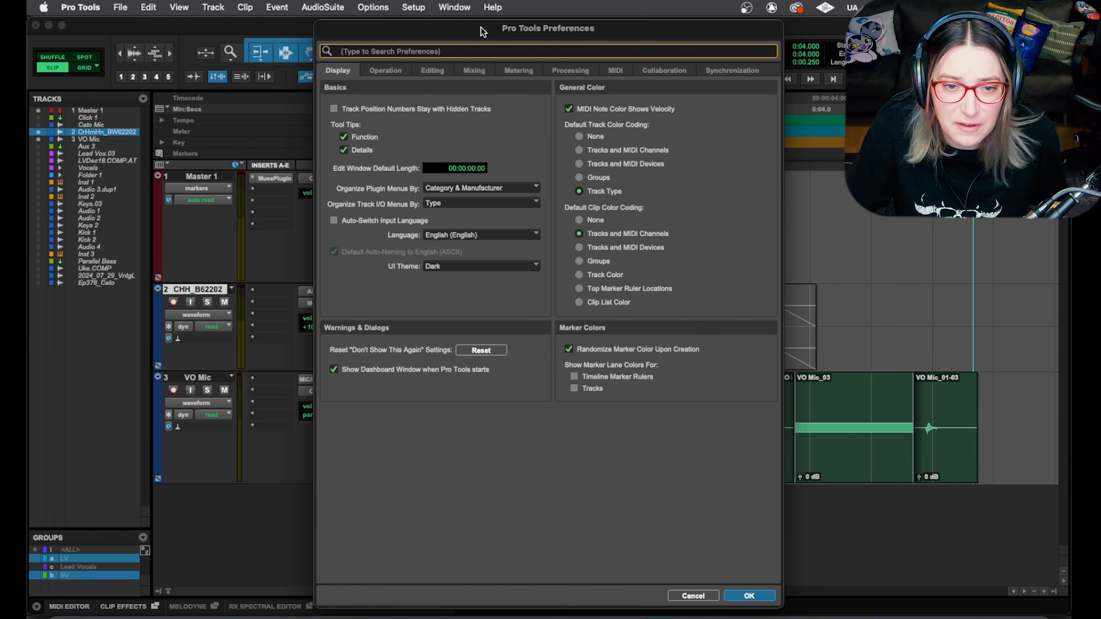
Step: Look through every preferences page from Operation to Synchronization, and return to the Display page
click(379, 70)
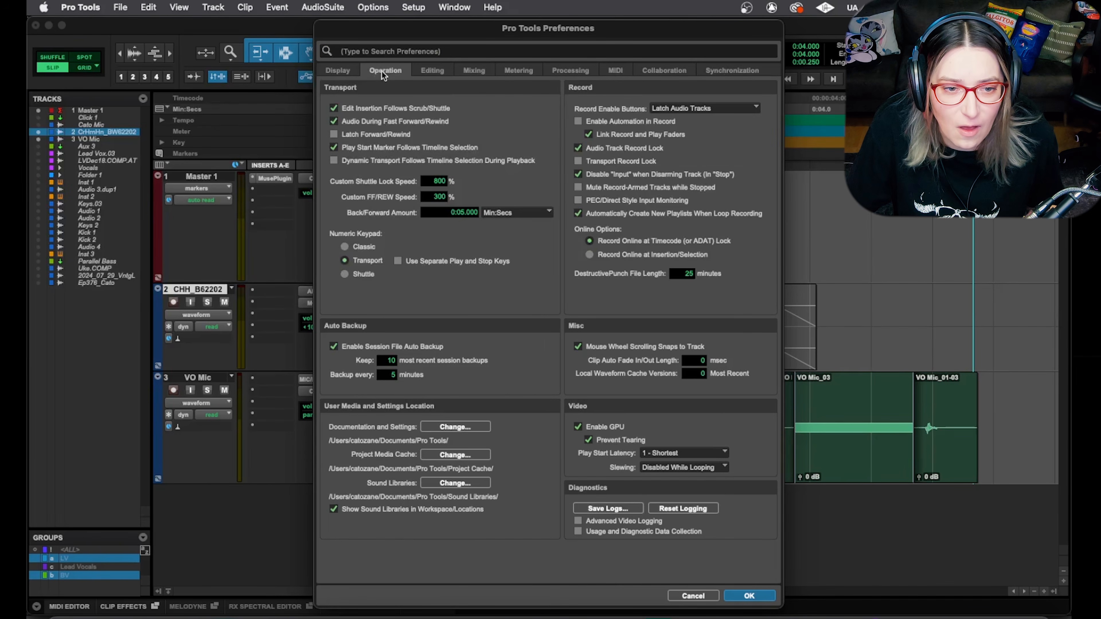
click(432, 70)
click(473, 70)
click(511, 69)
click(577, 71)
click(618, 70)
click(666, 71)
click(734, 70)
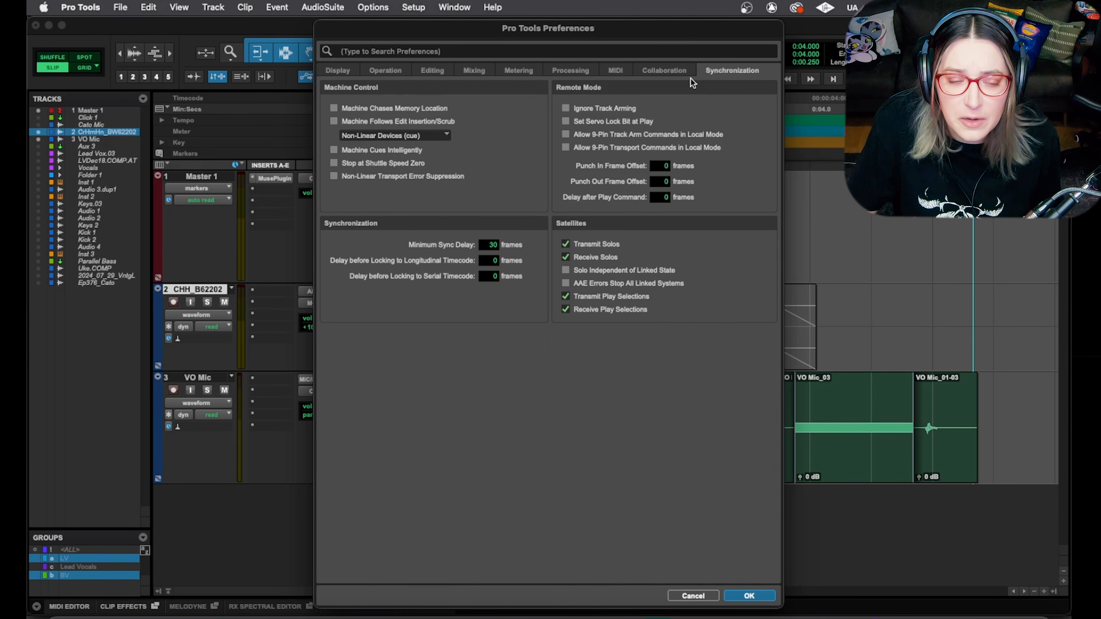
click(329, 71)
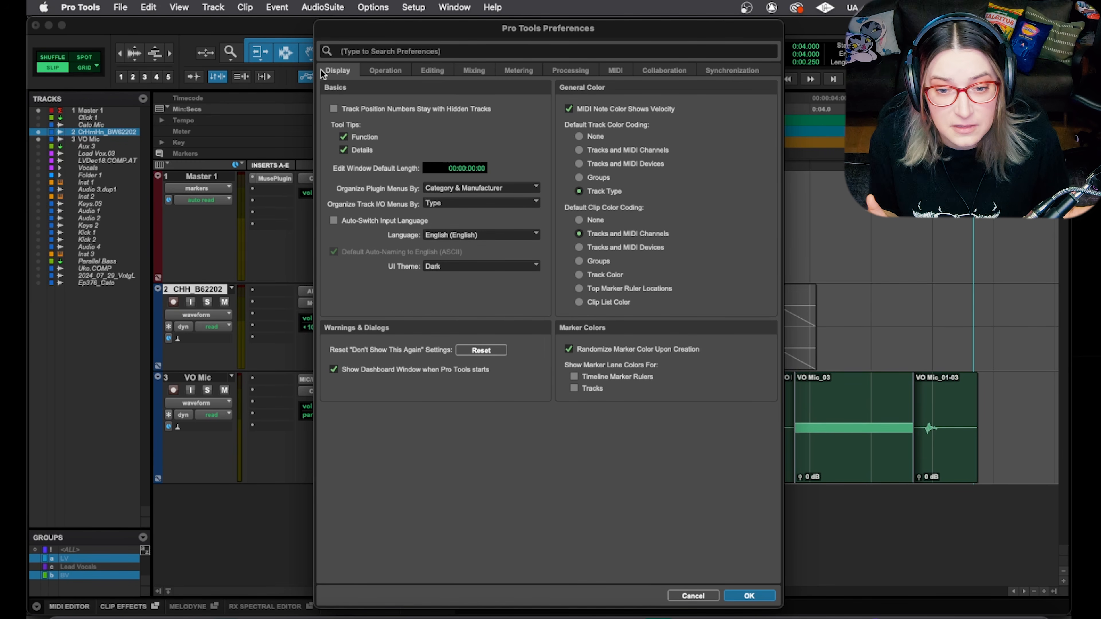
Step: Search the preferences for "automatically" and clear the search
click(374, 50)
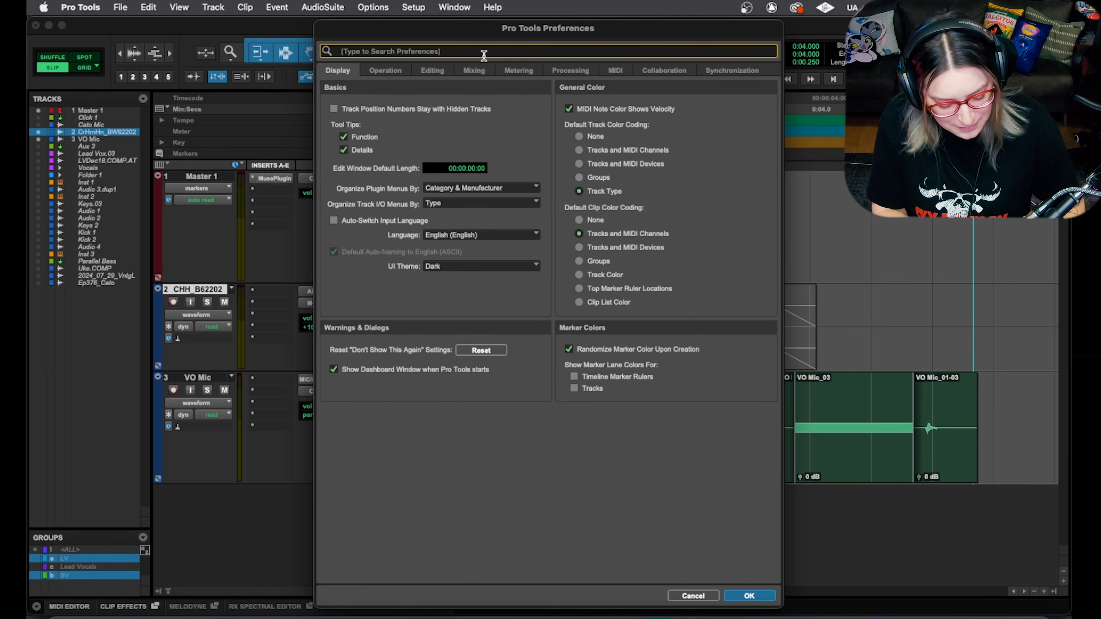
text(aut)
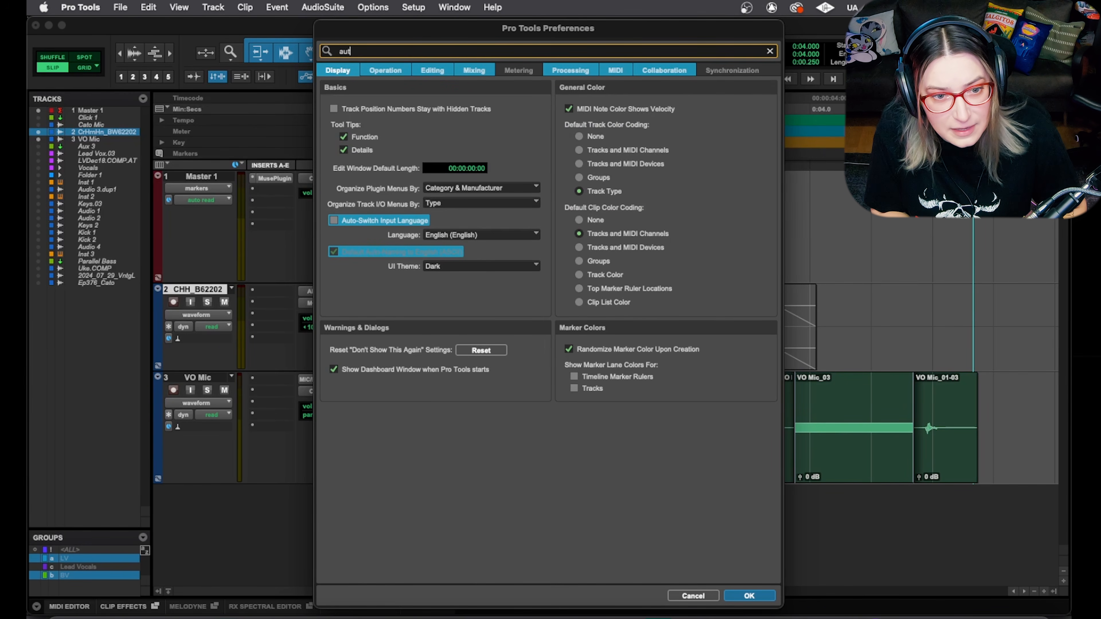
text(oma)
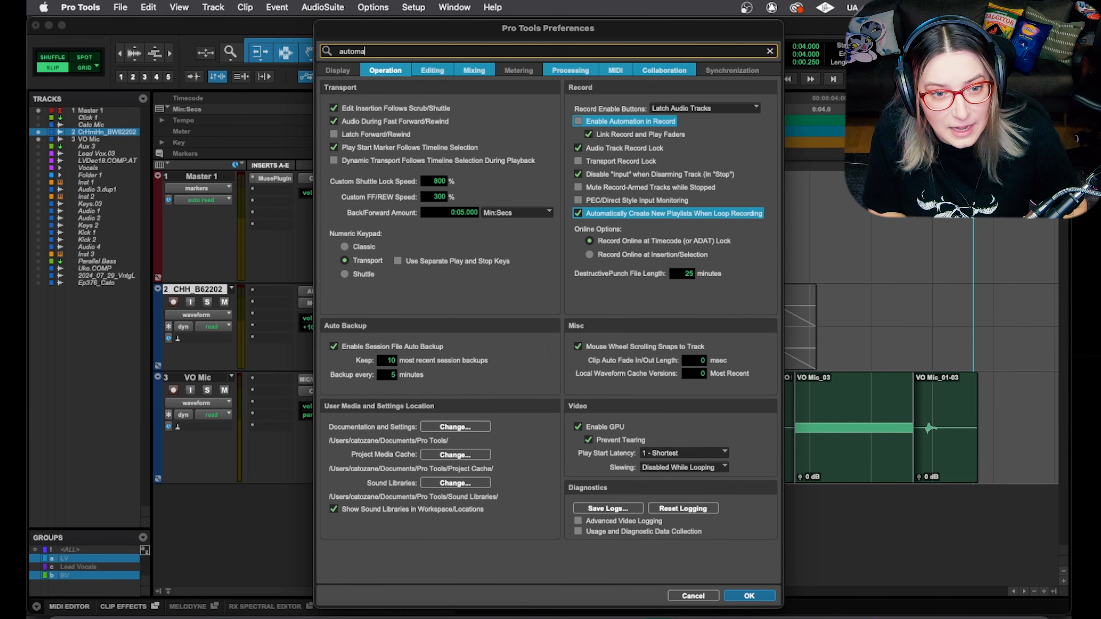
text(tically)
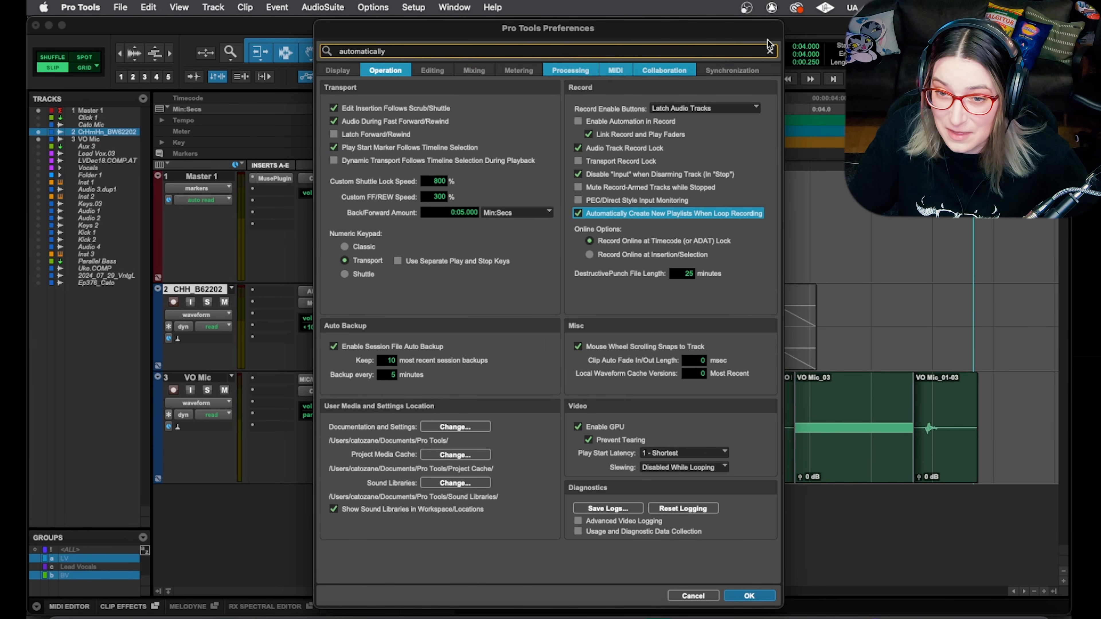
click(769, 50)
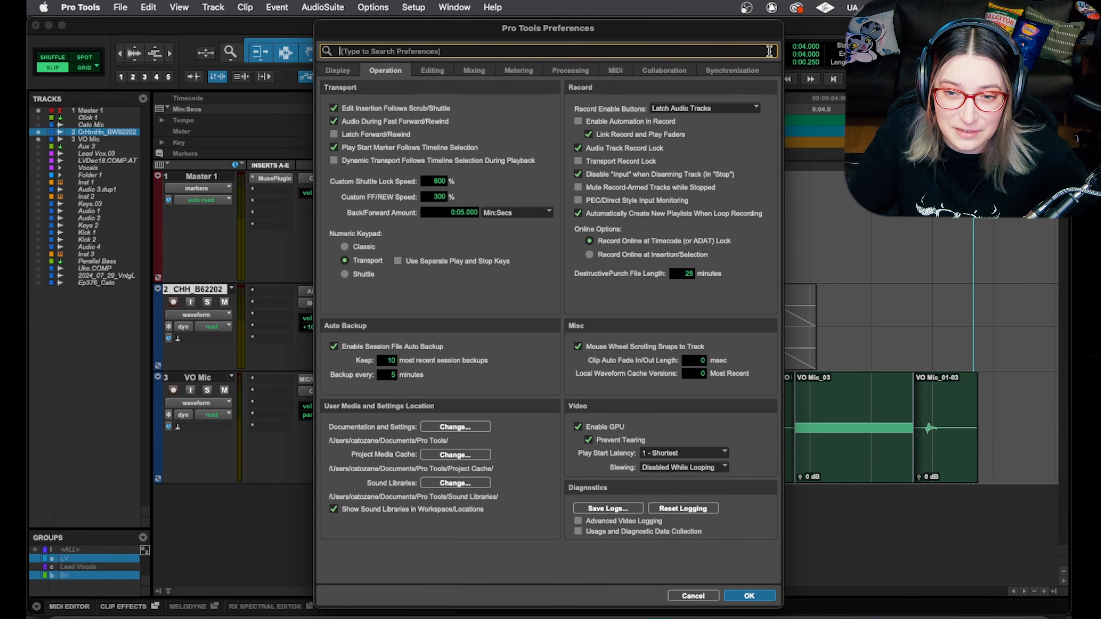
Step: Examine the Organize Plugin Menus By choices in the Display preferences, and close the preferences without changing anything
click(328, 65)
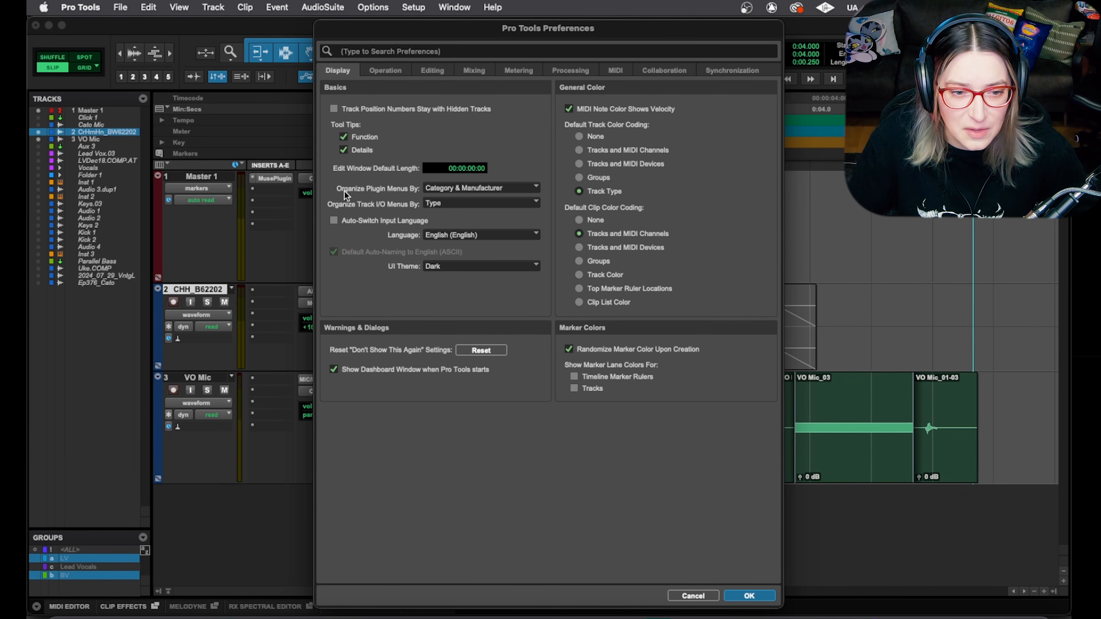
click(496, 188)
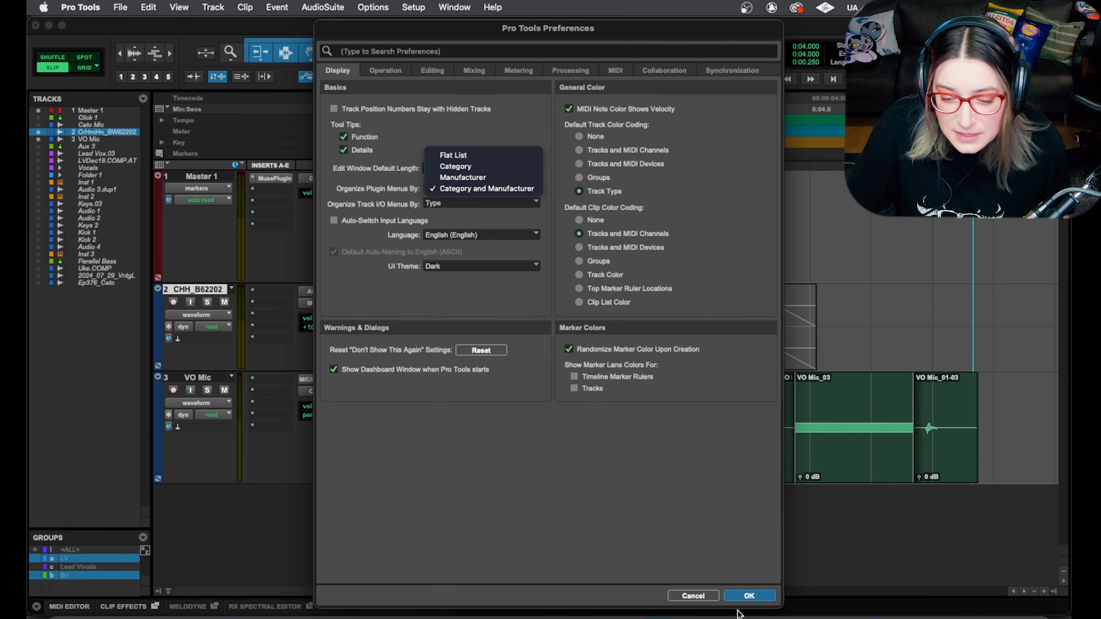
click(699, 600)
click(694, 597)
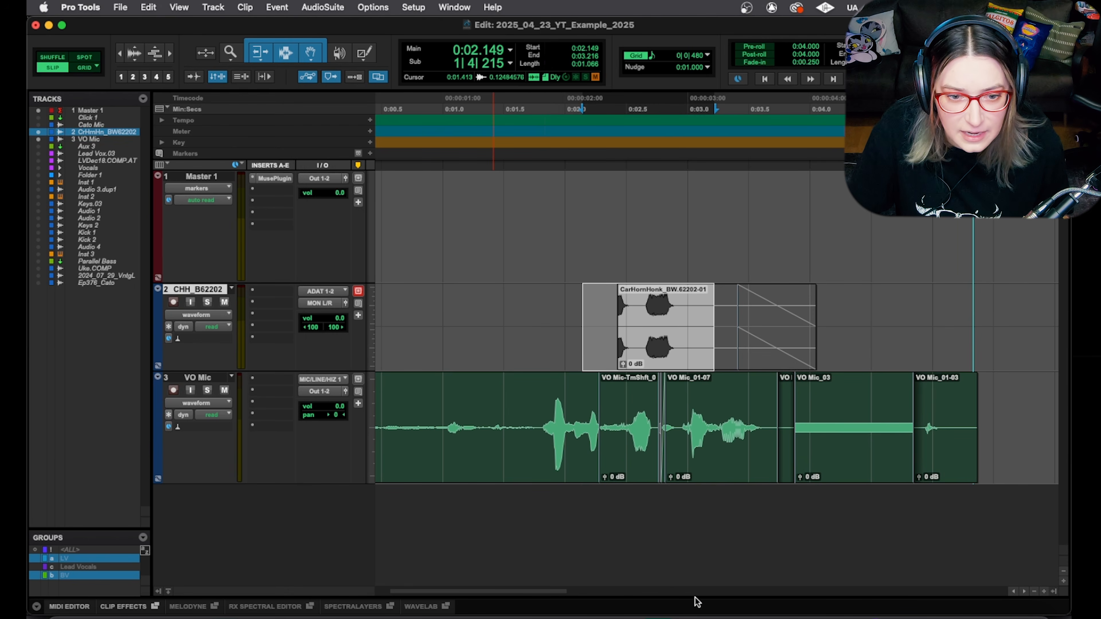
Step: Browse the multichannel plugin list for an insert on the CHH_B62202 track, checking the manufacturer groups and the Delay category
click(274, 291)
mouse_move(280, 295)
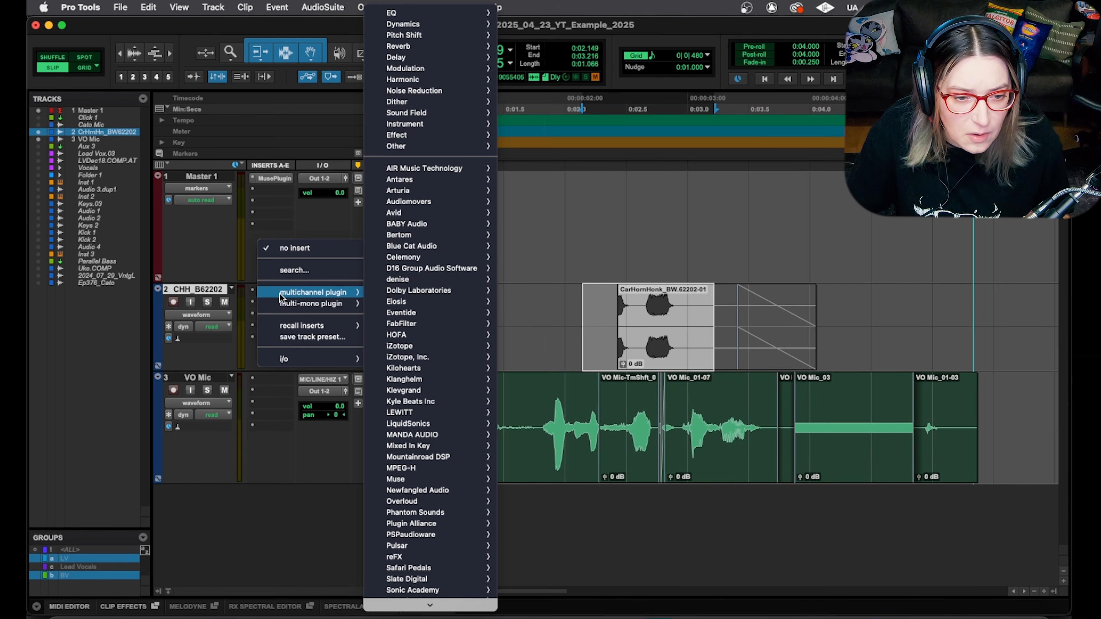
mouse_move(406, 317)
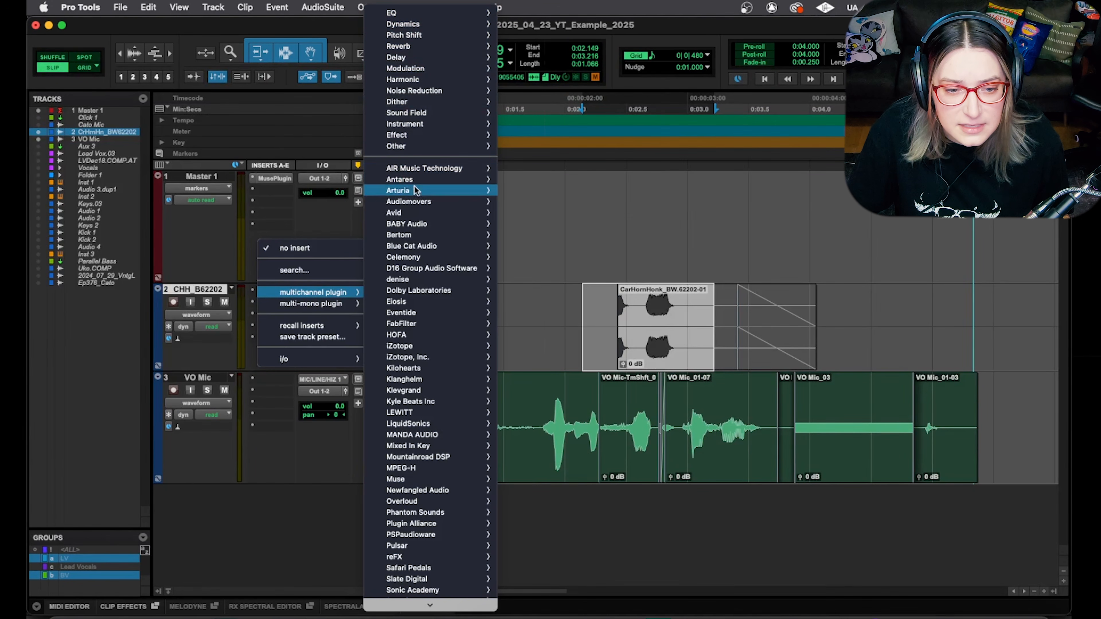
scroll(395, 481, down, 5)
mouse_move(395, 482)
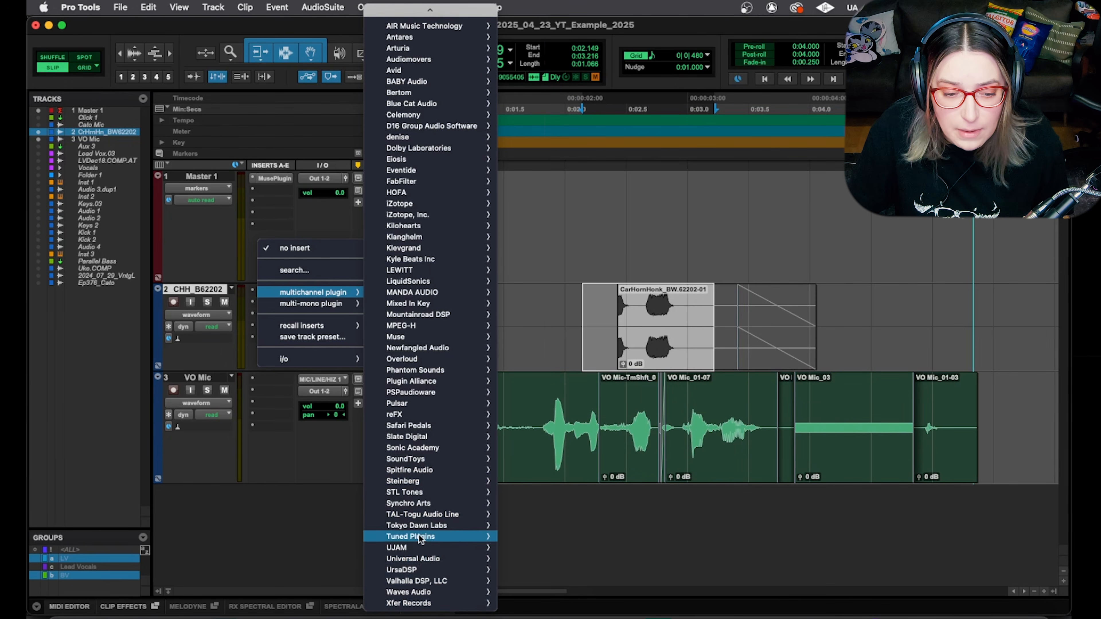
scroll(422, 390, up, 5)
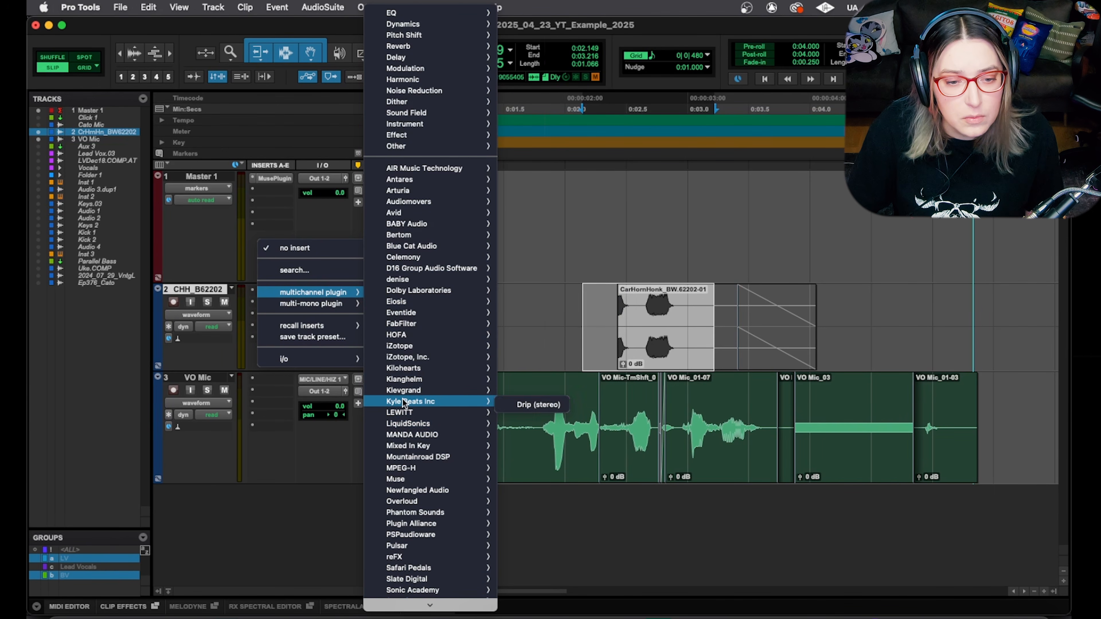
mouse_move(438, 321)
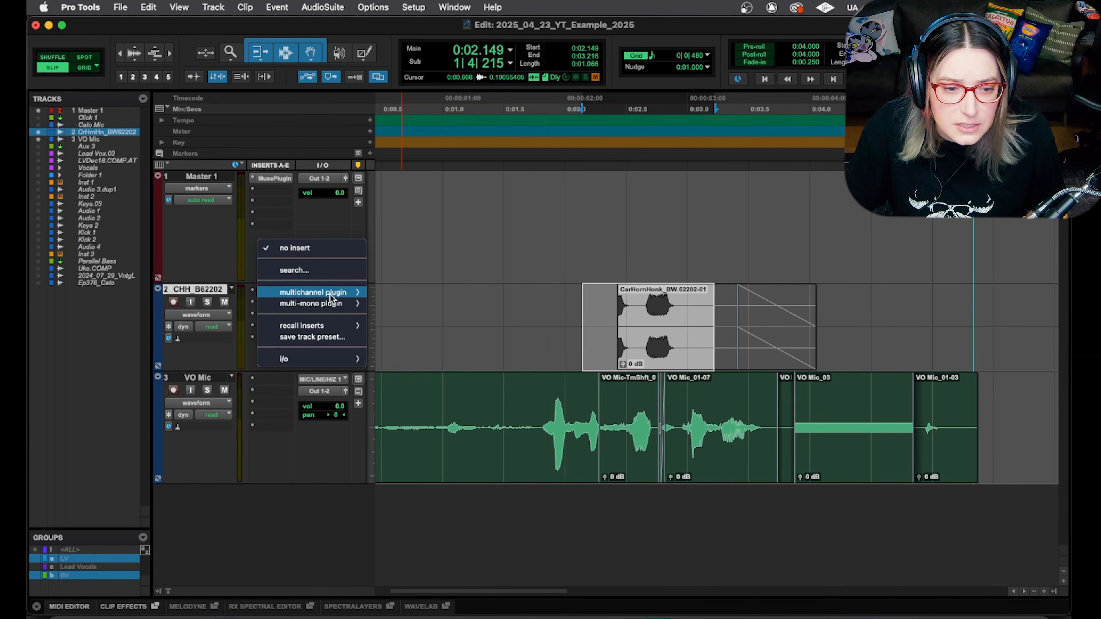
mouse_move(336, 297)
mouse_move(429, 57)
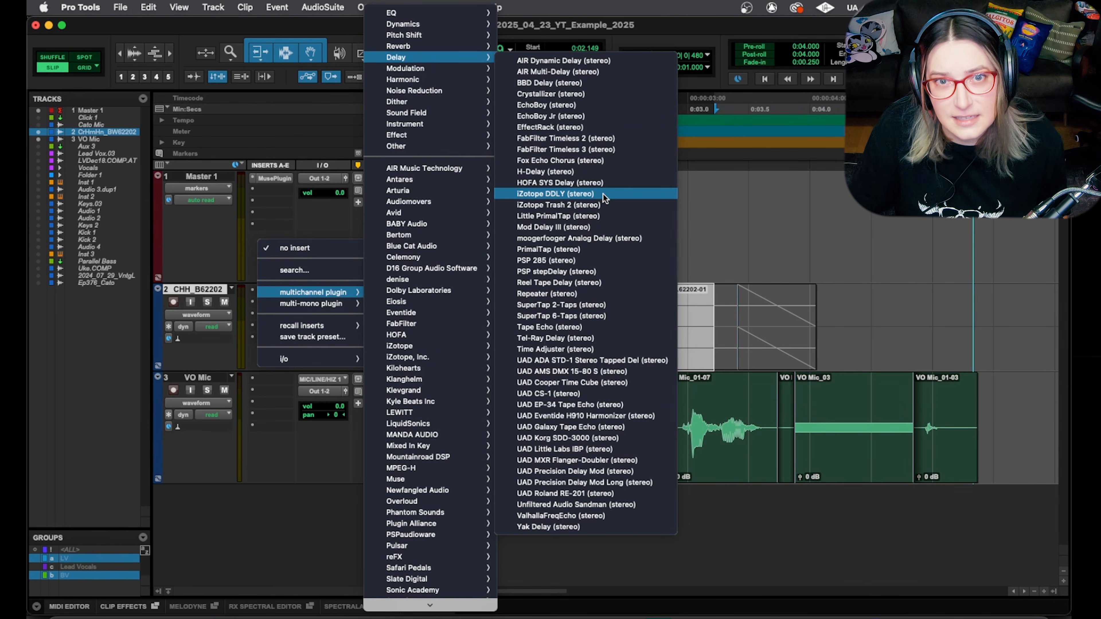
Step: Reopen the preferences to inspect the UI Theme choices and the Operation settings, and close them without changes
click(413, 7)
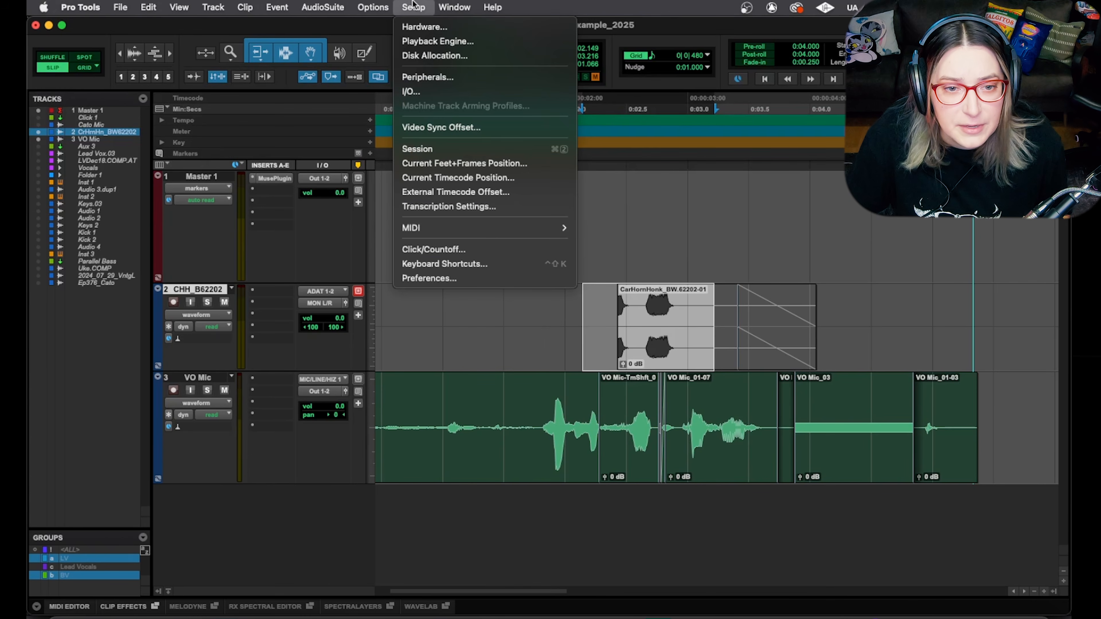
click(442, 279)
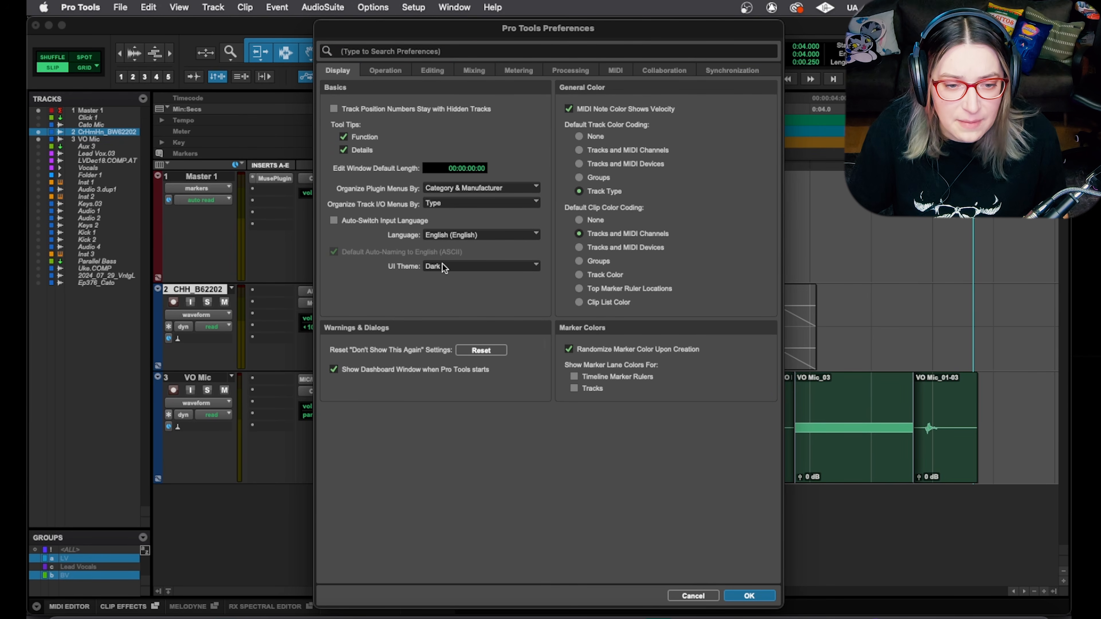
click(442, 265)
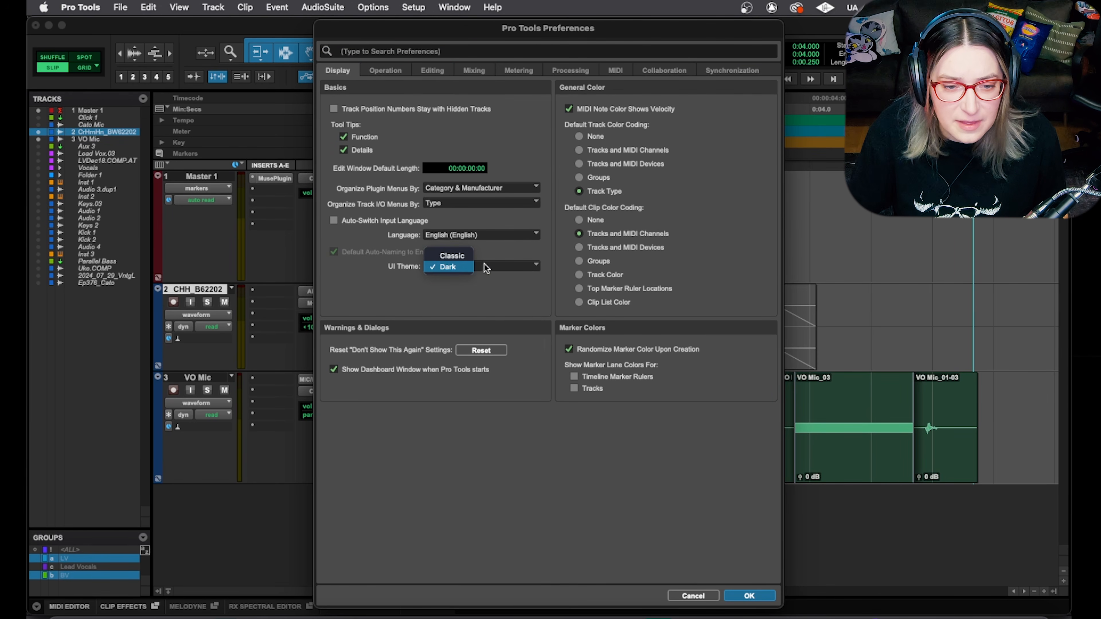
click(492, 290)
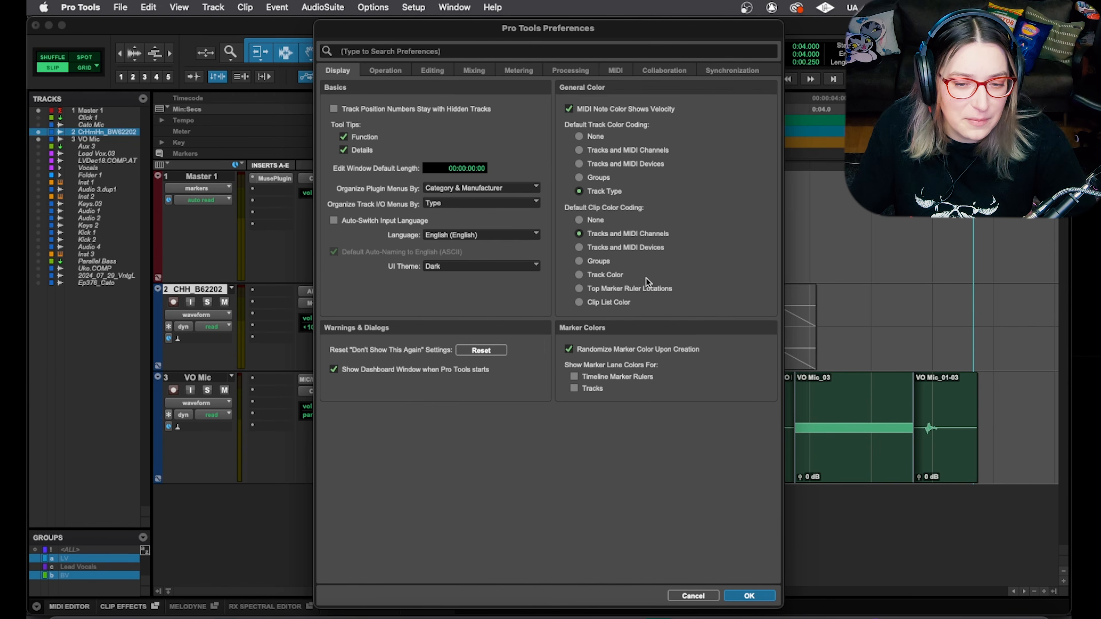
click(377, 70)
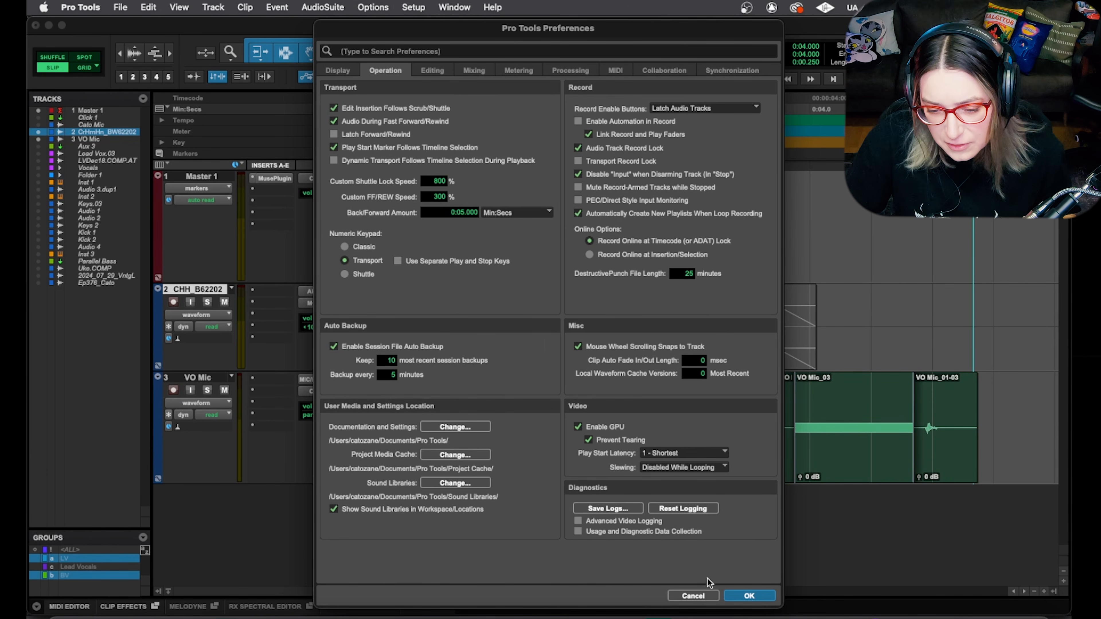
click(705, 593)
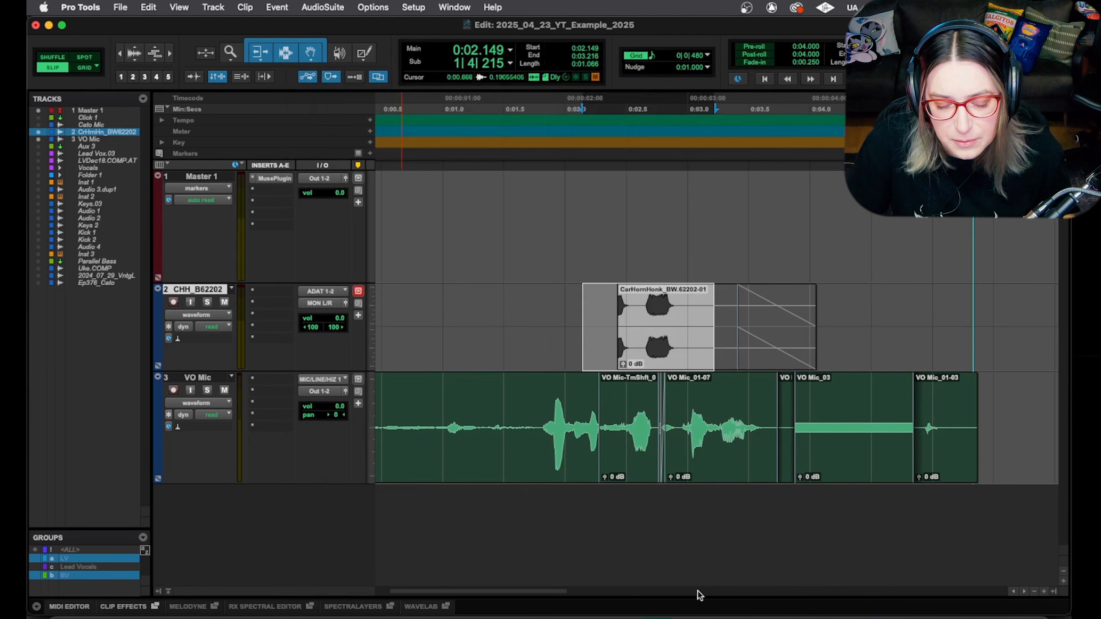
Step: Reopen the preferences to examine the Auto Backup settings among the Operation options
click(379, 8)
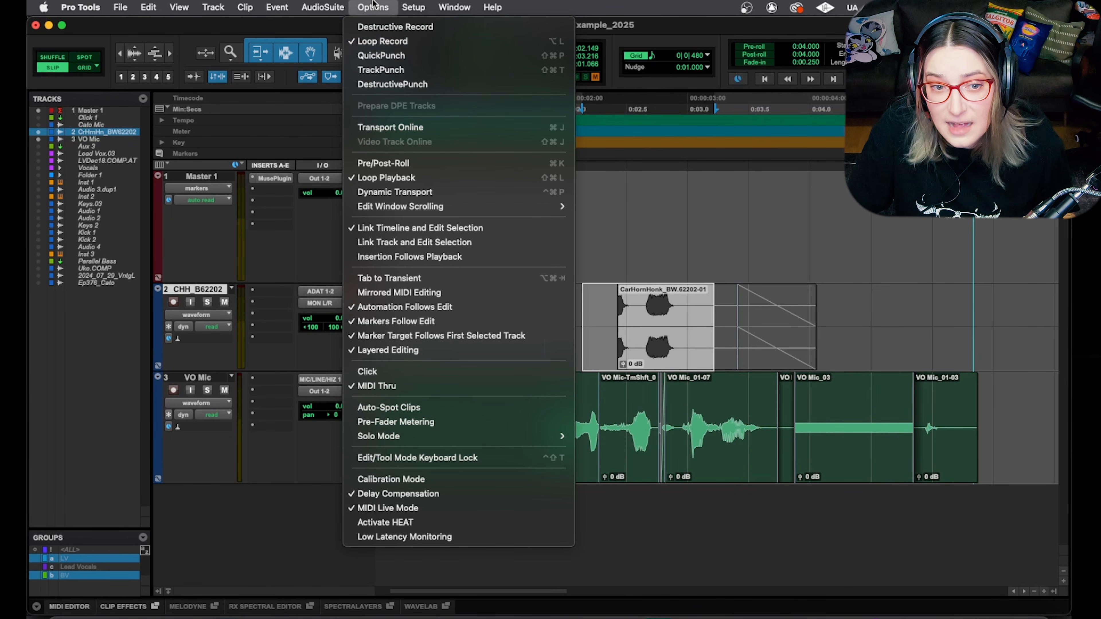
mouse_move(413, 7)
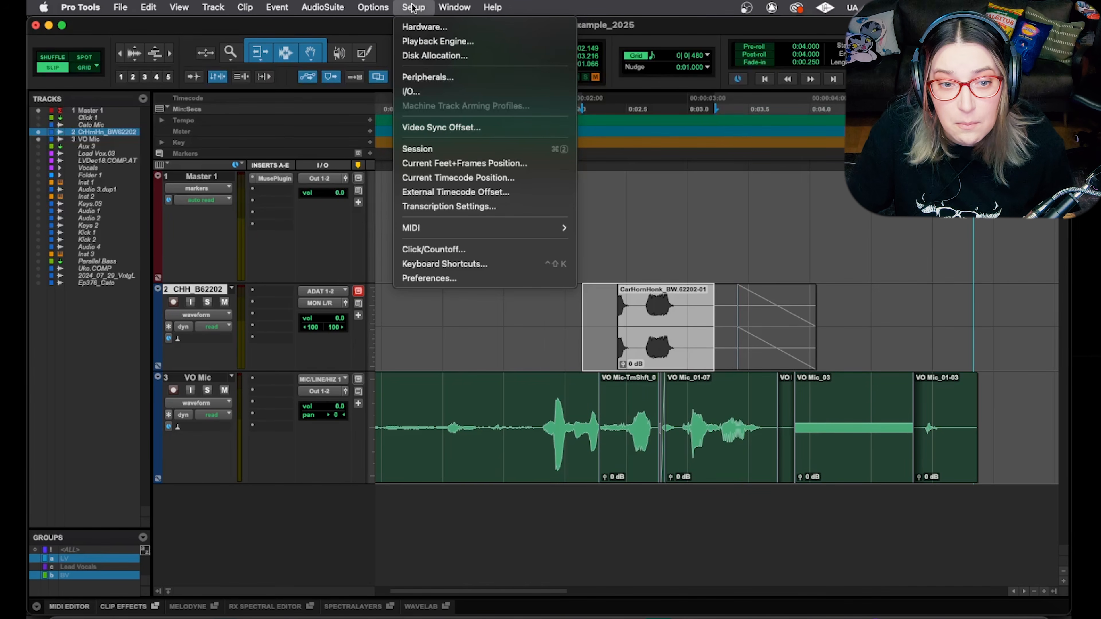
click(455, 280)
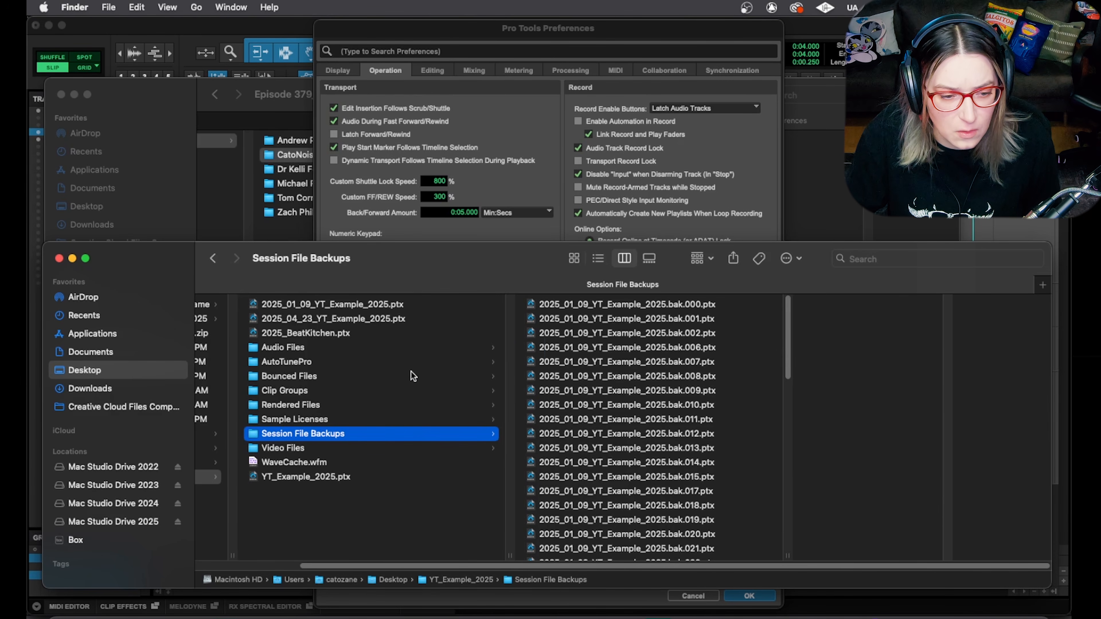
Step: Look through the files in Finder's Session File Backups folder and compare them with the Auto Backup preferences
scroll(717, 390, down, 3)
scroll(717, 389, down, 5)
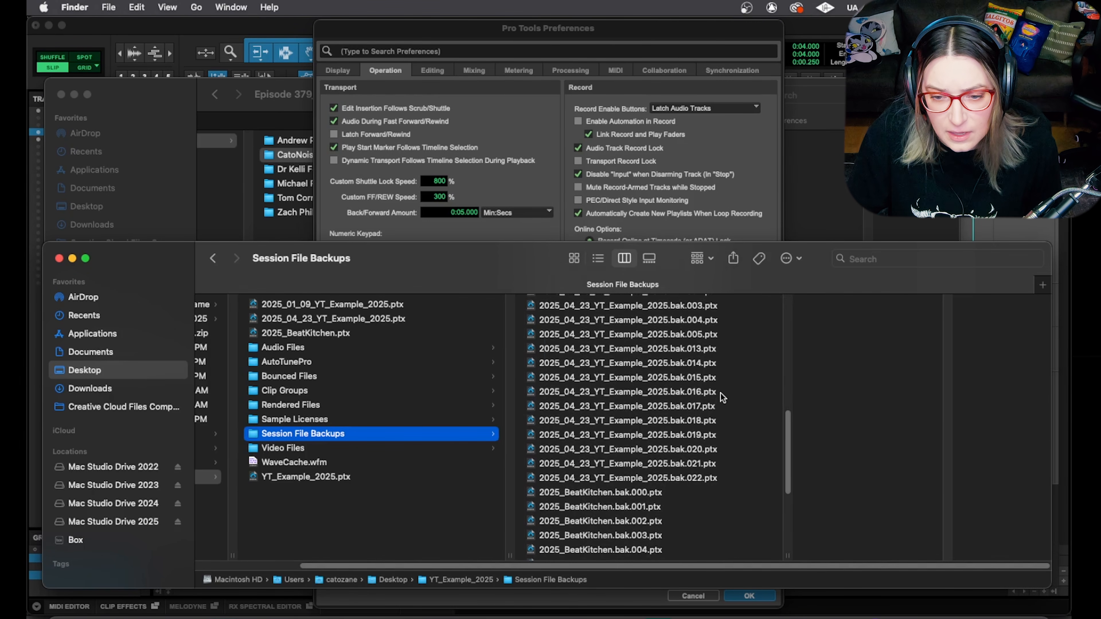
scroll(714, 456, up, 8)
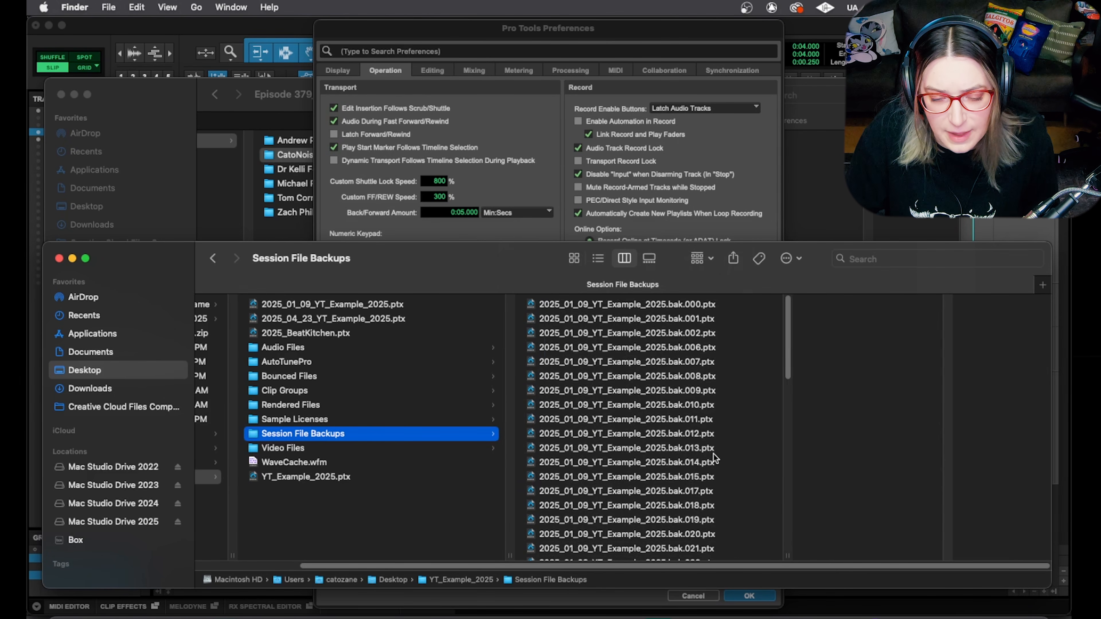
click(481, 34)
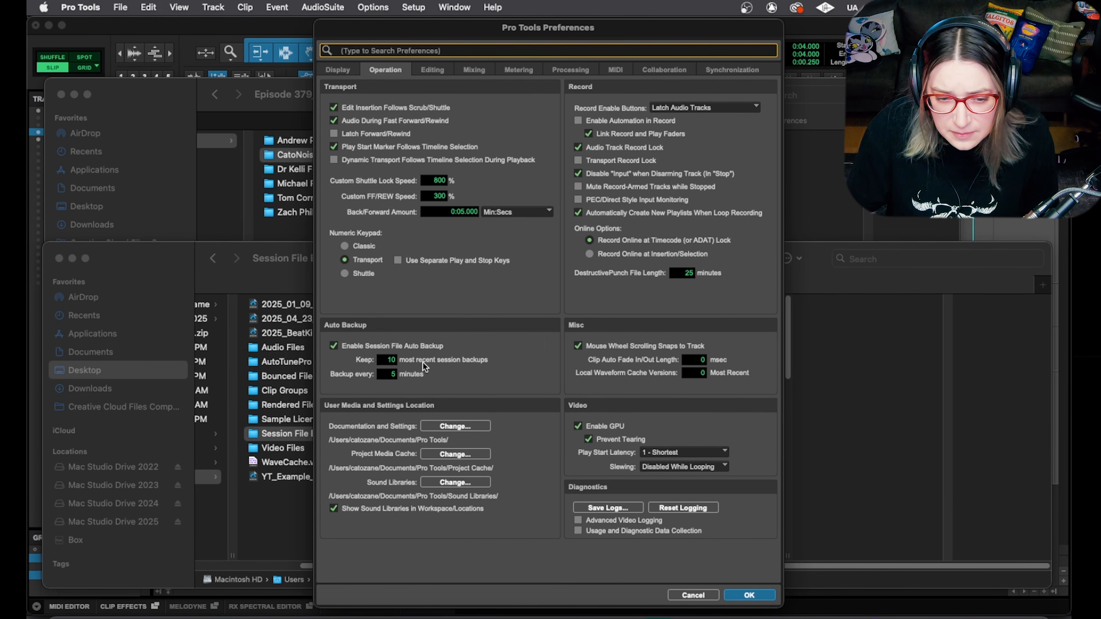
click(805, 284)
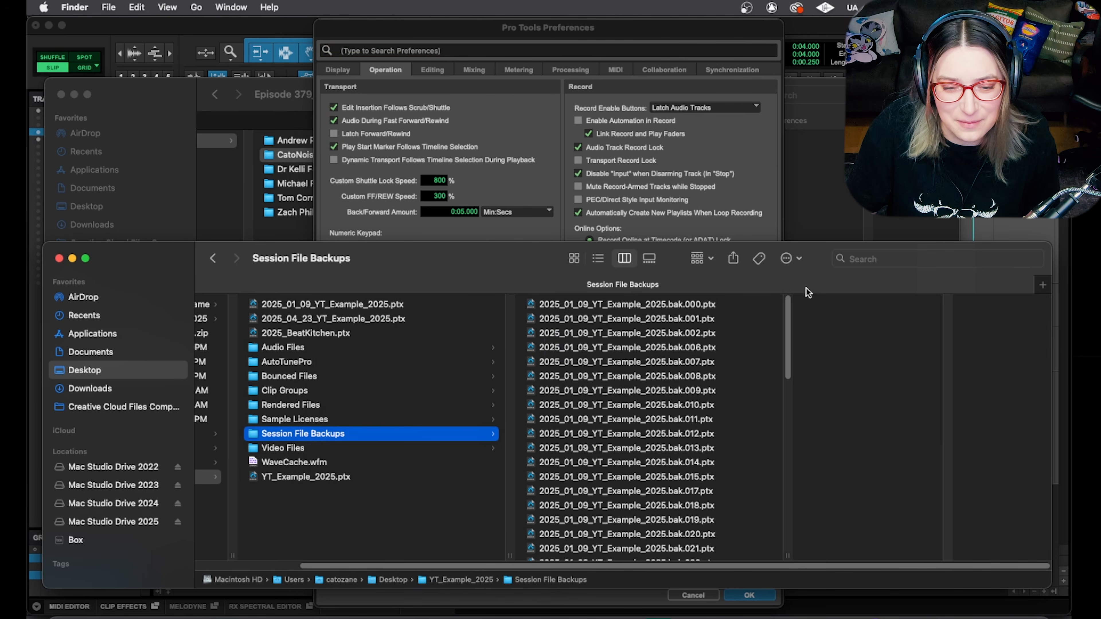
scroll(654, 455, down, 5)
scroll(658, 459, up, 10)
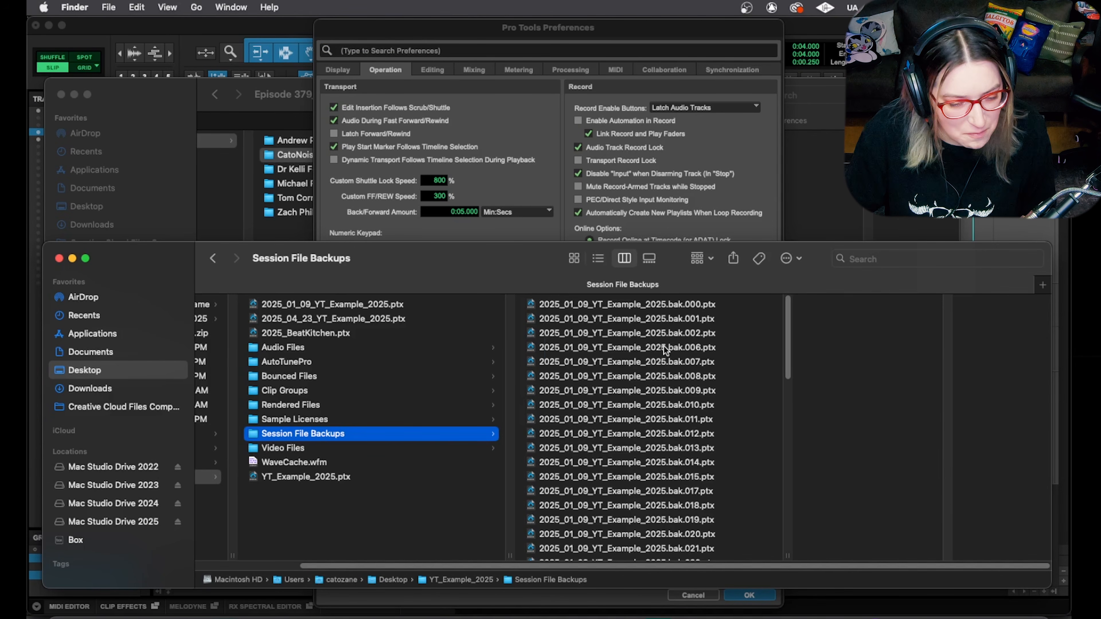
Step: Compare the creation times of the 2025_04_23_YT_Example_2025 session backups numbered 022, 021 and 020
click(684, 305)
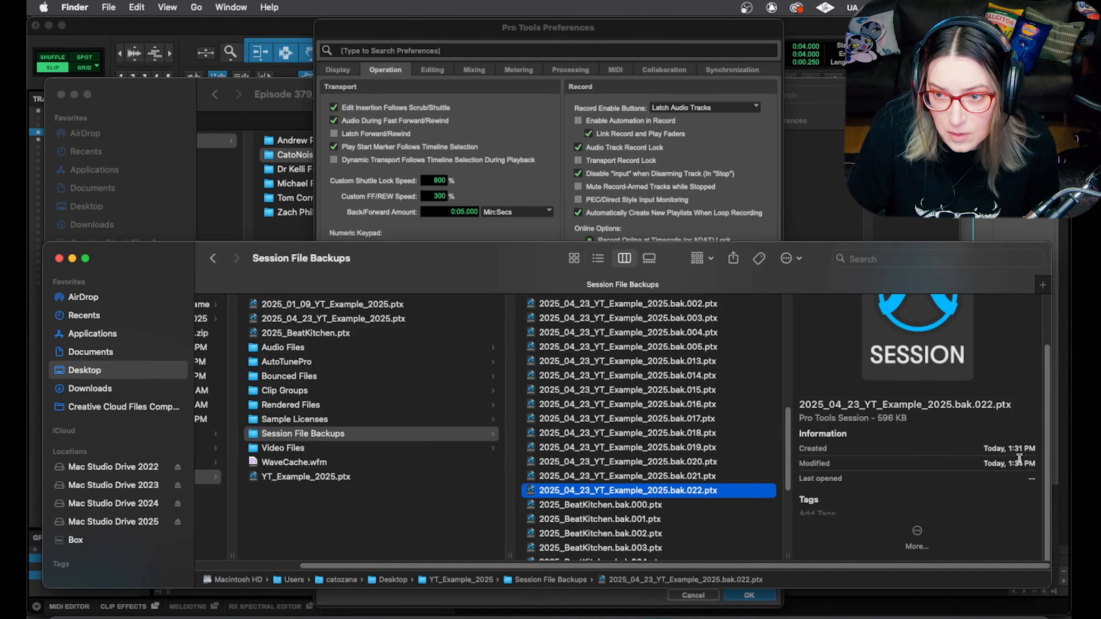
click(668, 477)
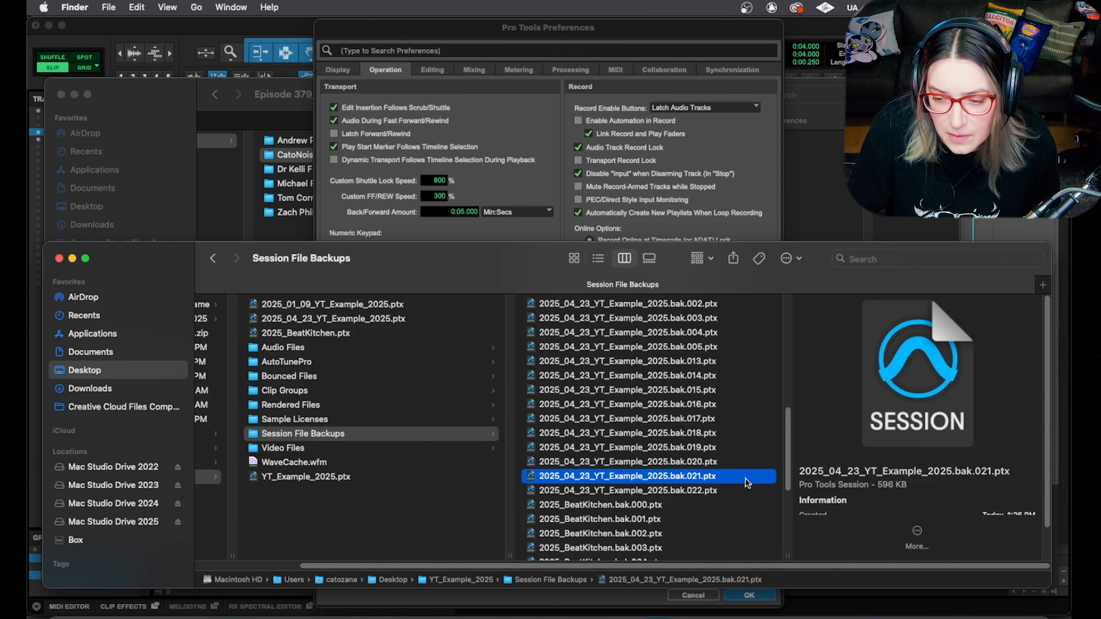
scroll(1029, 482, down, 3)
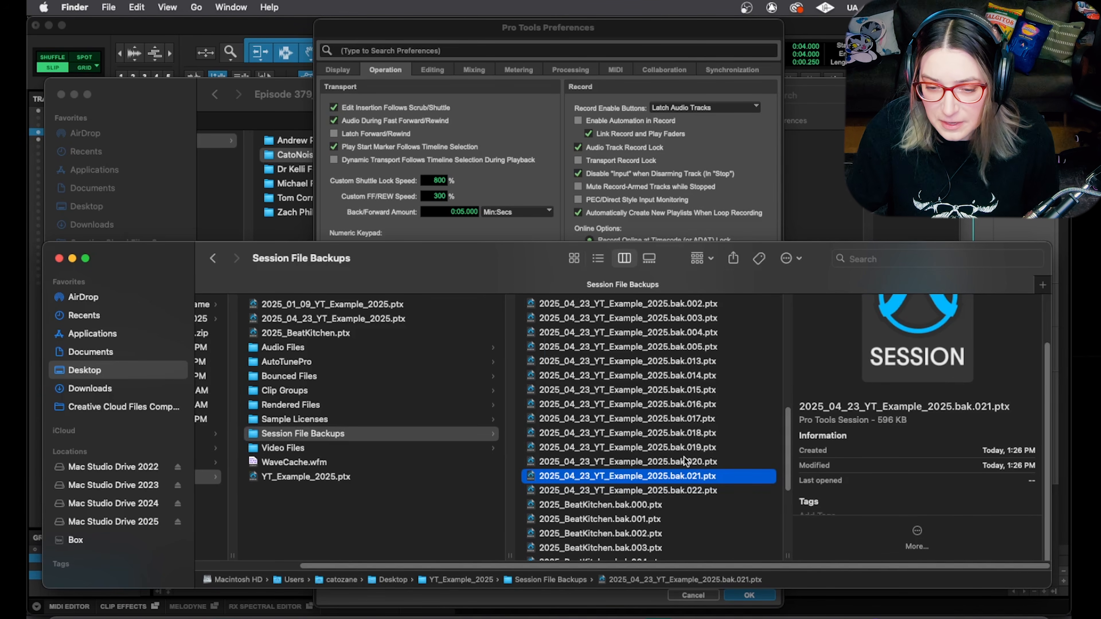
click(655, 460)
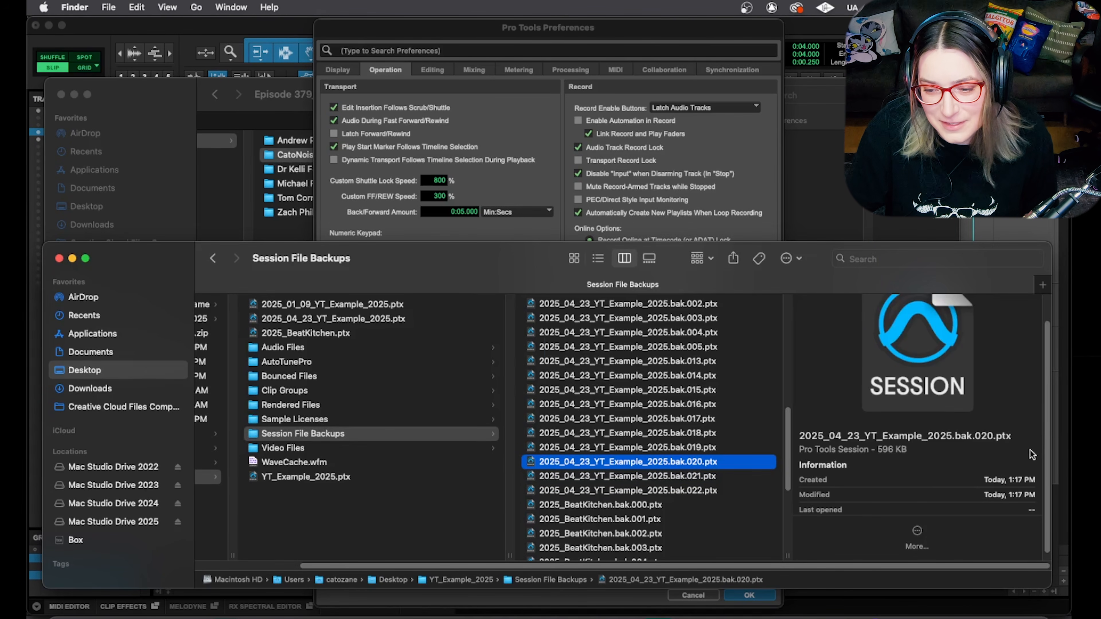
Step: Compare the backup numbered 020 in Finder's Session File Backups folder with the Auto Backup settings in the Pro Tools preferences
key(super+Tab)
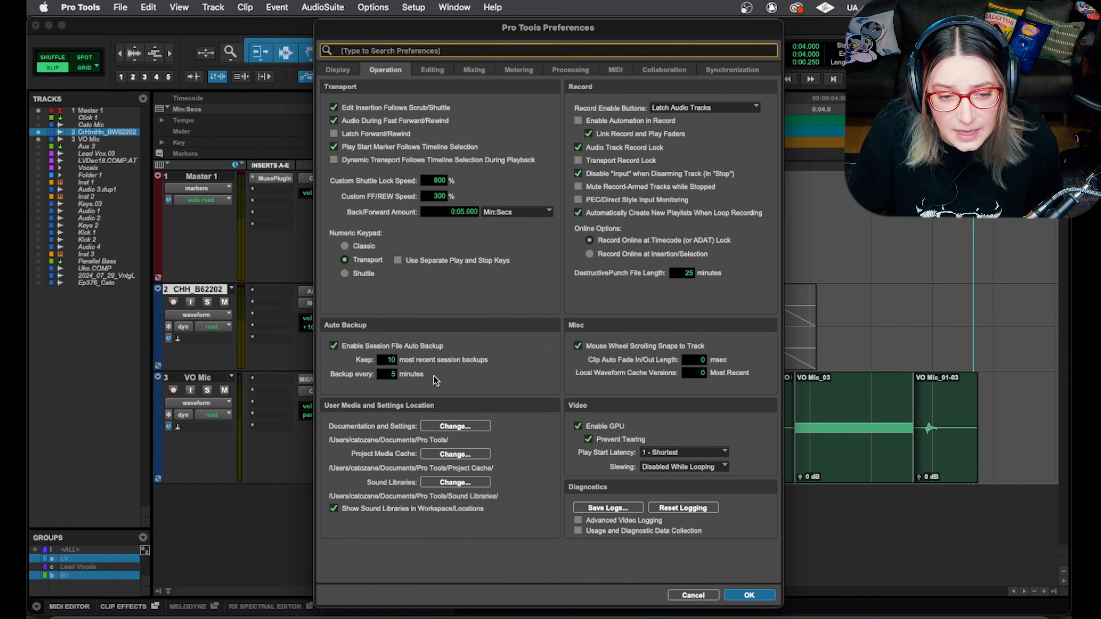
key(super+Tab)
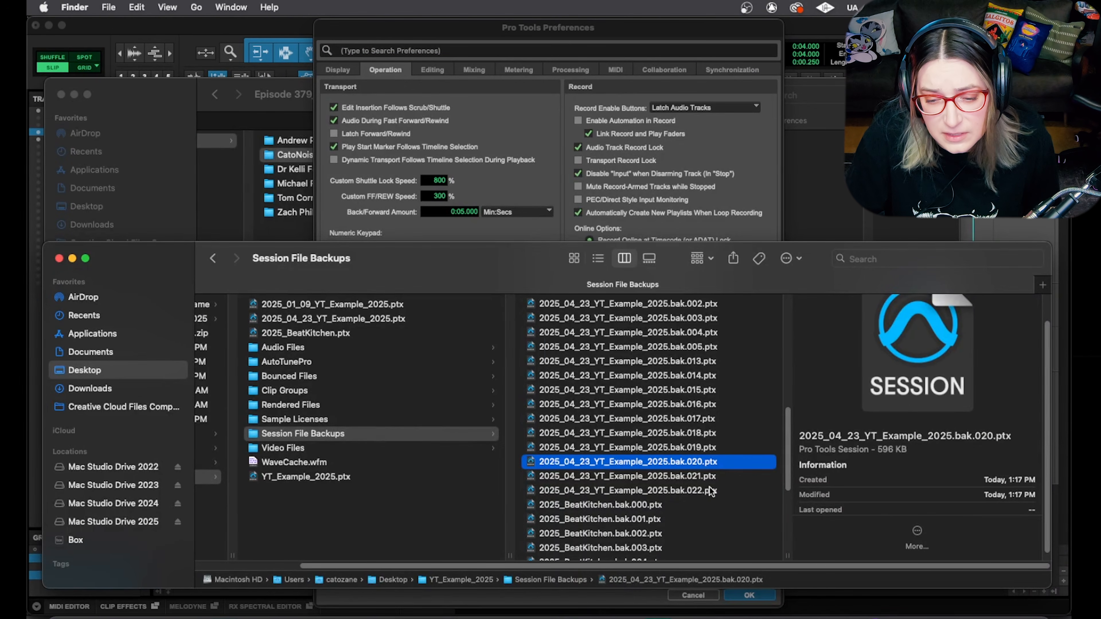
key(super+Tab)
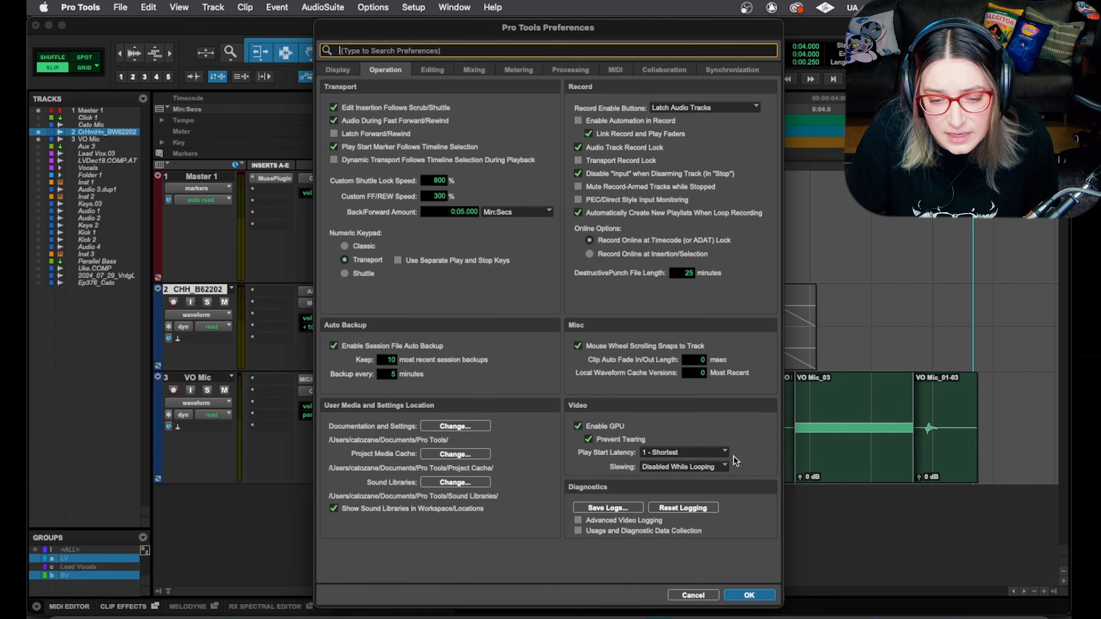
key(super+Tab)
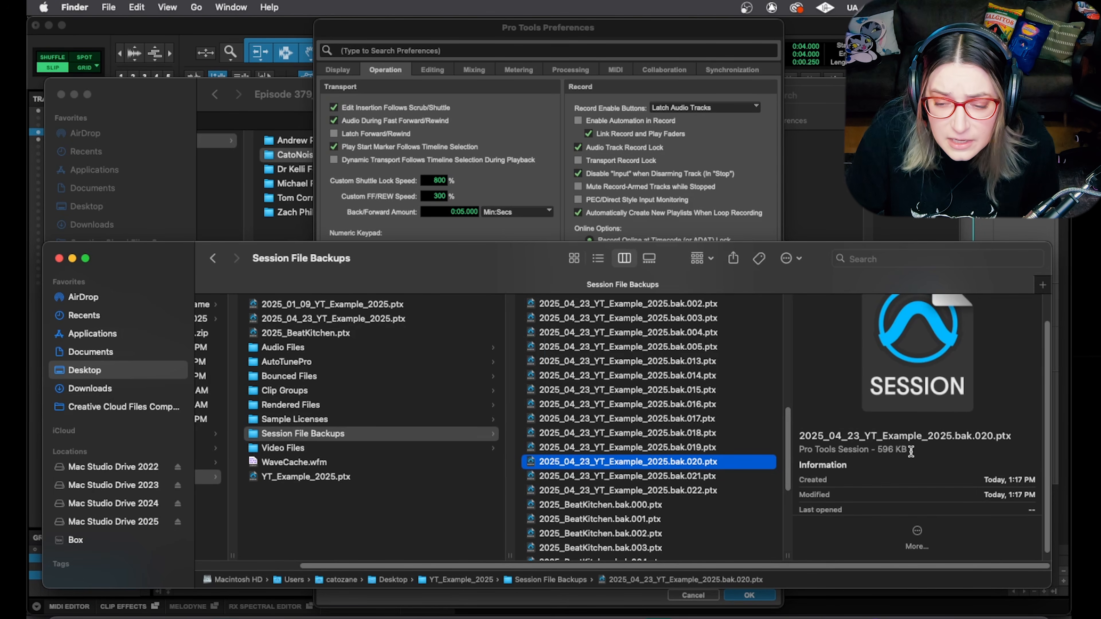
key(super+Tab)
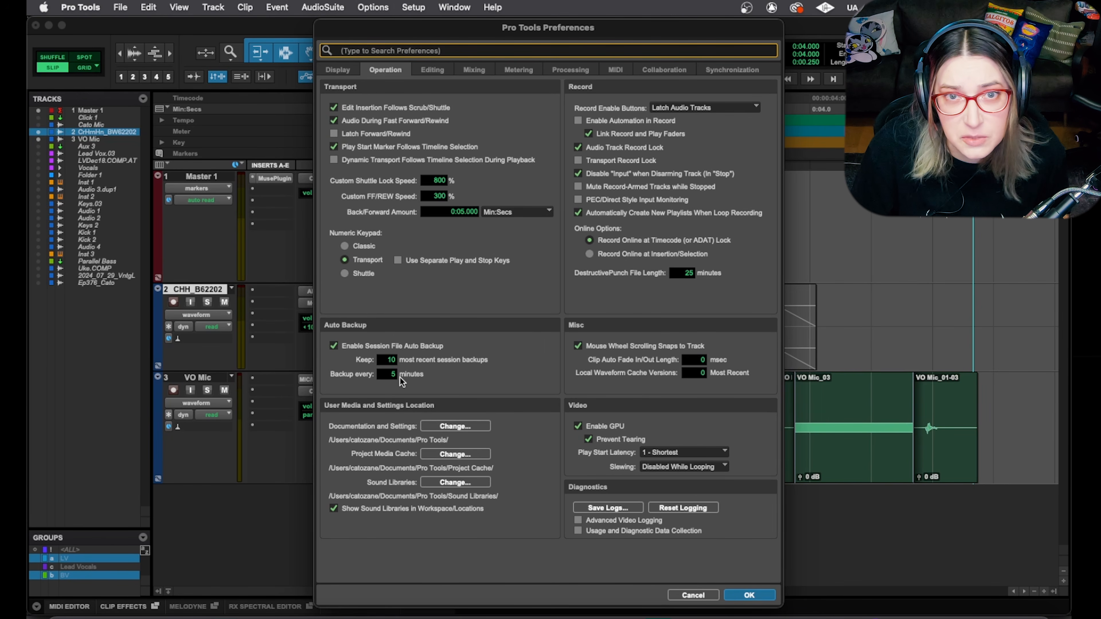
Step: View the Editing preferences and close them, then show the Clips list beside the timeline and widen it to reveal full clip names
click(442, 72)
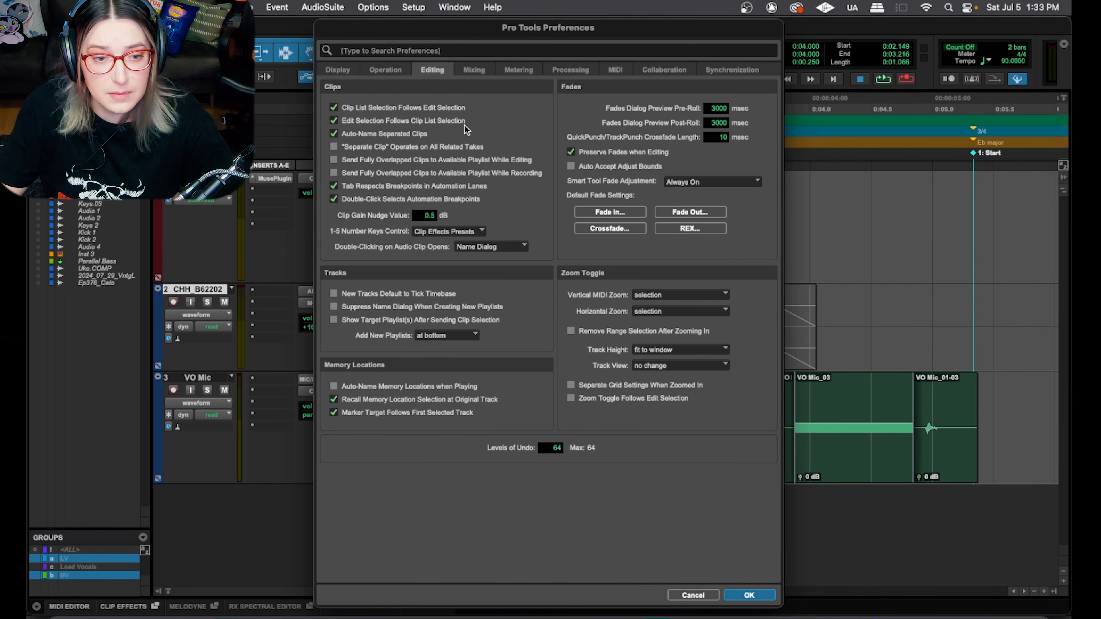
click(706, 595)
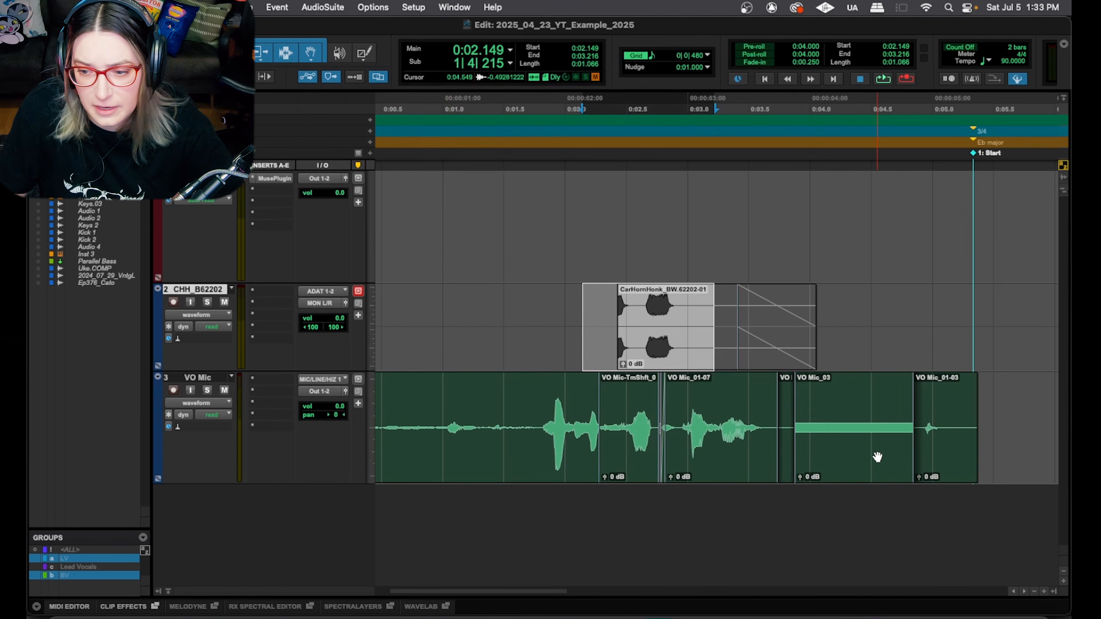
click(1054, 592)
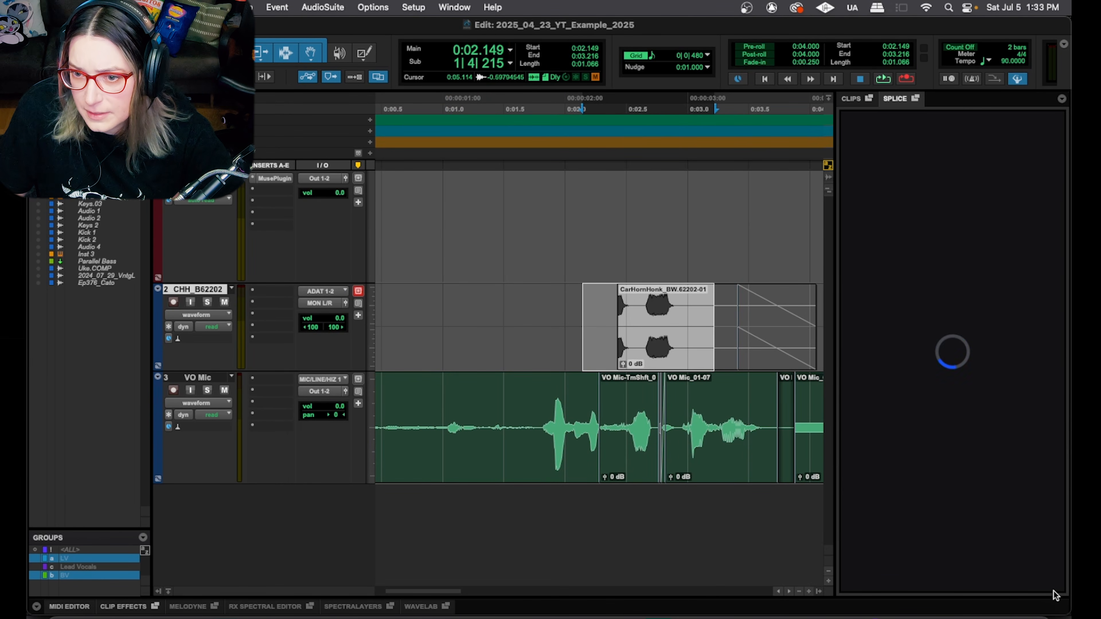
click(853, 99)
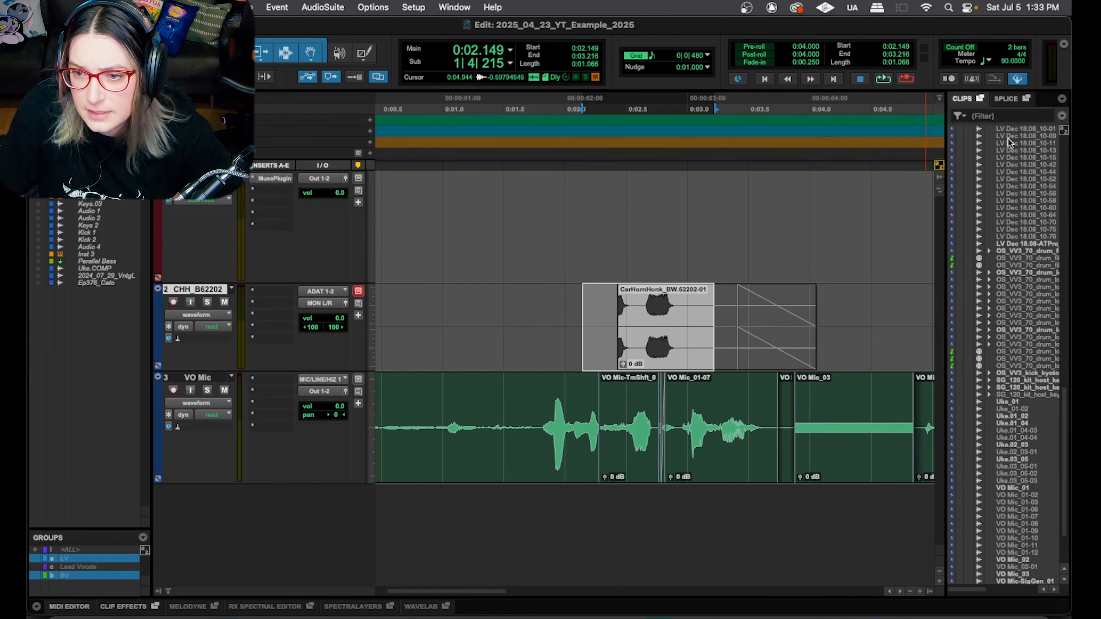
drag(956, 332, 834, 329)
Step: Select the OS_VV3_70_drum_fill_smokin clip in the Clips list, then select CarHornHonk_BW.62202-01 on its track and in the list
click(920, 251)
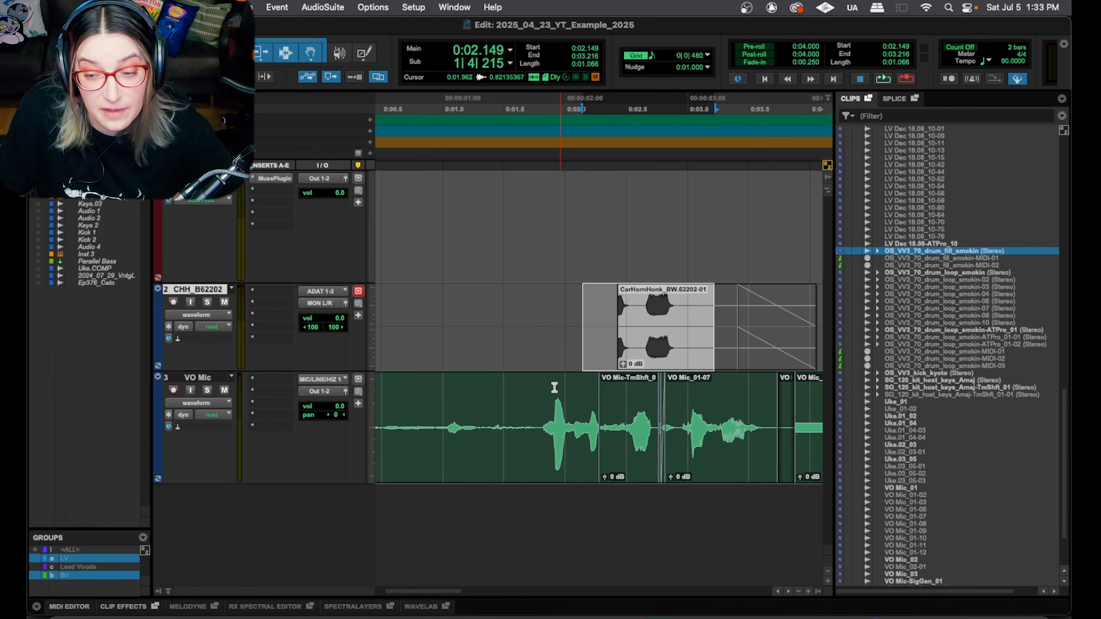
click(599, 330)
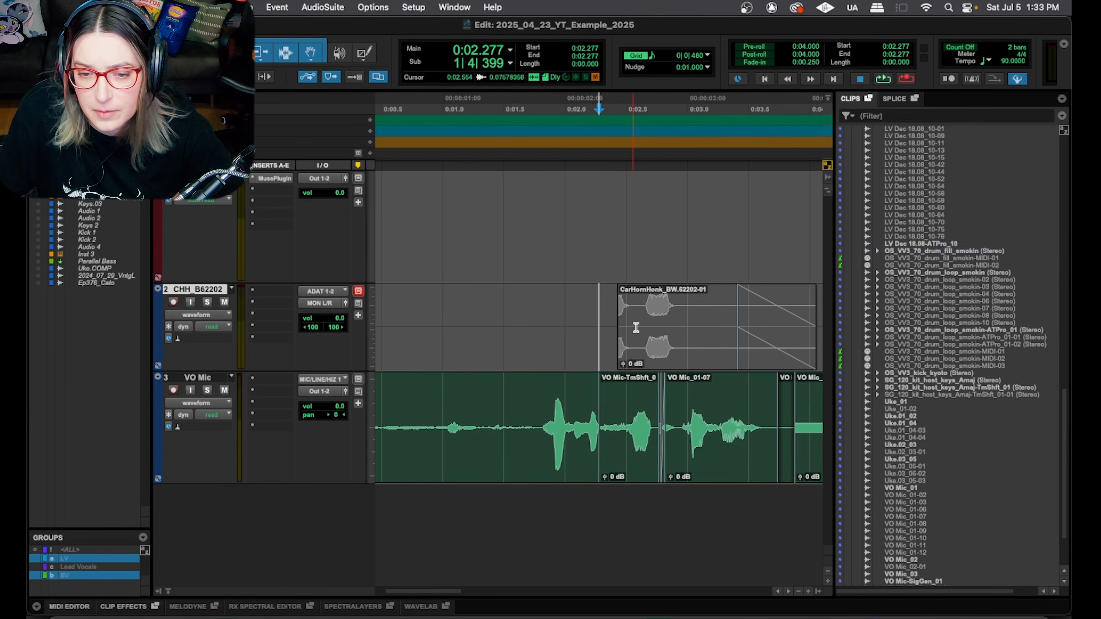
click(672, 360)
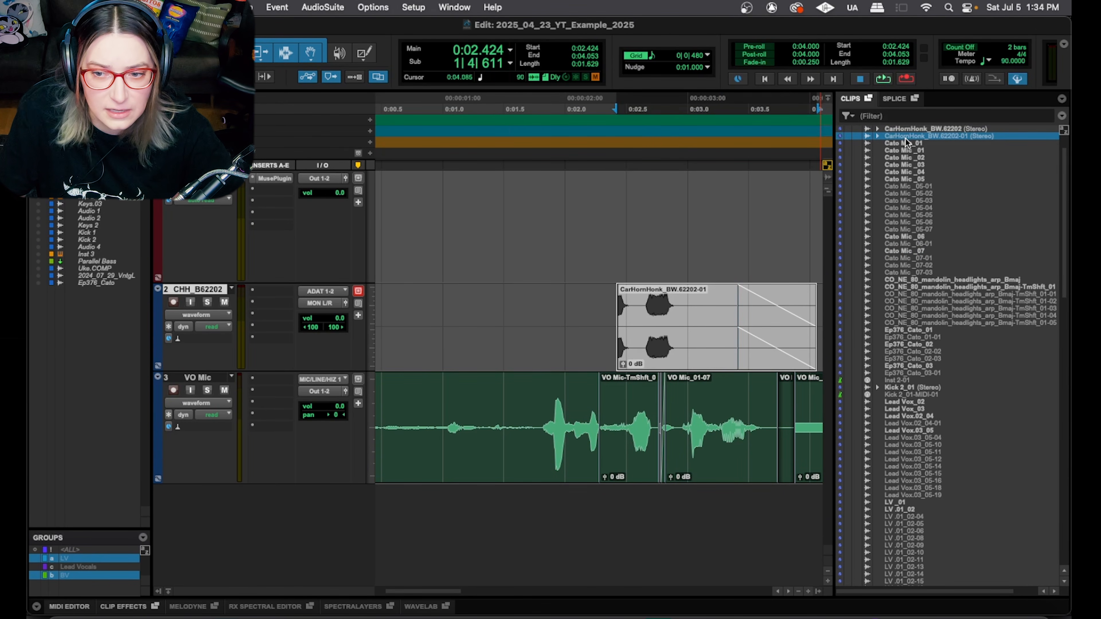
click(908, 128)
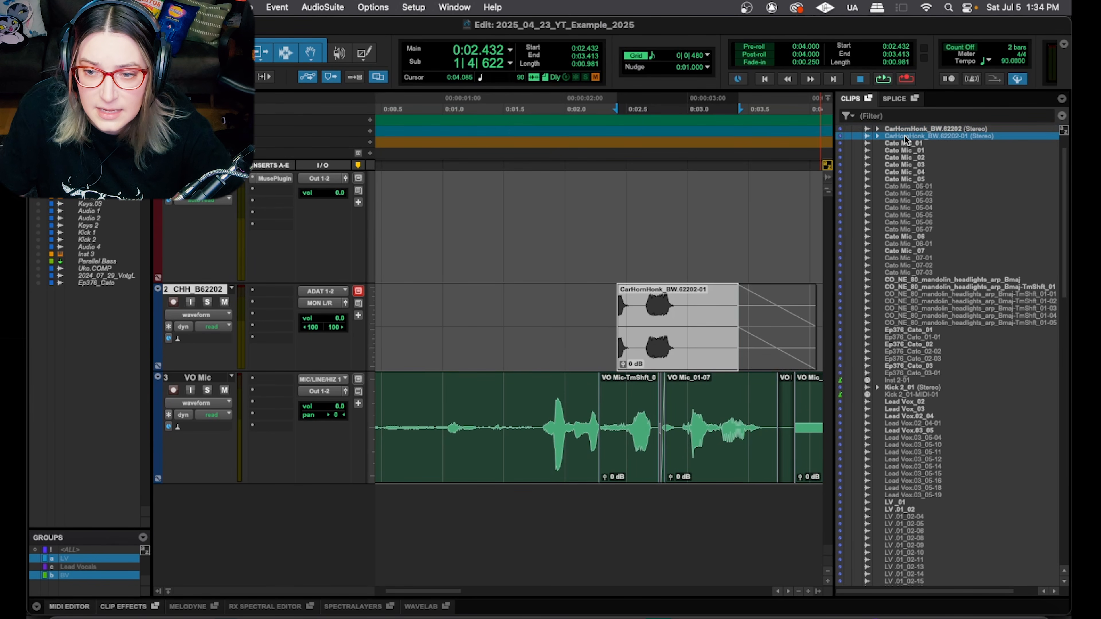
Step: Select the first VO Mic clip on the timeline to locate VO Mic_01-09 in the Clips list, then clear the selection
click(570, 340)
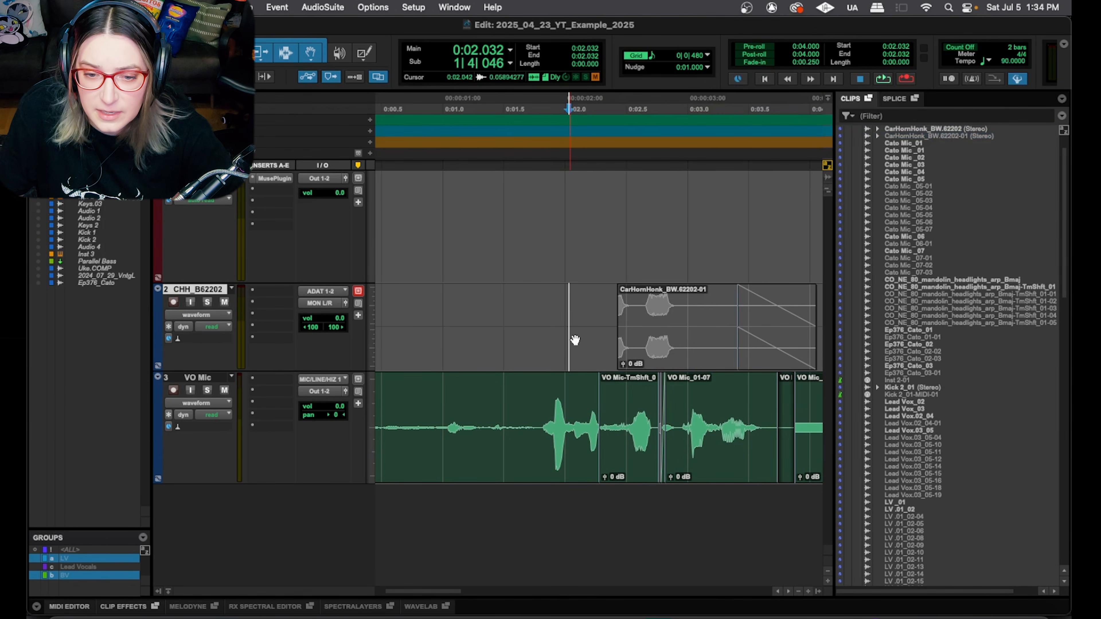
click(560, 468)
scroll(930, 295, down, 6)
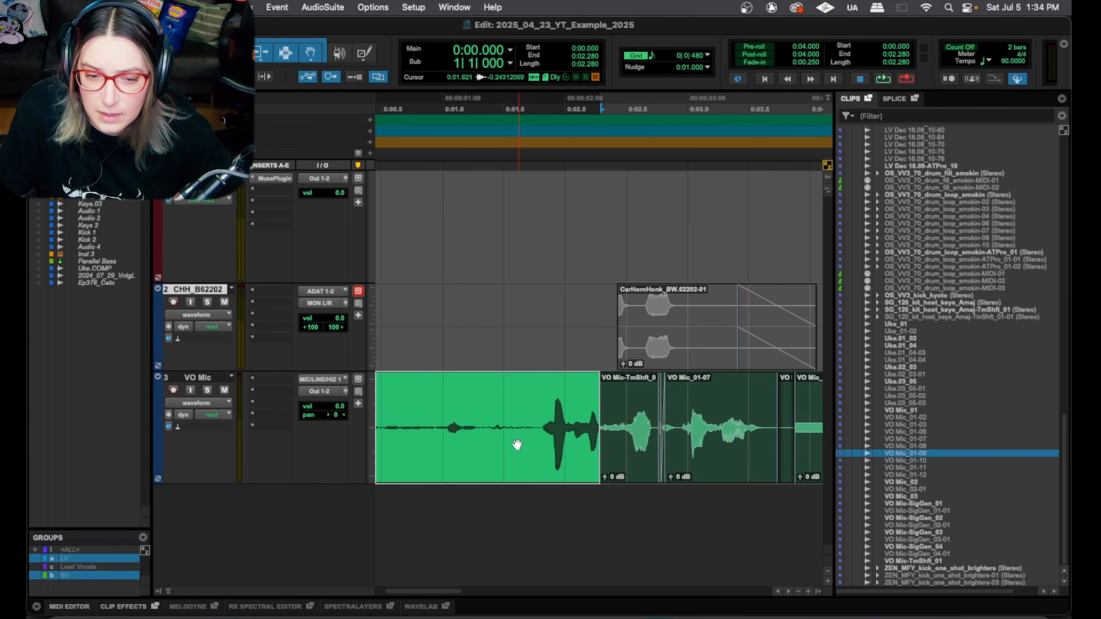
key(r)
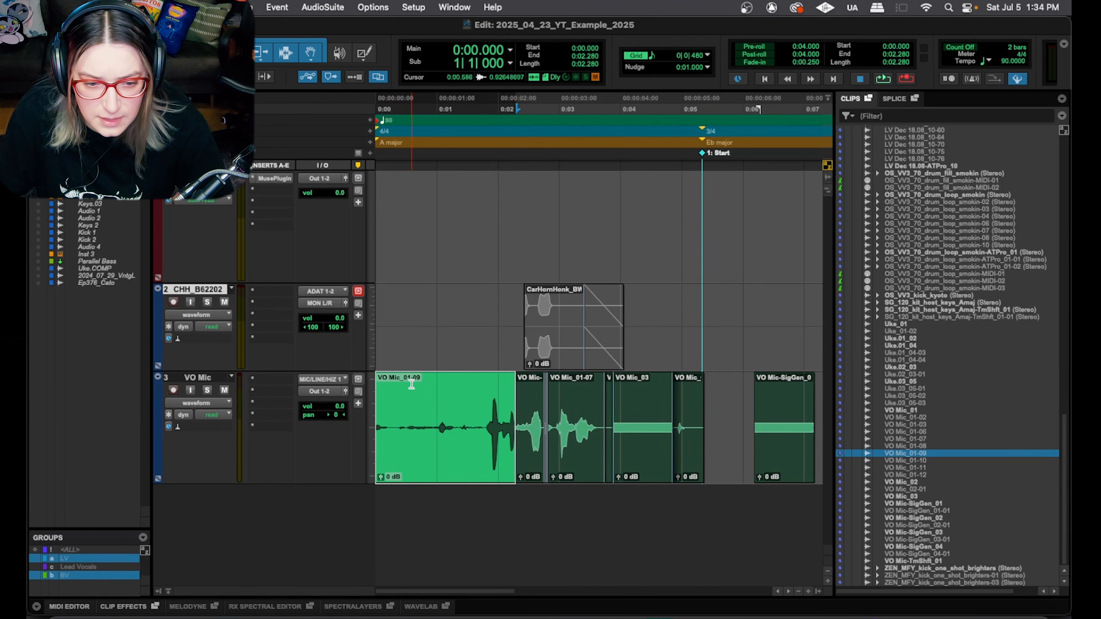
click(462, 295)
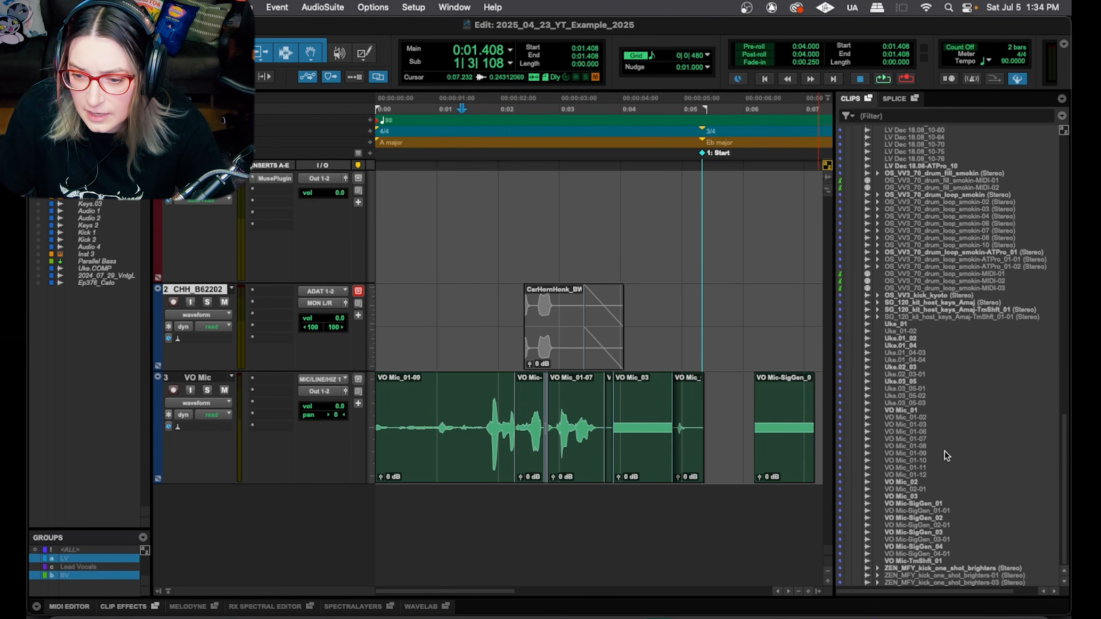
Step: Select VO Mic_01-09, 01-10, 01-11, 01-12 and VO Mic_02 in turn in the Clips list to compare the timeline selection
click(922, 452)
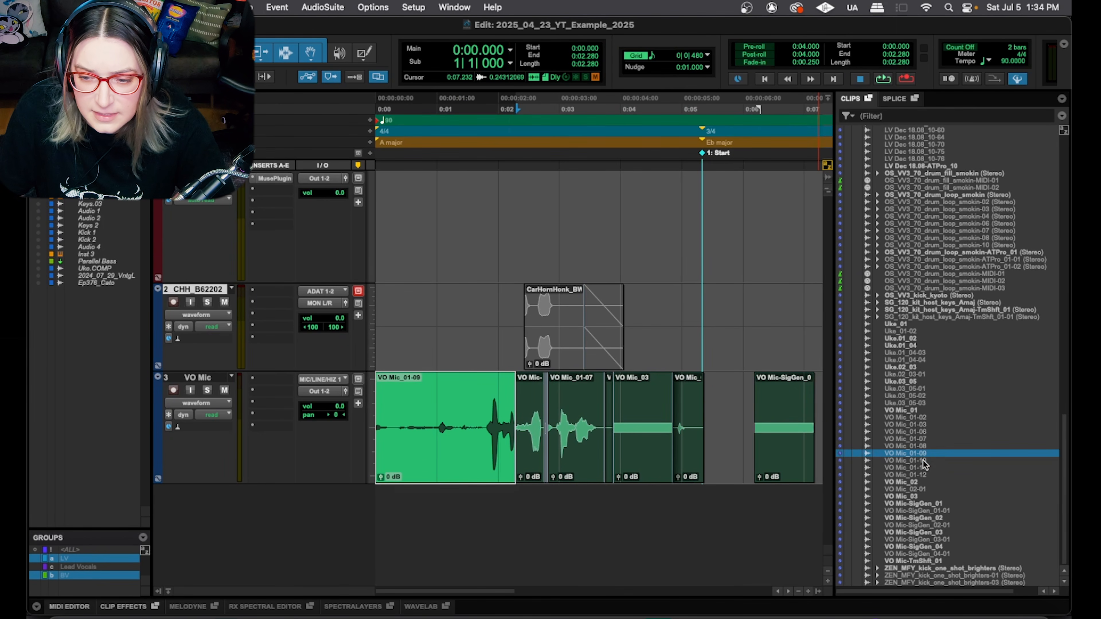
click(924, 460)
click(924, 468)
click(916, 461)
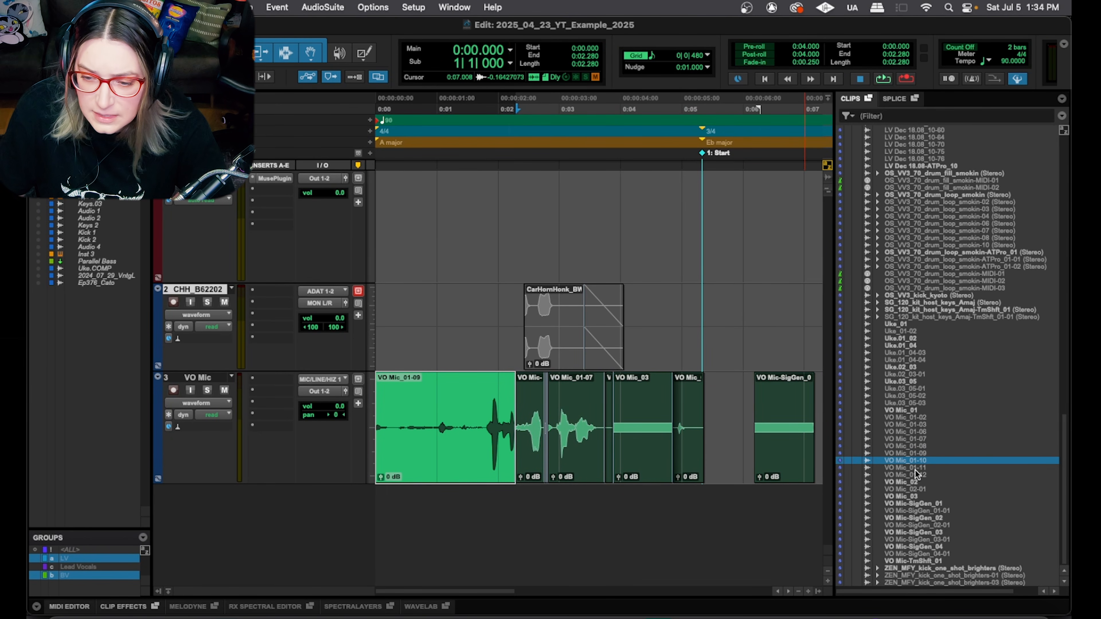
click(915, 468)
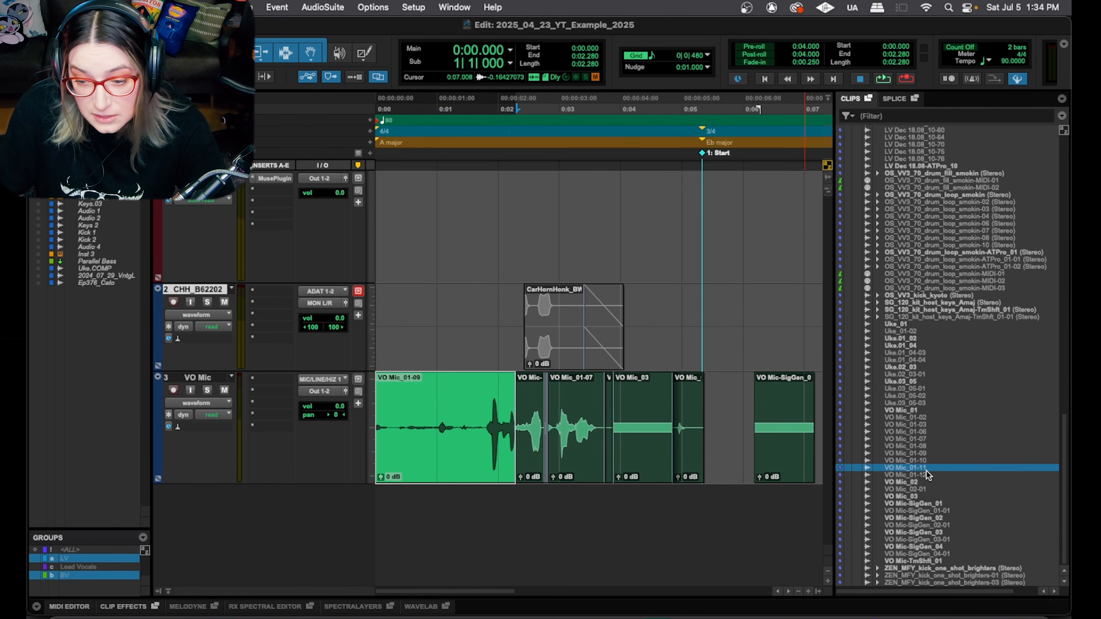
click(924, 475)
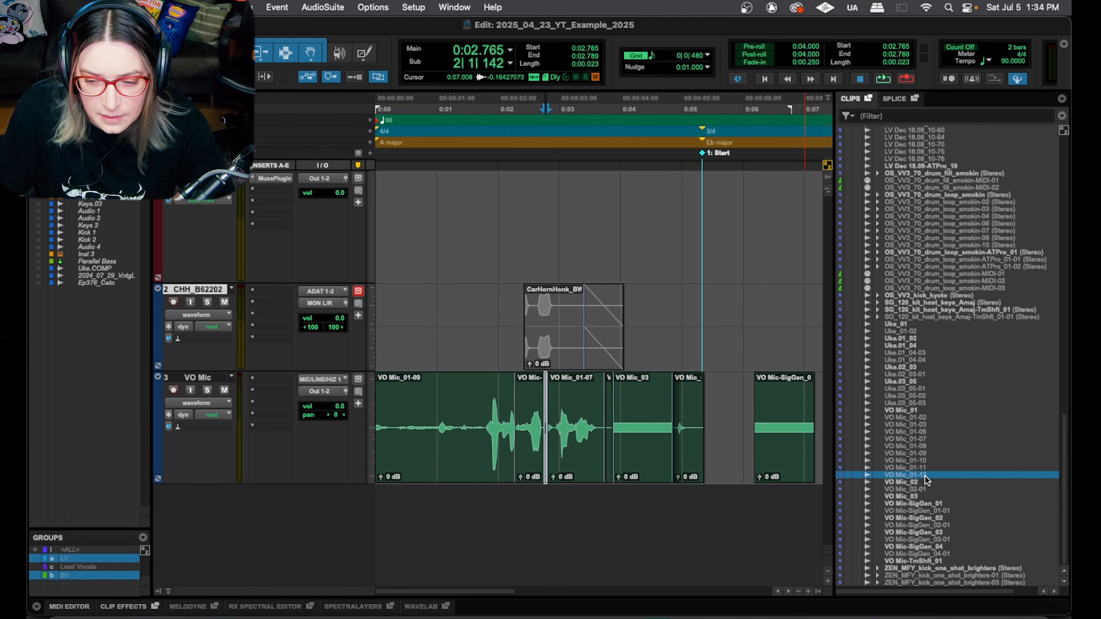
click(927, 483)
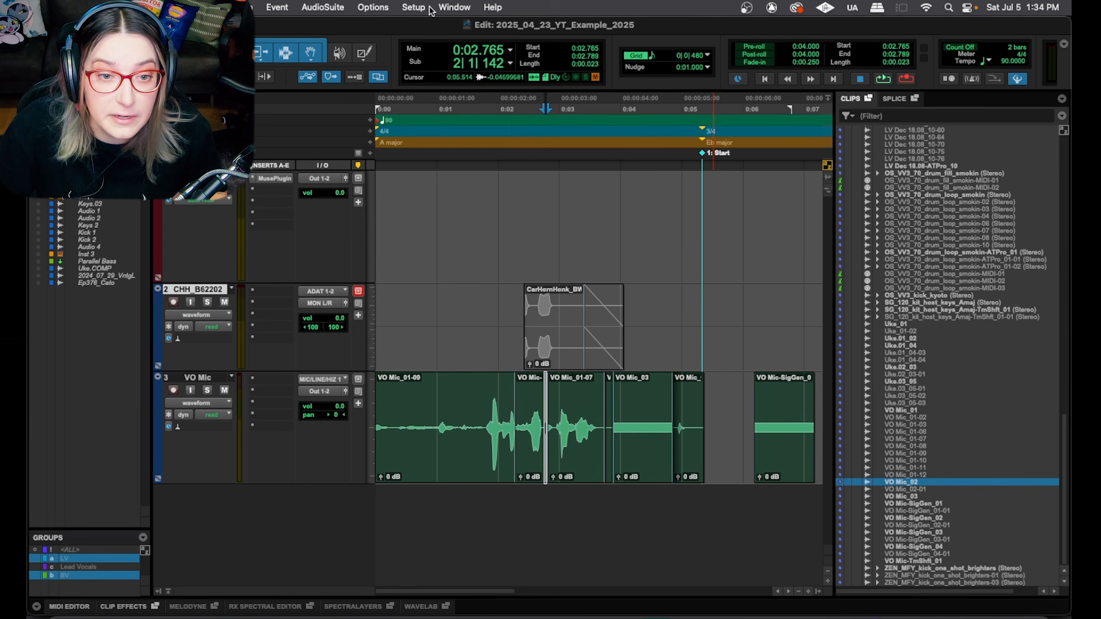
Step: Reopen the Editing preferences to examine the Clip Gain Nudge Value, and close them without changes
click(413, 8)
click(481, 279)
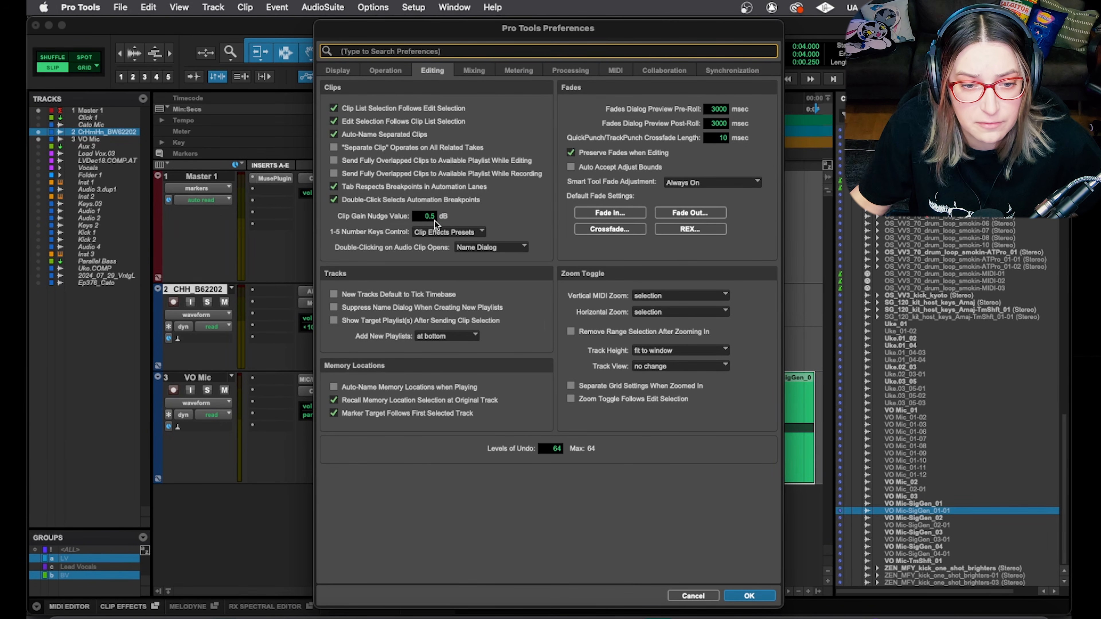
click(736, 597)
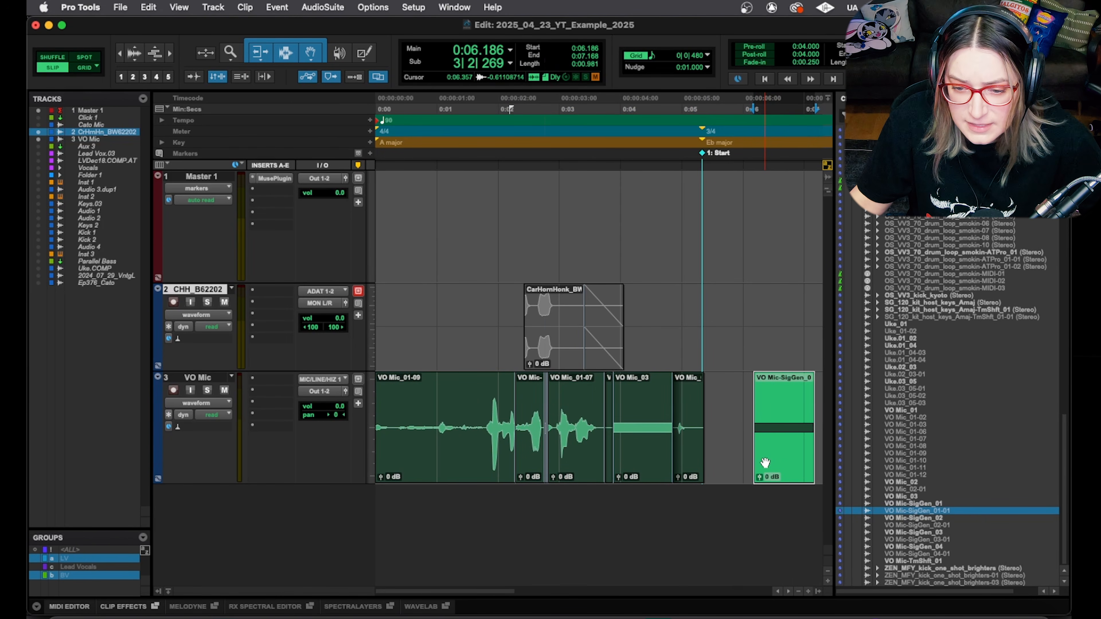
Step: Select the VO Mic clips from VO Mic_01-07 through the VO Mic-SigGen clip and nudge their clip gain up and down, ending at +1.0 dB
click(742, 413)
click(776, 450)
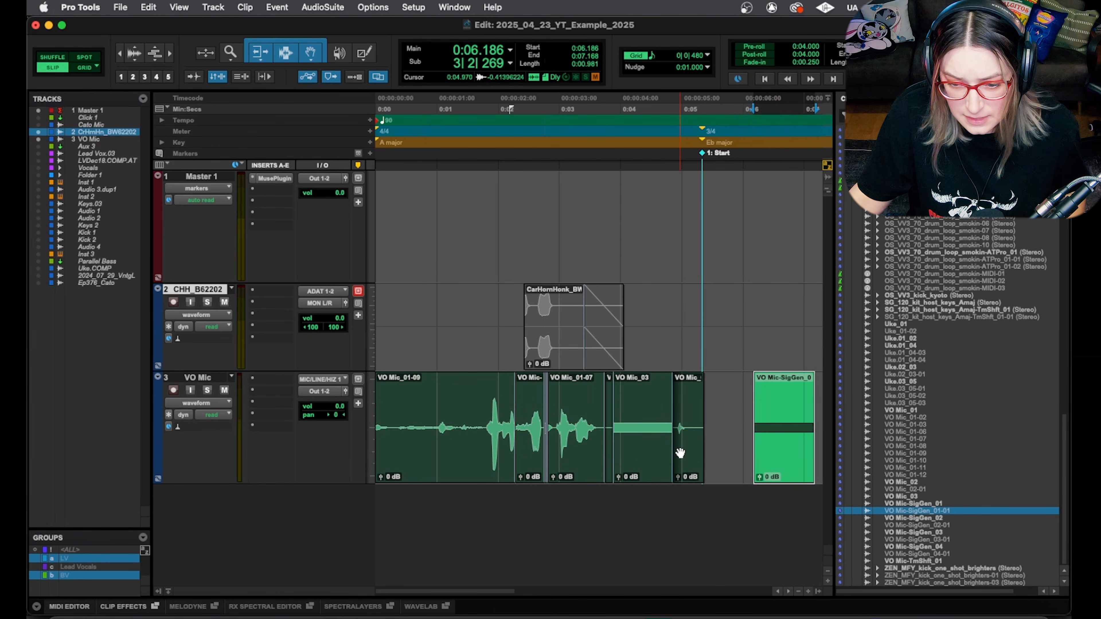
shift+click(564, 460)
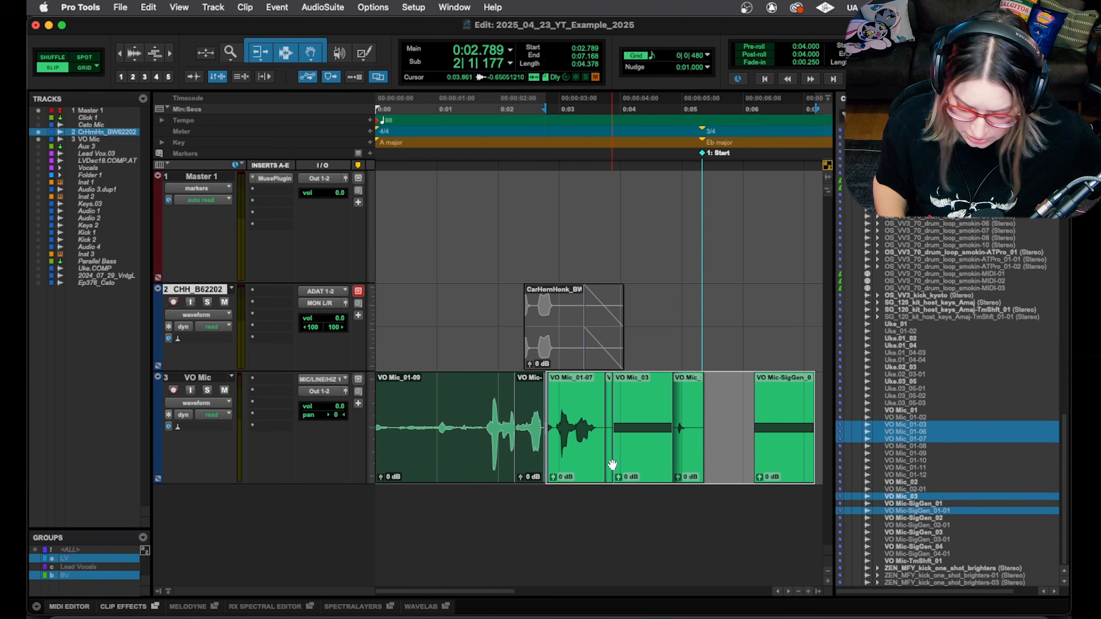
key(ctrl+shift+Up)
key(ctrl+shift+Up)
key(ctrl+shift+Up)
key(ctrl+shift+Down)
key(ctrl+shift+Down)
key(ctrl+shift+Down)
key(ctrl+shift+Up)
key(ctrl+shift+Up)
key(ctrl+shift+Up)
key(ctrl+shift+Up)
key(ctrl+shift+Up)
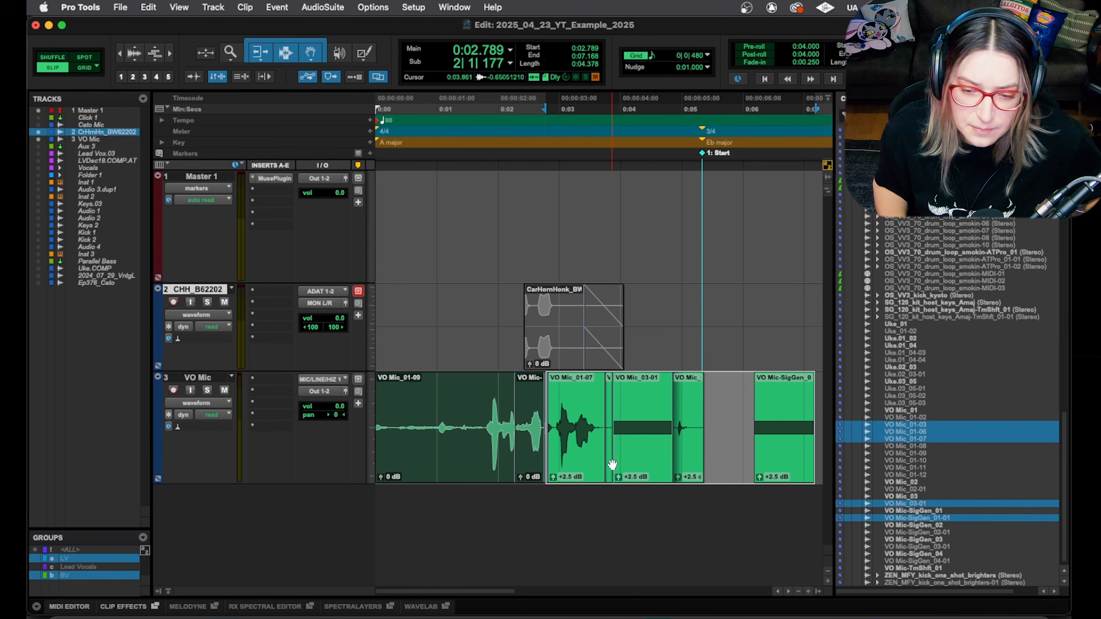
key(ctrl+shift+Down)
key(ctrl+shift+Down)
key(ctrl+shift+Down)
key(ctrl+shift+Down)
key(ctrl+shift+Down)
key(ctrl+shift+Down)
key(ctrl+shift+Up)
key(ctrl+shift+Up)
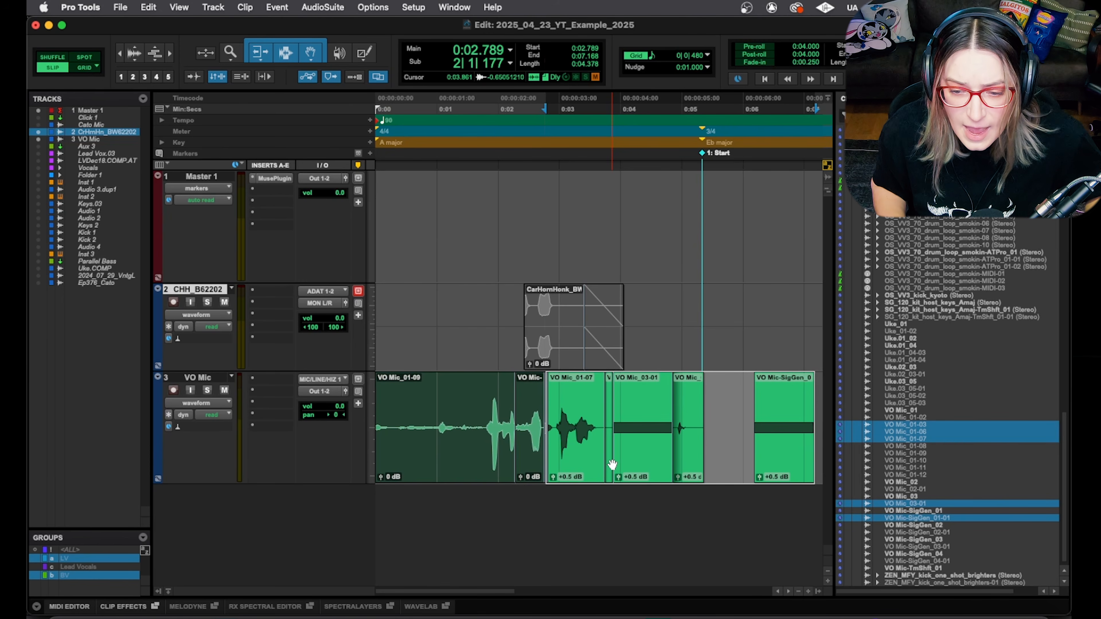
key(ctrl+shift+Up)
key(ctrl+shift+Up)
key(ctrl+shift+Up)
key(ctrl+shift+Up)
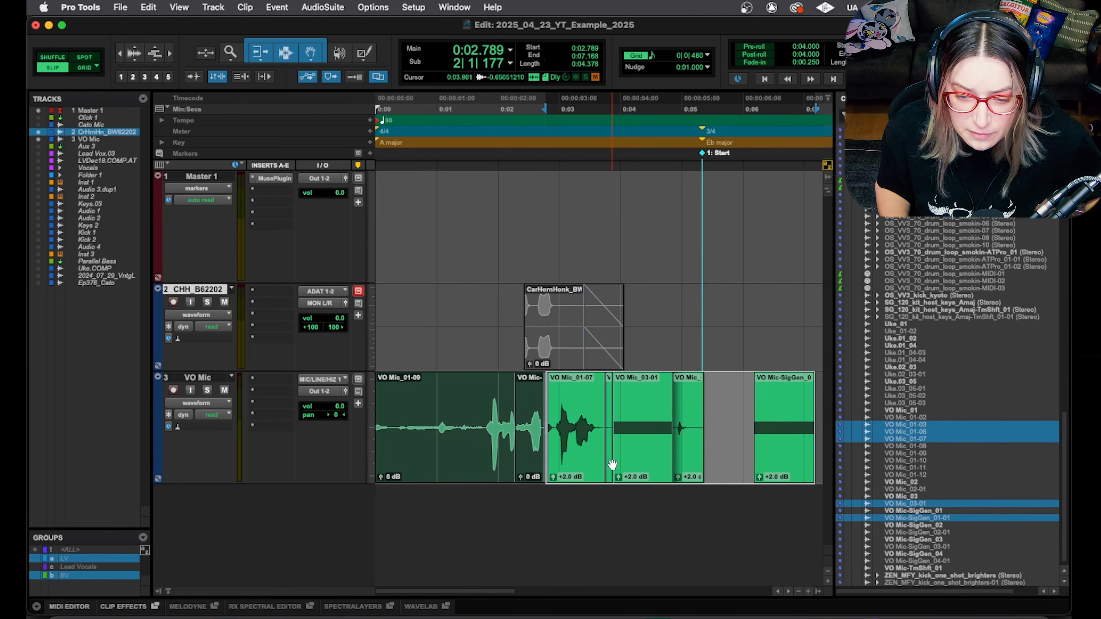
key(ctrl+shift+Up)
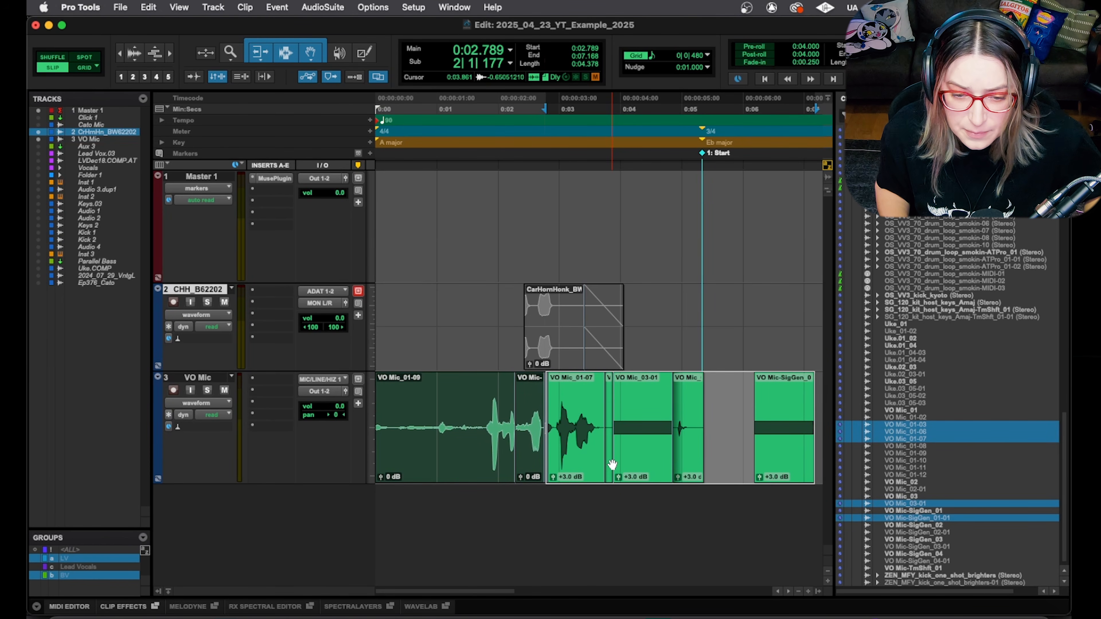
key(ctrl+shift+Down)
key(ctrl+shift+Down)
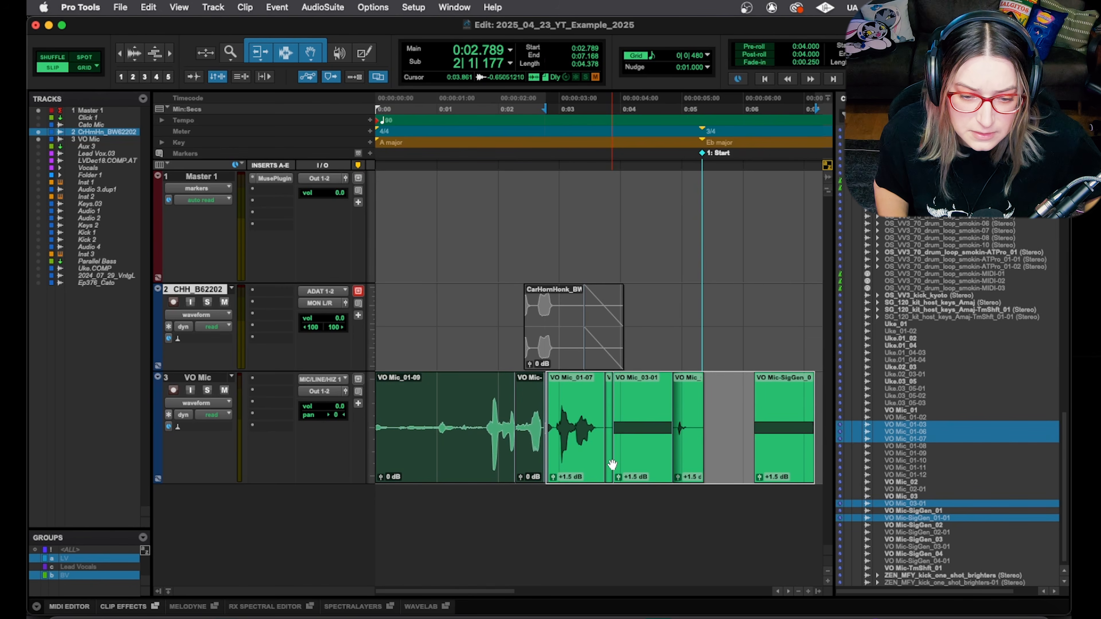
key(ctrl+shift+Down)
Step: Set the Clip Gain Nudge Value to 3.0 dB in the Editing preferences and apply the change
click(412, 8)
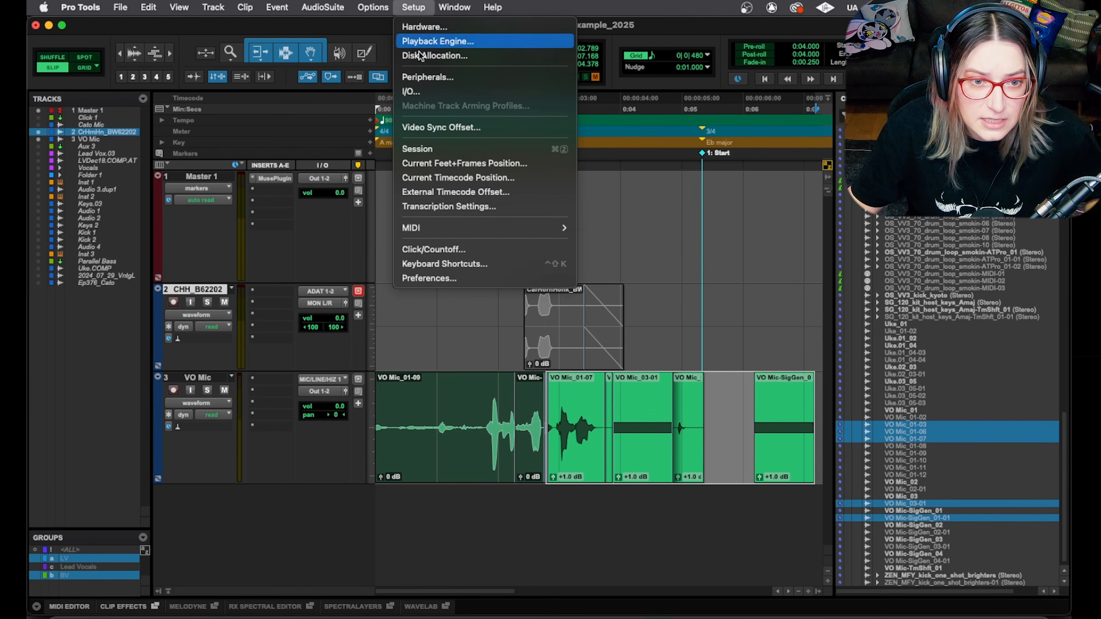
click(442, 277)
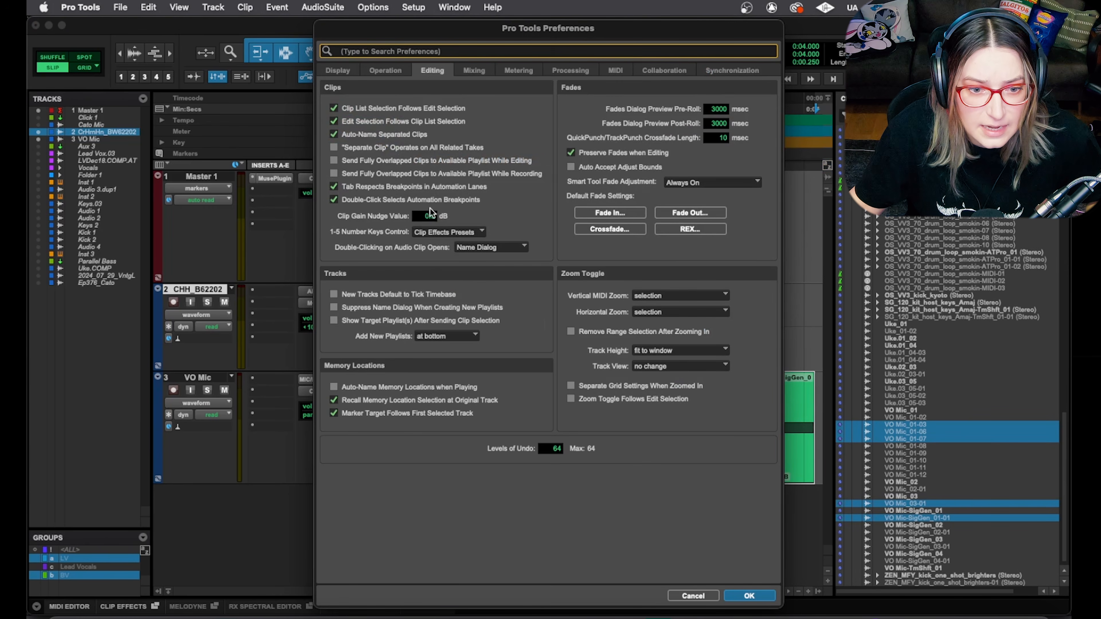
click(434, 216)
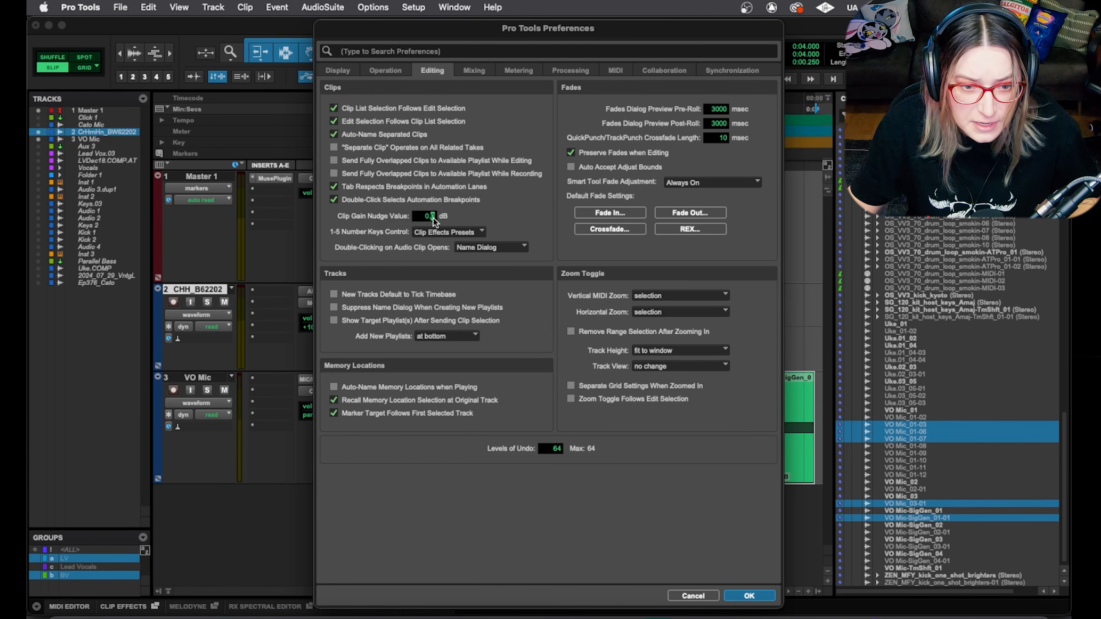
text(0)
key(Return)
click(657, 274)
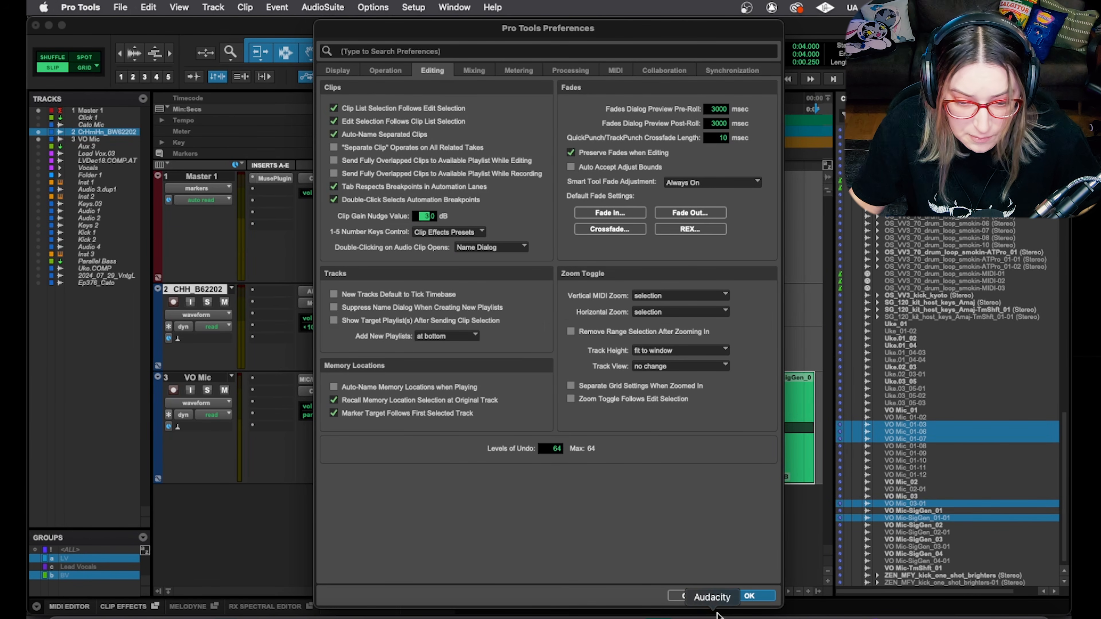
click(752, 595)
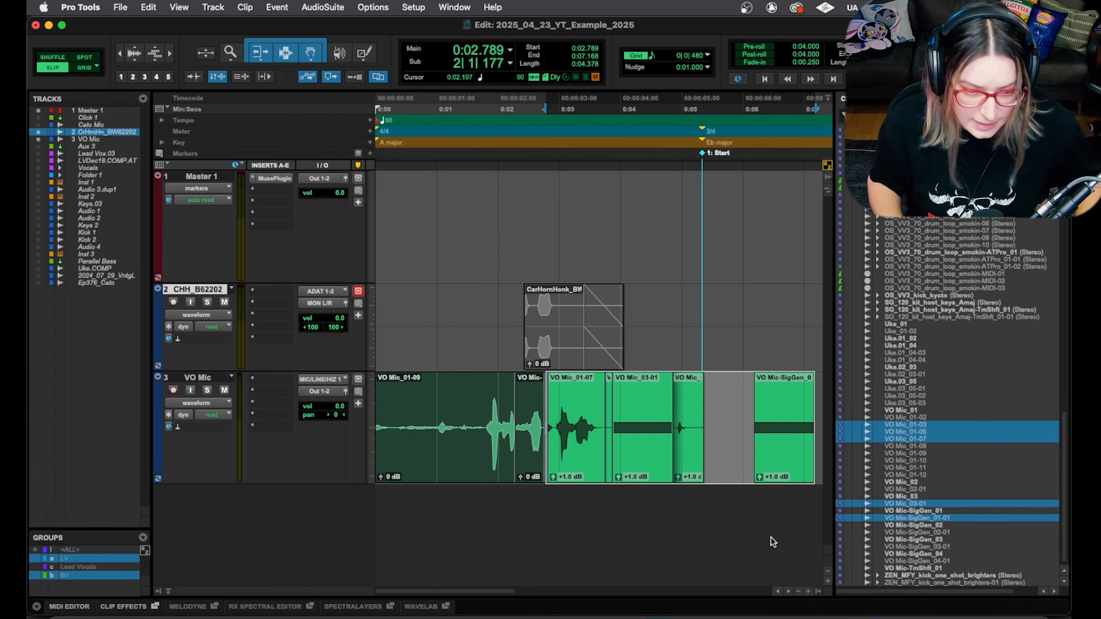
Step: Nudge the clip gain of the selected VO Mic clips up three increments to +10.0 dB
key(ctrl+shift+Up)
key(ctrl+shift+Up)
key(ctrl+shift+Up)
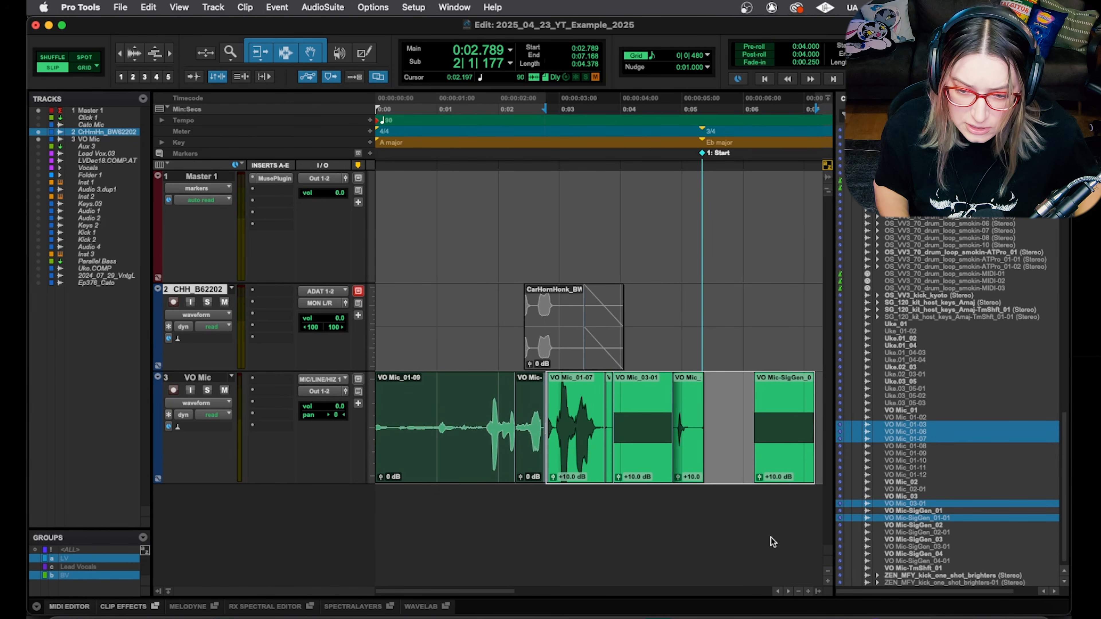
Step: Reopen the Editing preferences, set the Clip Gain Nudge Value to 0.1 dB, and apply it
click(409, 7)
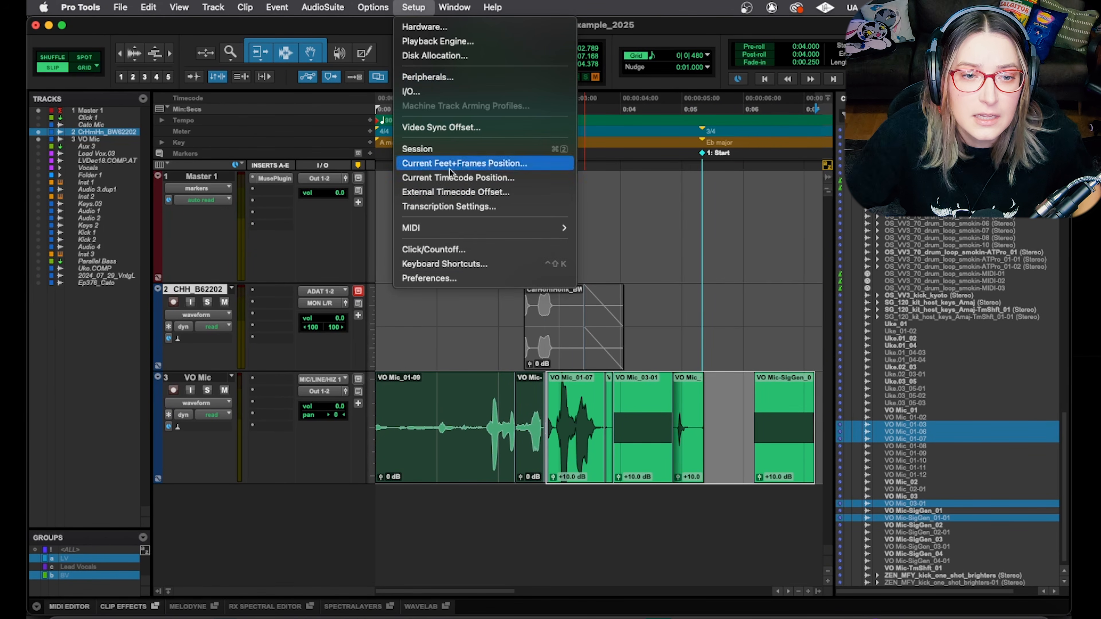
click(468, 277)
click(432, 215)
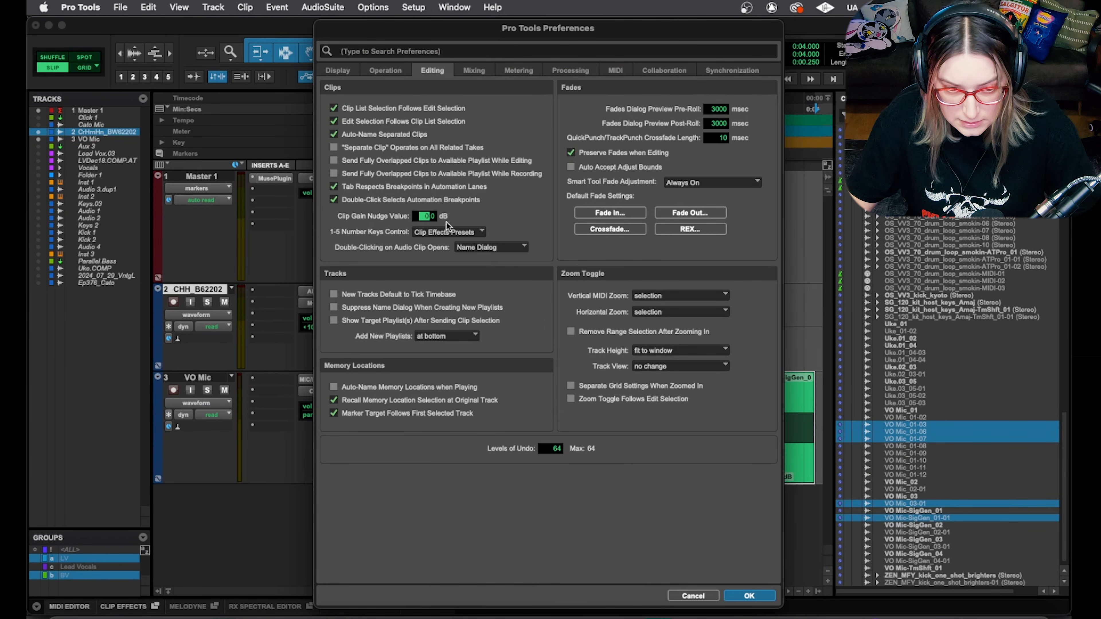
key(Return)
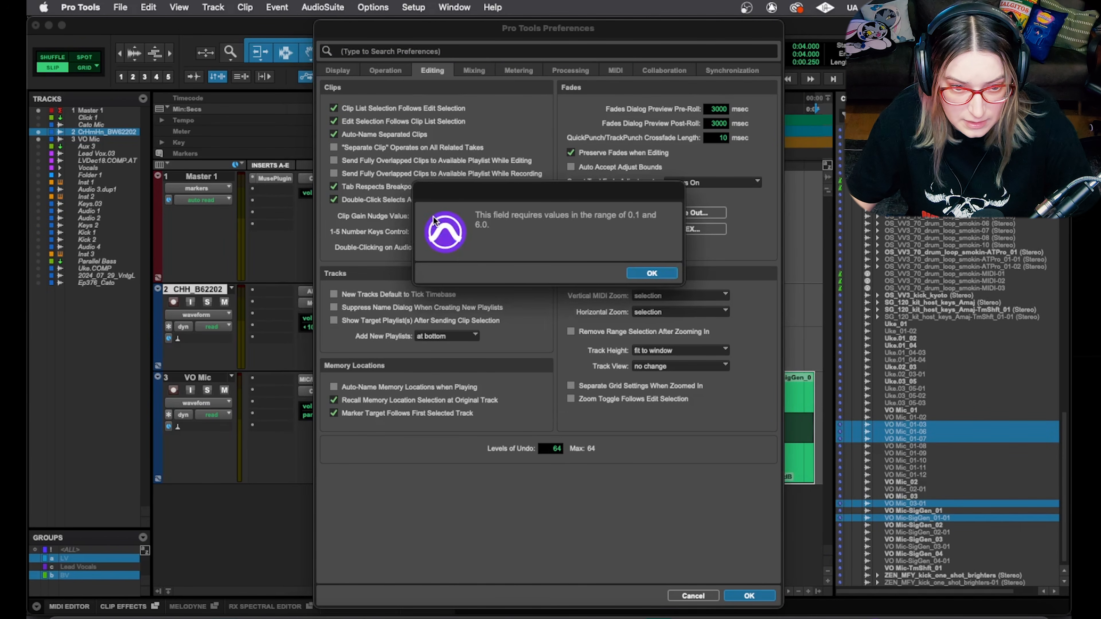
click(659, 276)
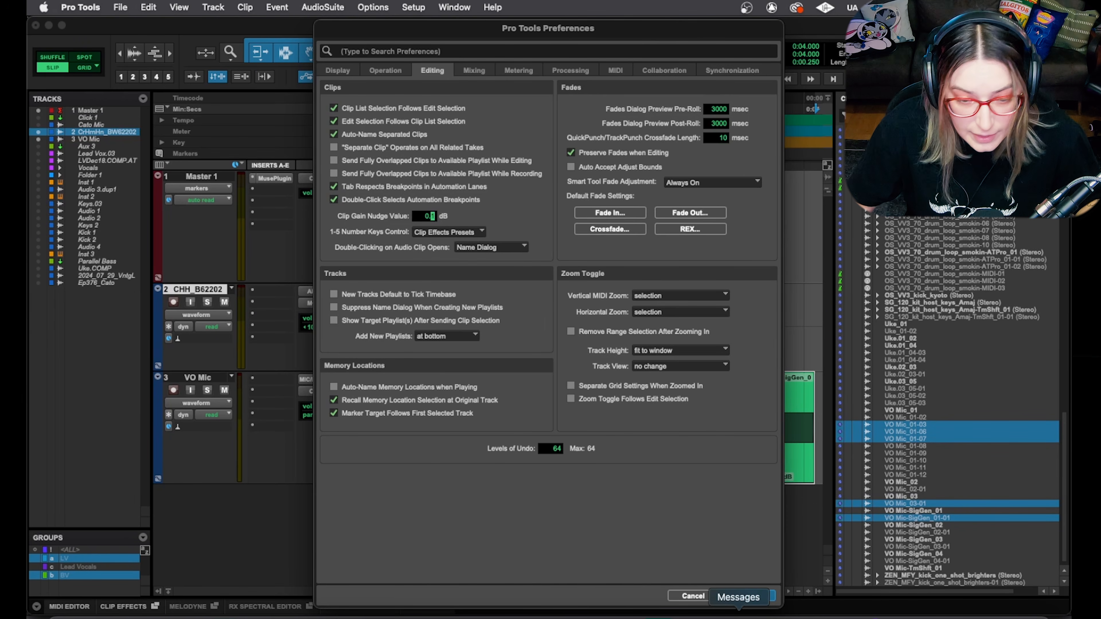
click(749, 597)
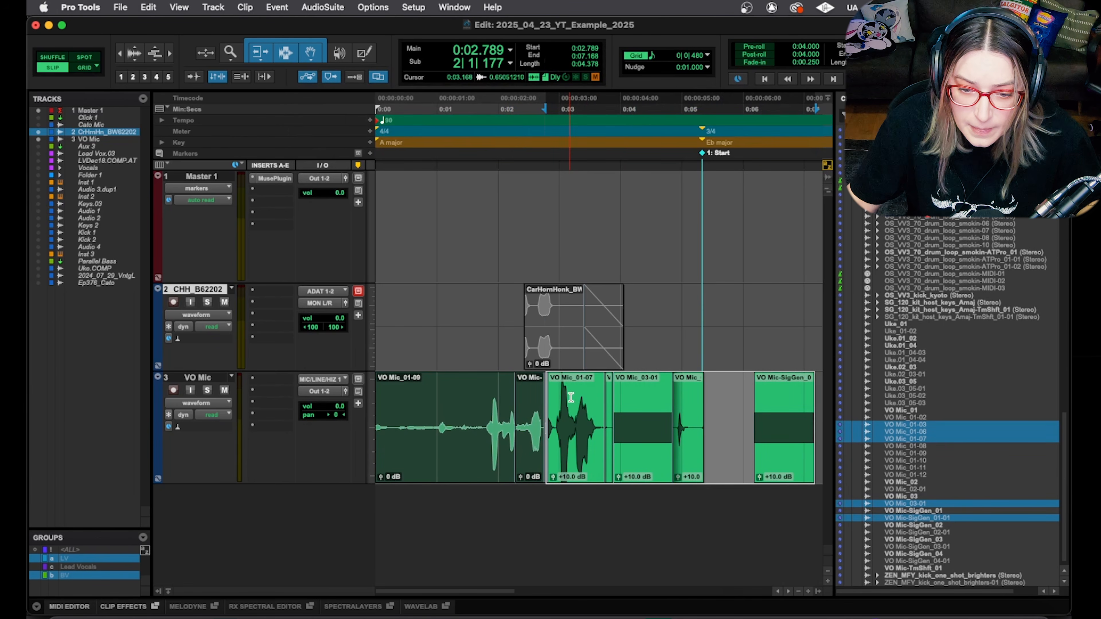
Step: Nudge the clip gain of the selected VO Mic clips down in 0.1 dB increments to +8.5 dB
key(ctrl+shift+minus)
key(ctrl+shift+minus)
key(ctrl+shift+minus)
key(ctrl+shift+minus)
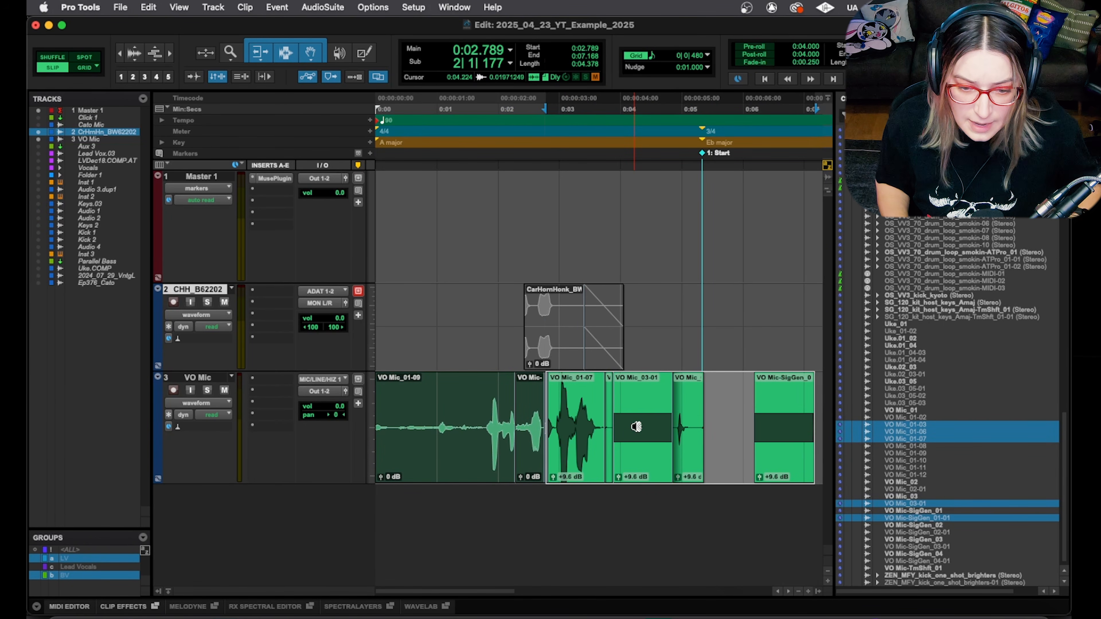
key(ctrl+shift+minus)
key(ctrl+shift+minus)
key(ctrl+shift+minus)
key(ctrl+shift+minus)
key(ctrl+shift+minus)
key(ctrl+shift+minus)
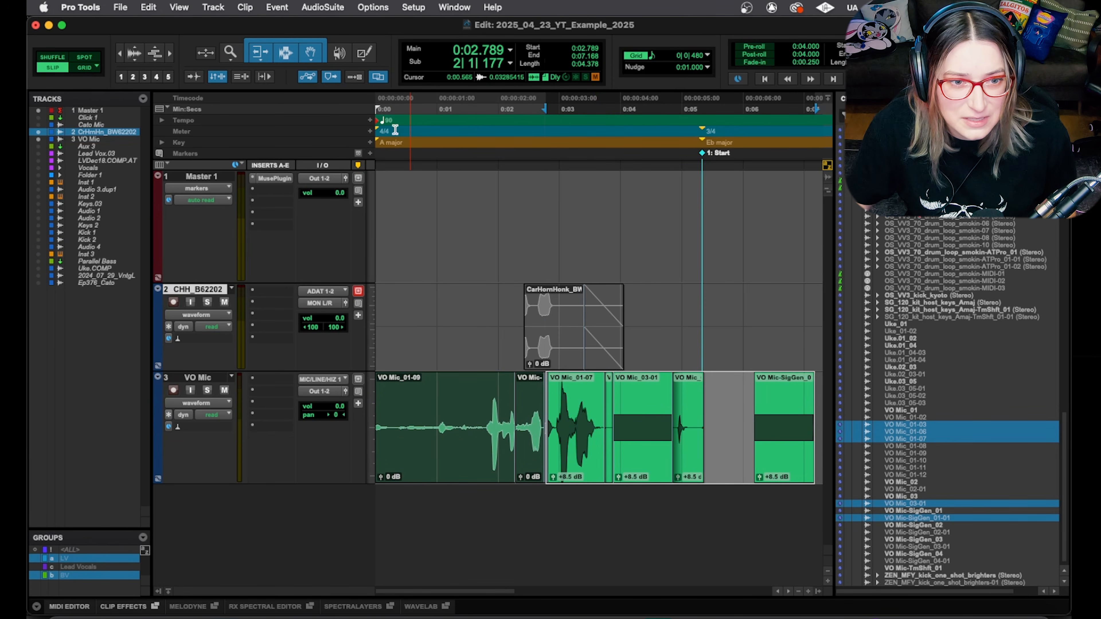
Step: Reopen the Editing preferences and set the Clip Gain Nudge Value to 0.5 dB
click(413, 7)
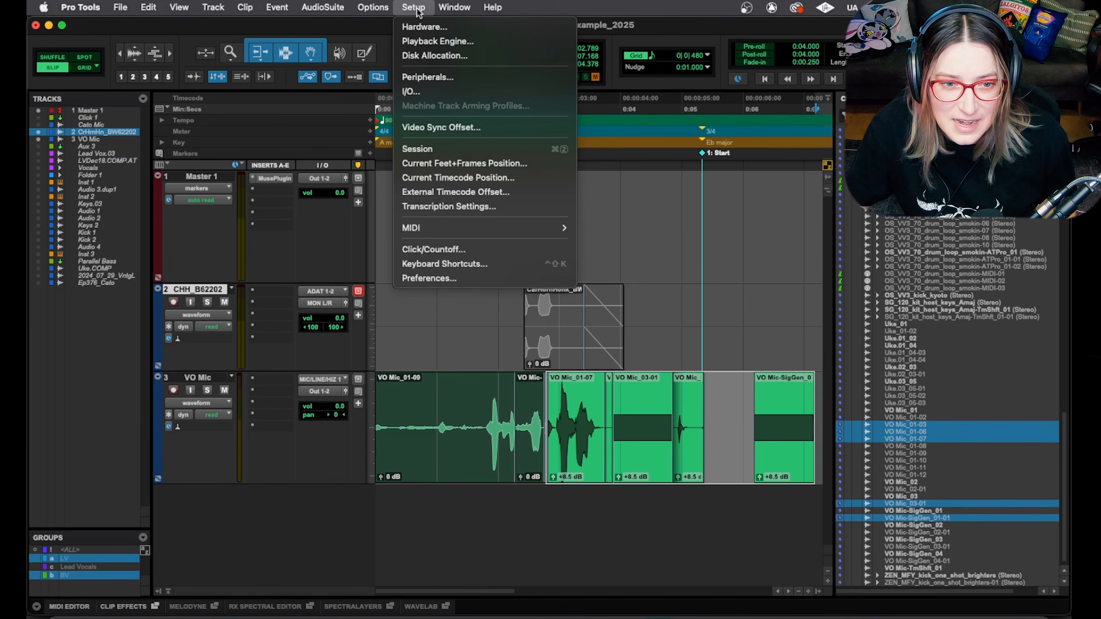
click(456, 278)
click(433, 217)
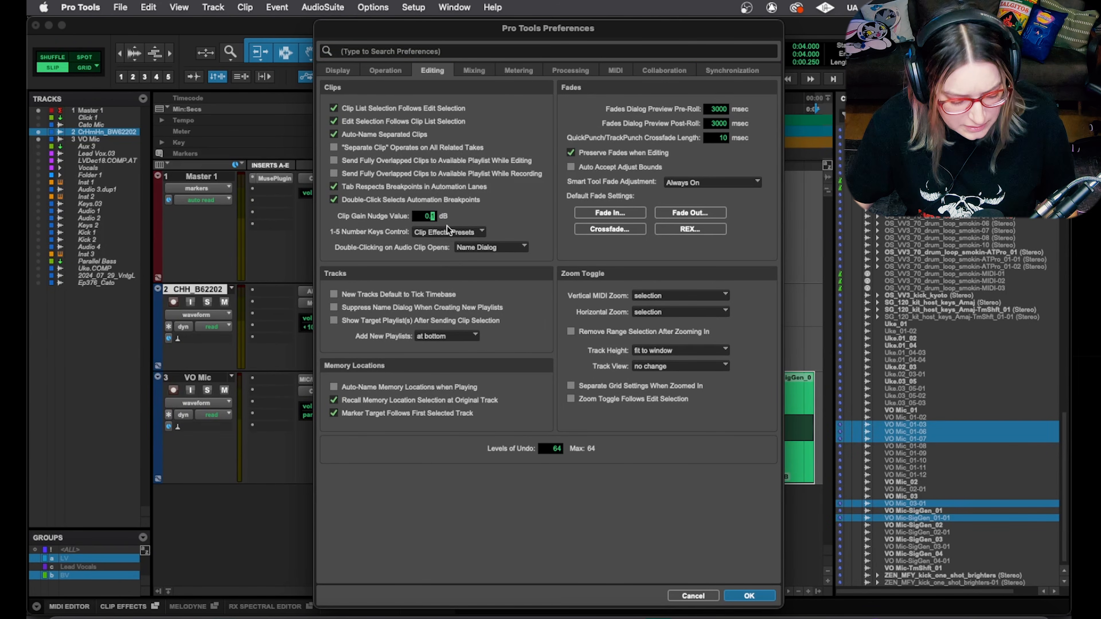
key(Return)
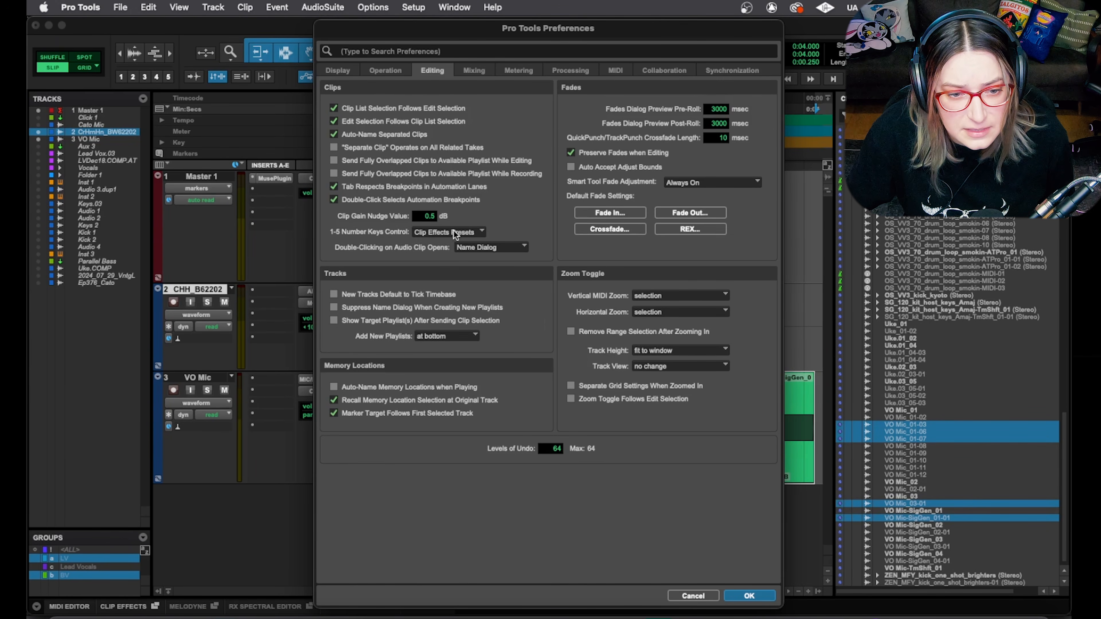
Step: Examine the options for 1-5 Number Keys Control, Double-Clicking on Audio Clip Opens, and Add New Playlists without changing them
click(479, 232)
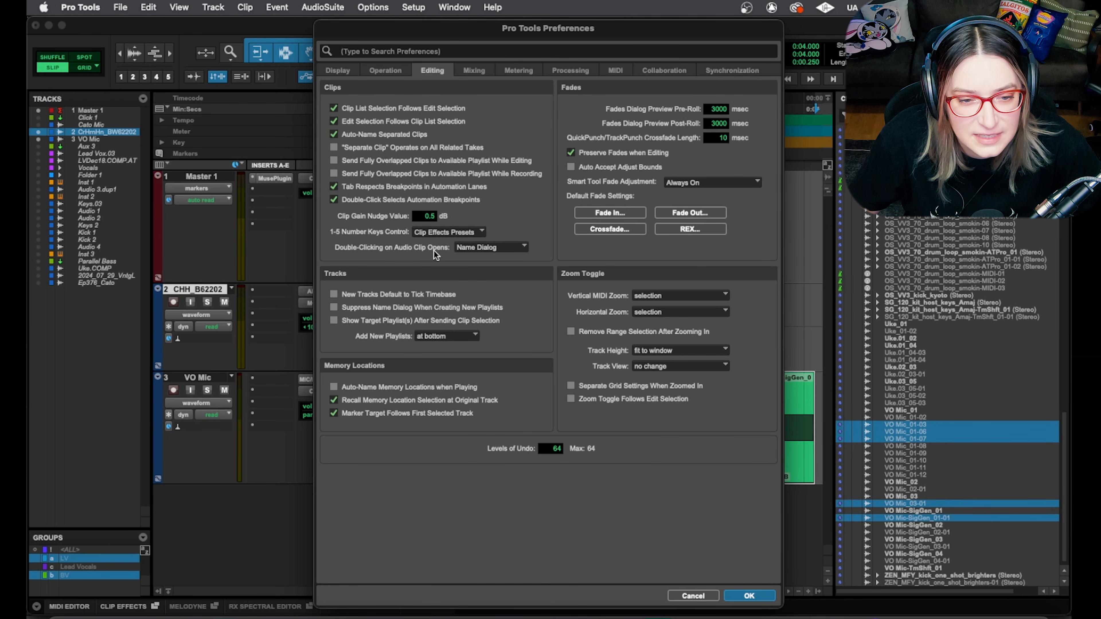
click(485, 248)
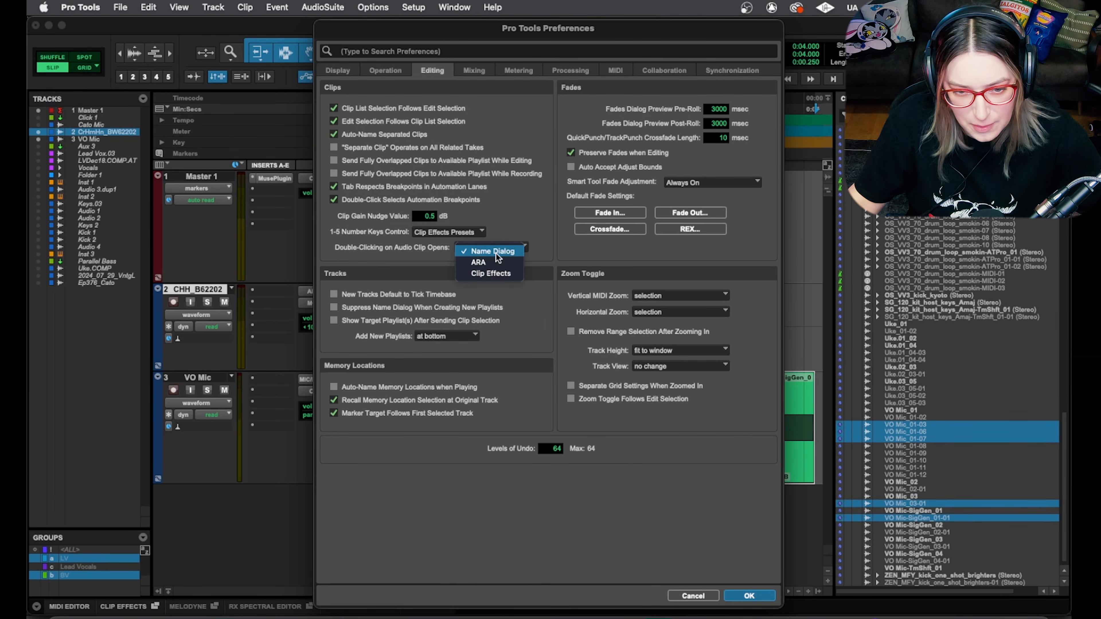
click(528, 230)
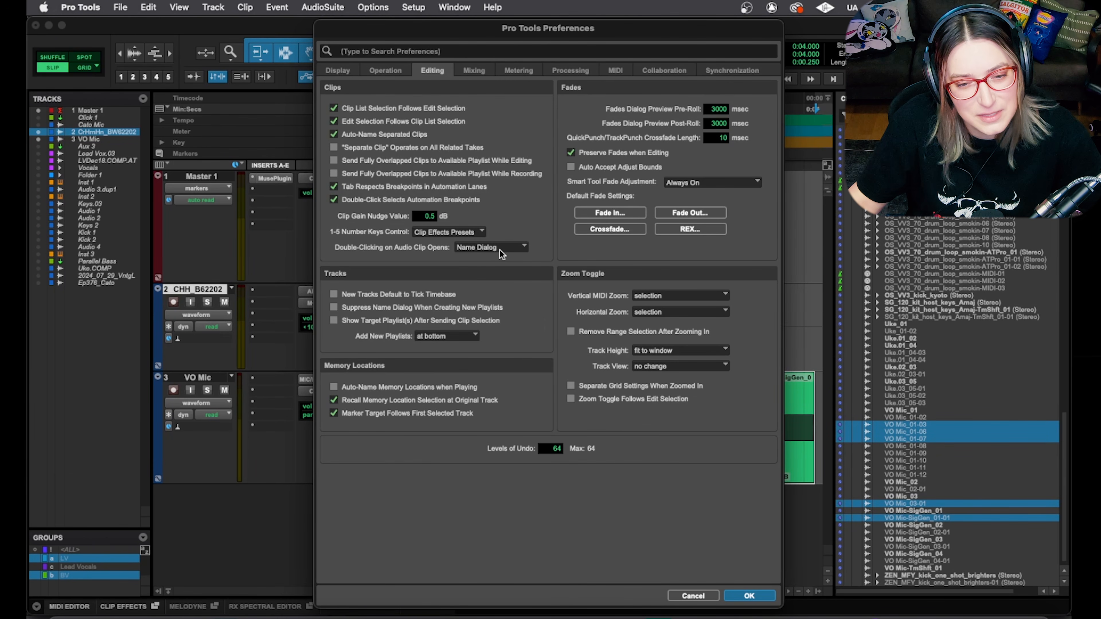
click(507, 247)
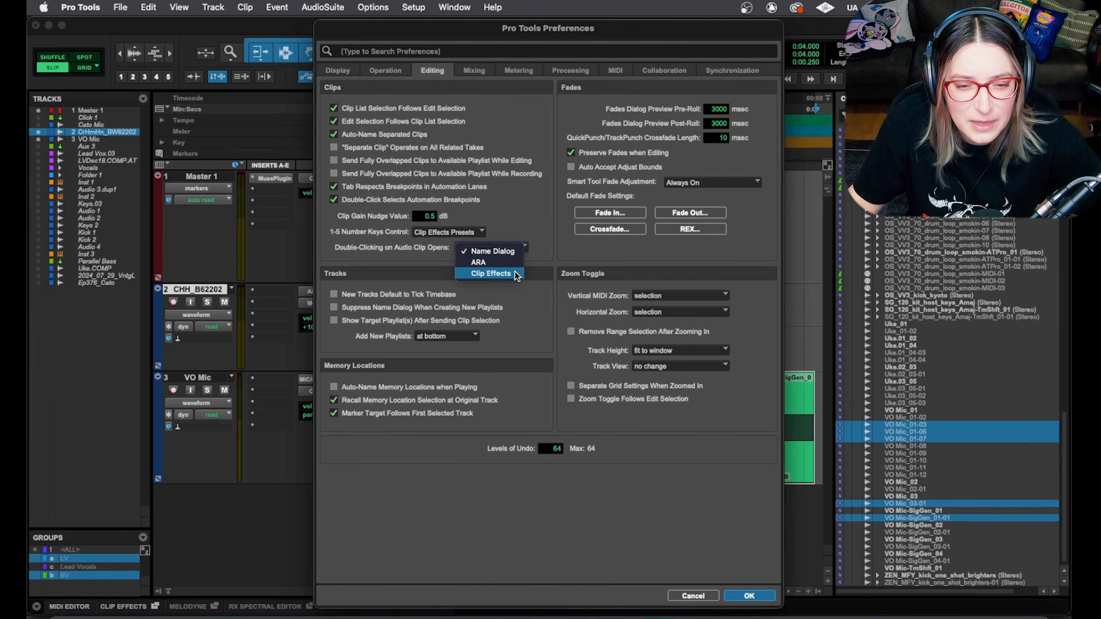
click(517, 209)
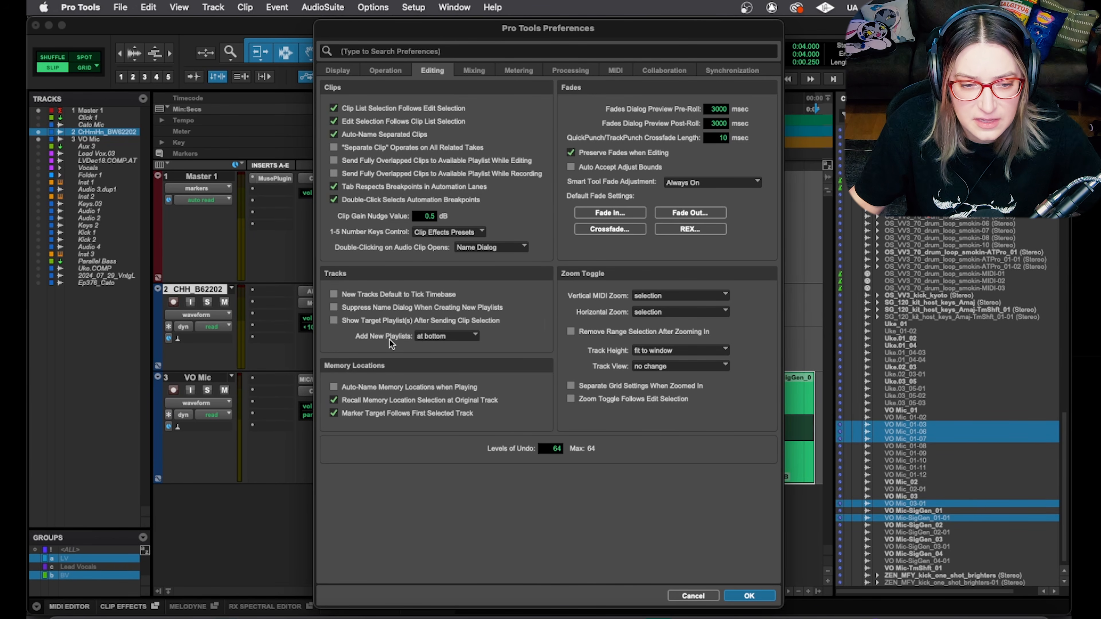
click(433, 336)
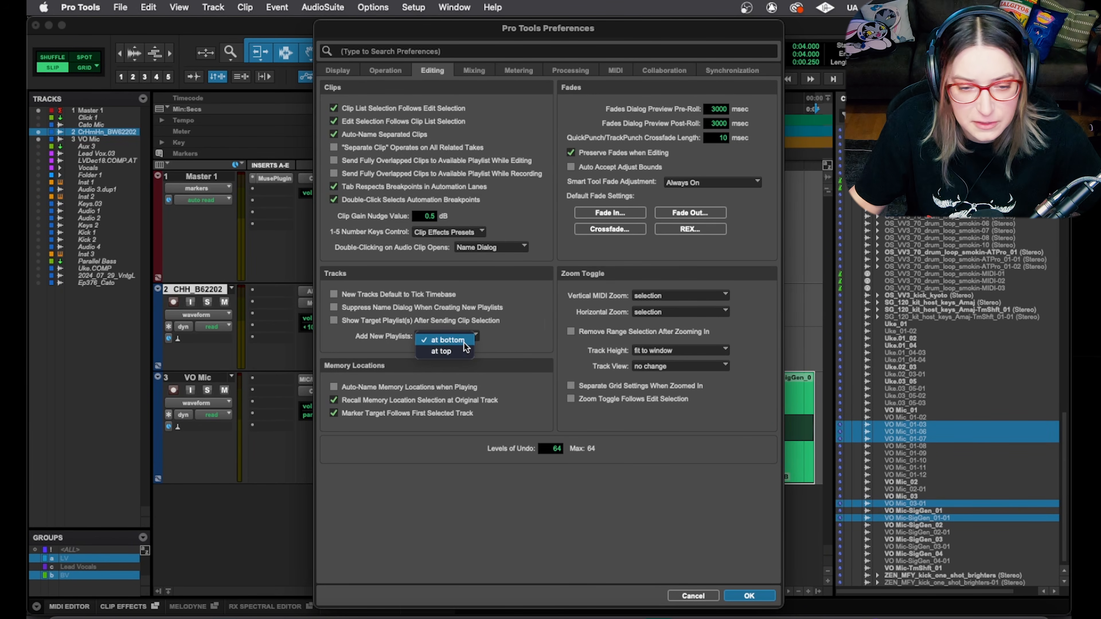
click(497, 330)
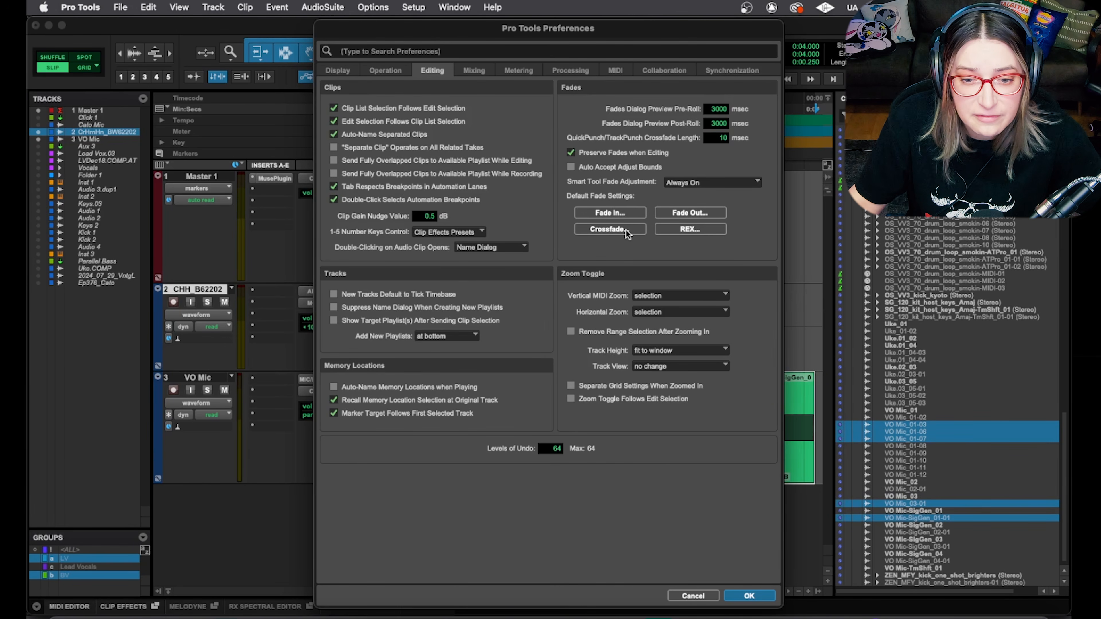
Step: Try an Equal Power slope and a custom curved In Shape in the default Crossfade settings, and discard the changes
click(627, 229)
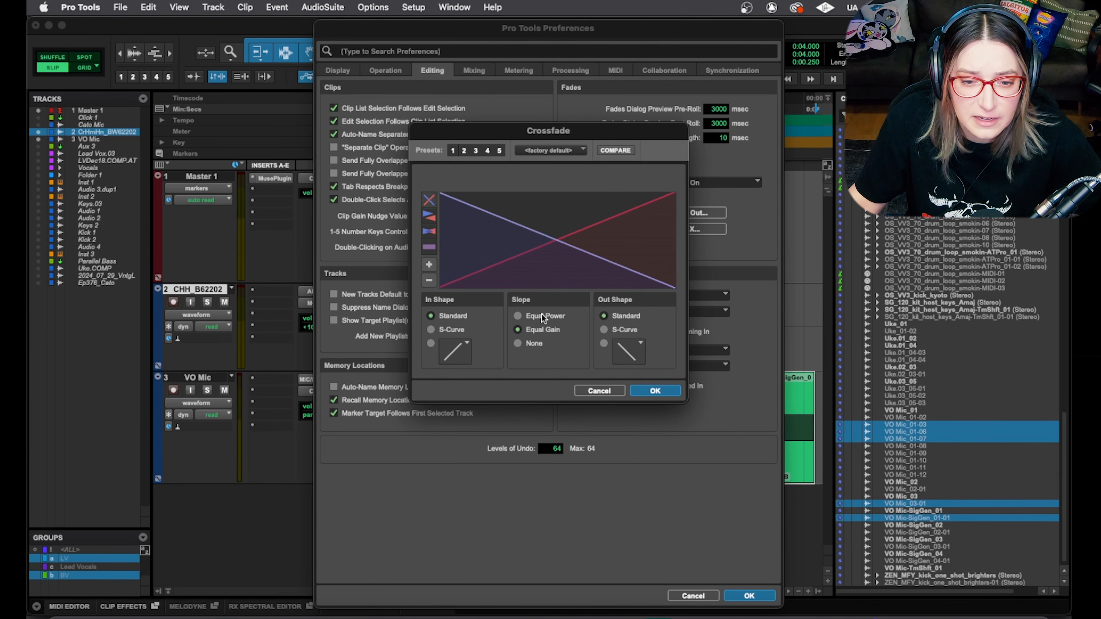
click(540, 313)
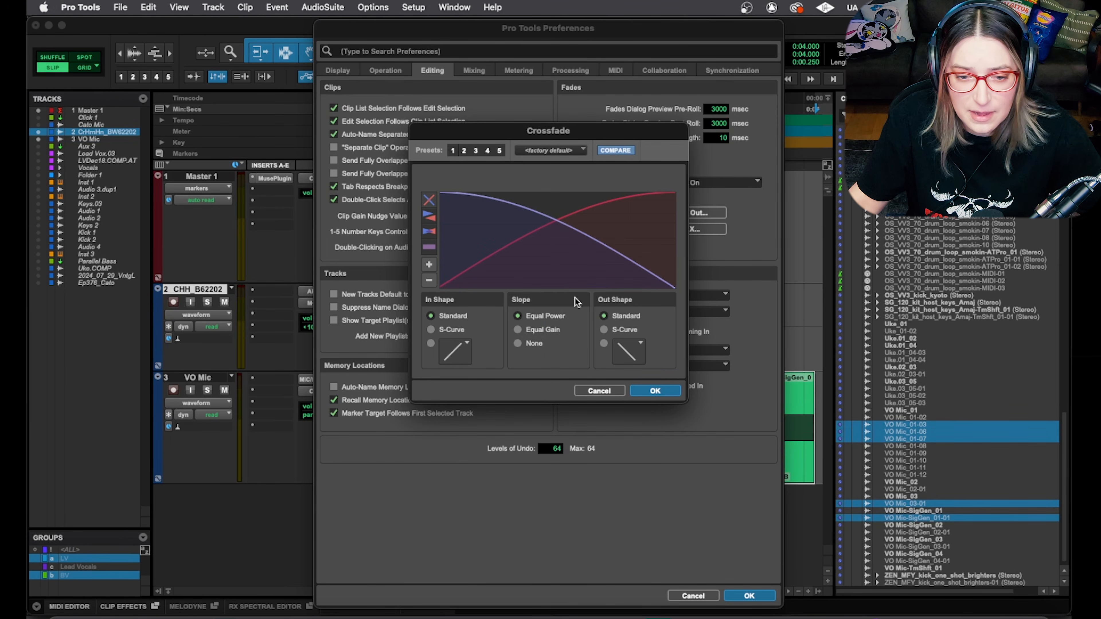
drag(555, 223, 532, 295)
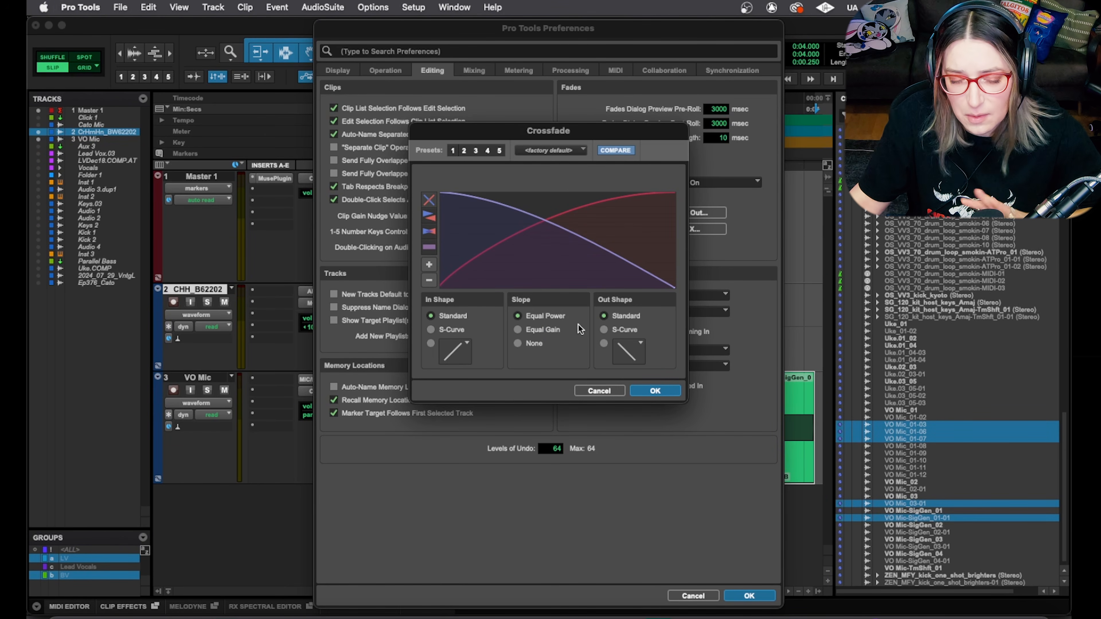
drag(546, 216, 539, 380)
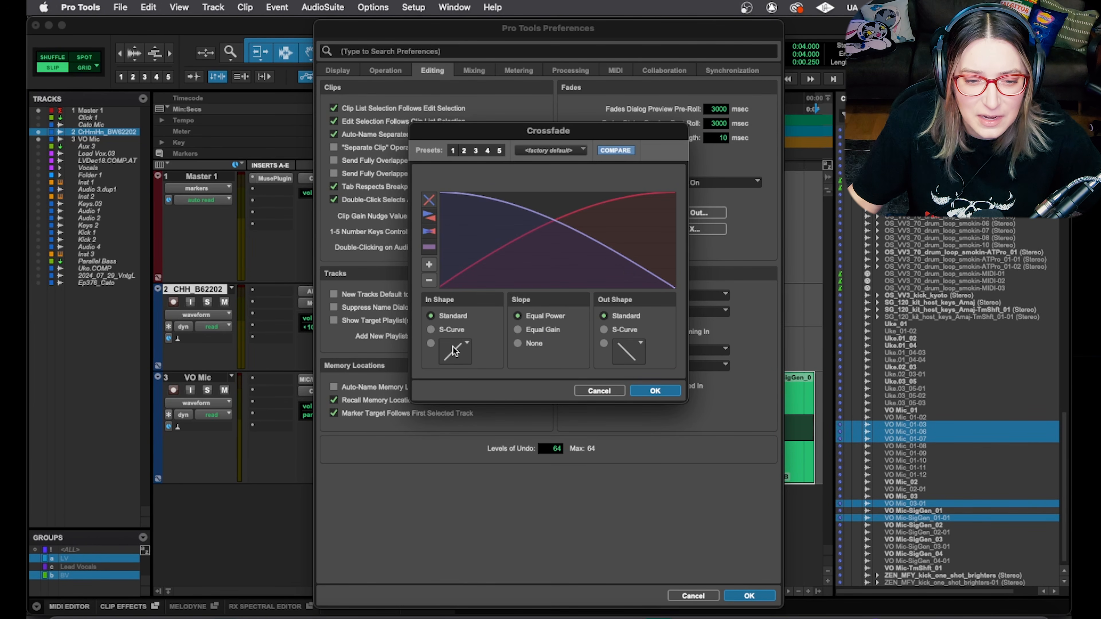
click(431, 342)
click(455, 351)
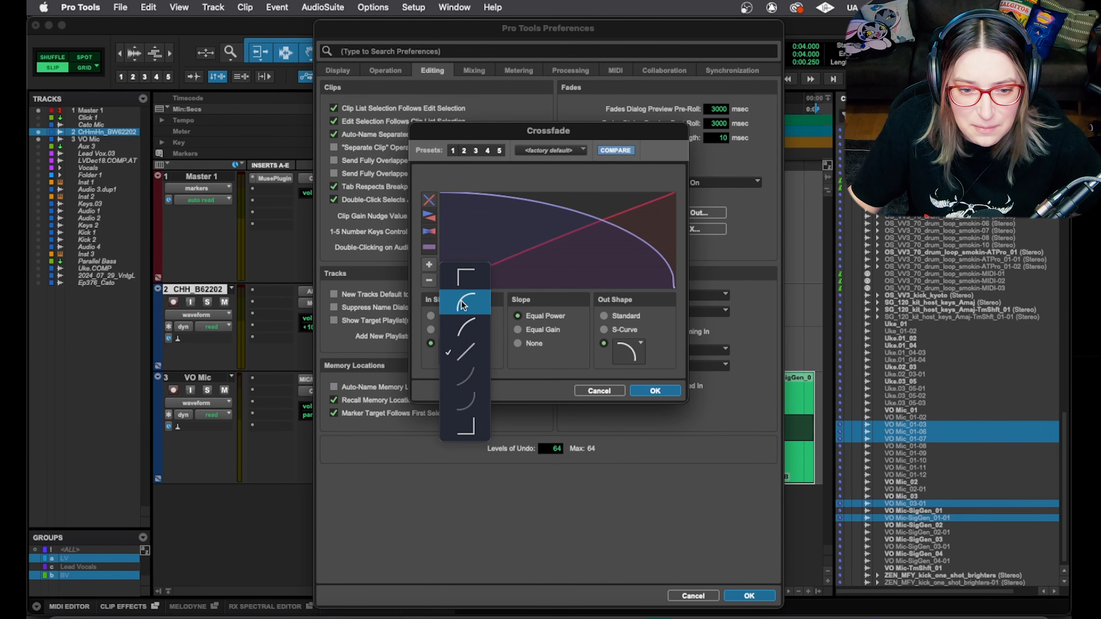
click(462, 305)
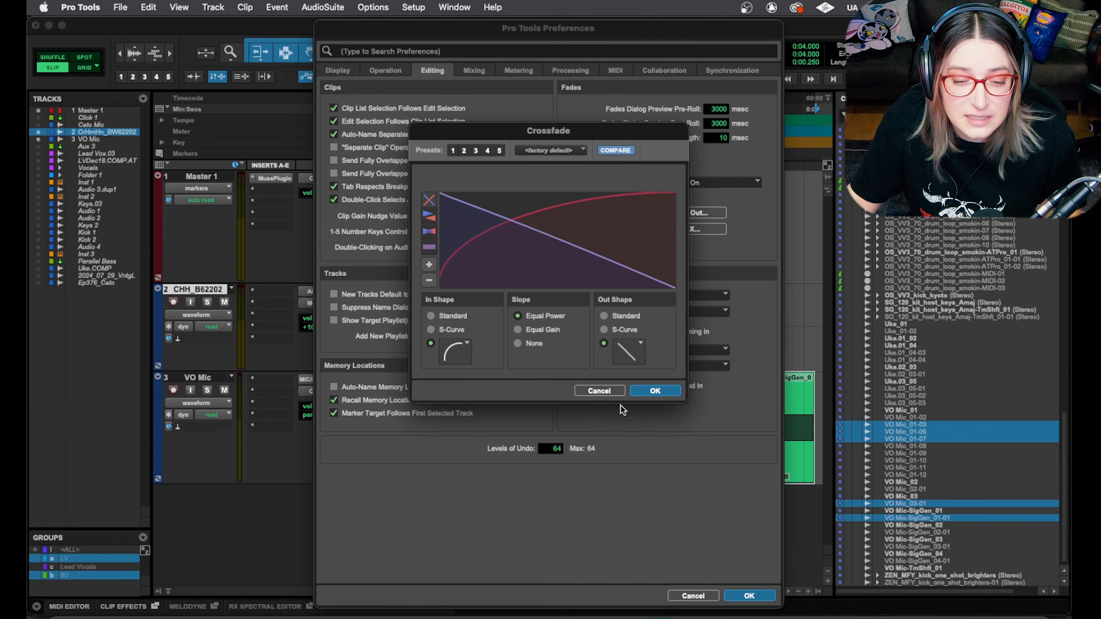
click(597, 391)
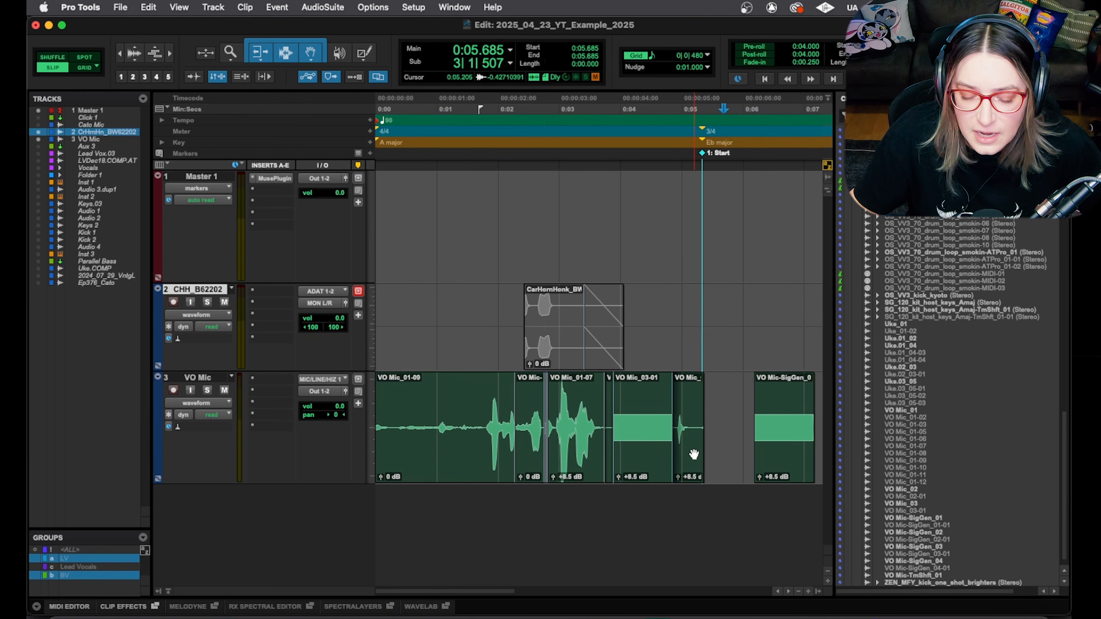
Step: Copy the short VO Mic_01-03 clip and paste it after the VO Mic-SigGen clip, at about 0:07.562 on the VO Mic track
click(693, 451)
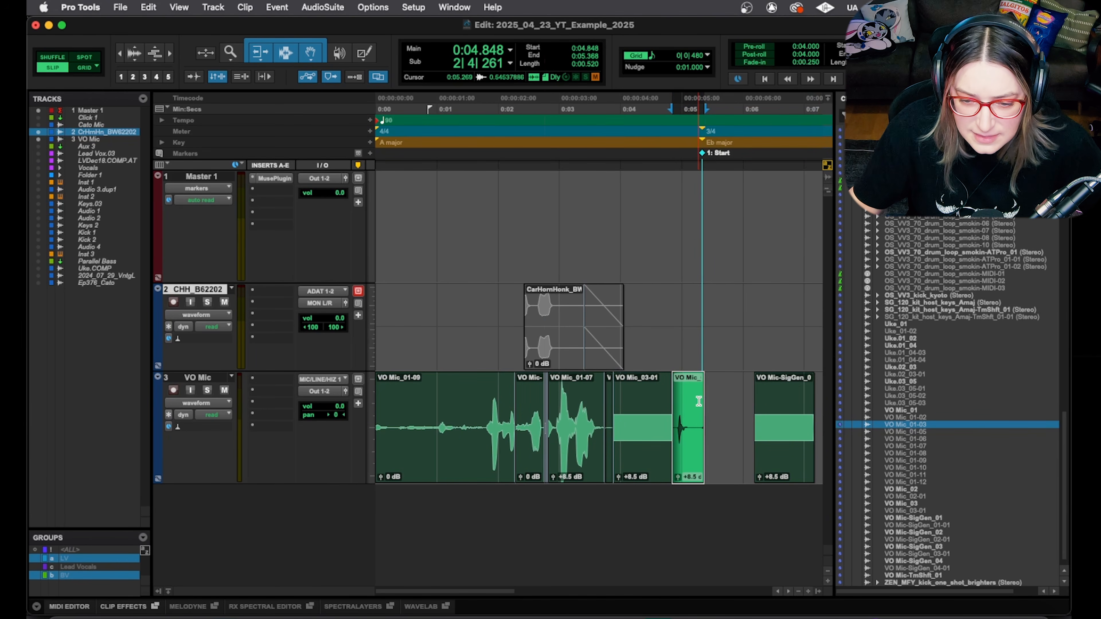
key(super+c)
scroll(718, 433, right, 5)
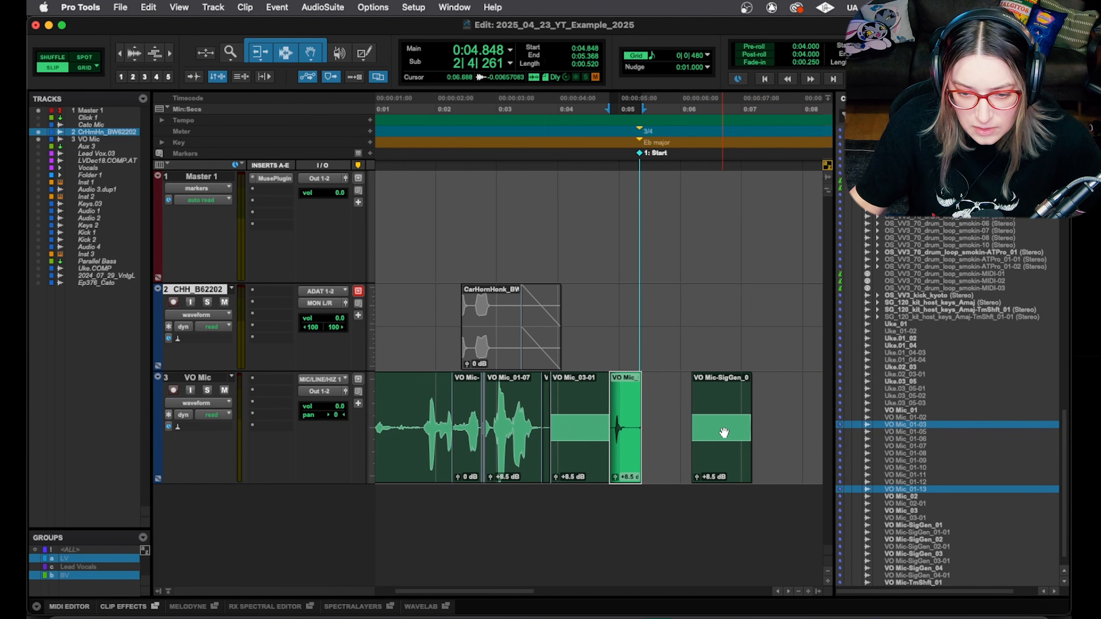
click(681, 402)
key(super+v)
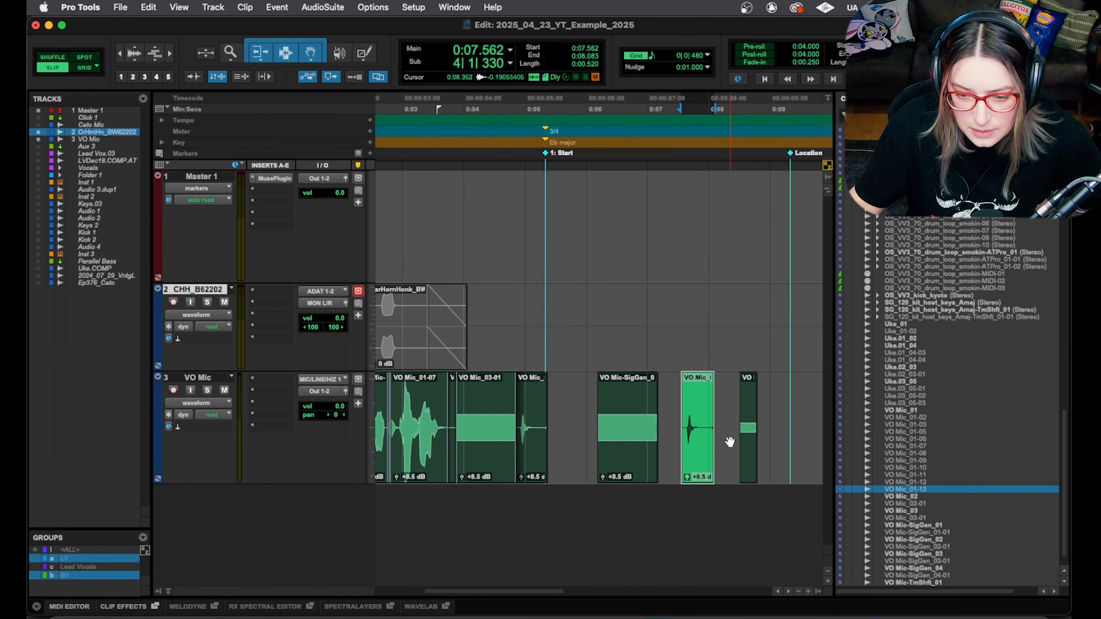
Step: Copy the VO Mic_01-09 clip from the start of the VO Mic track and paste it at 0:08.083, directly after the short pasted clip
scroll(486, 440, left, 5)
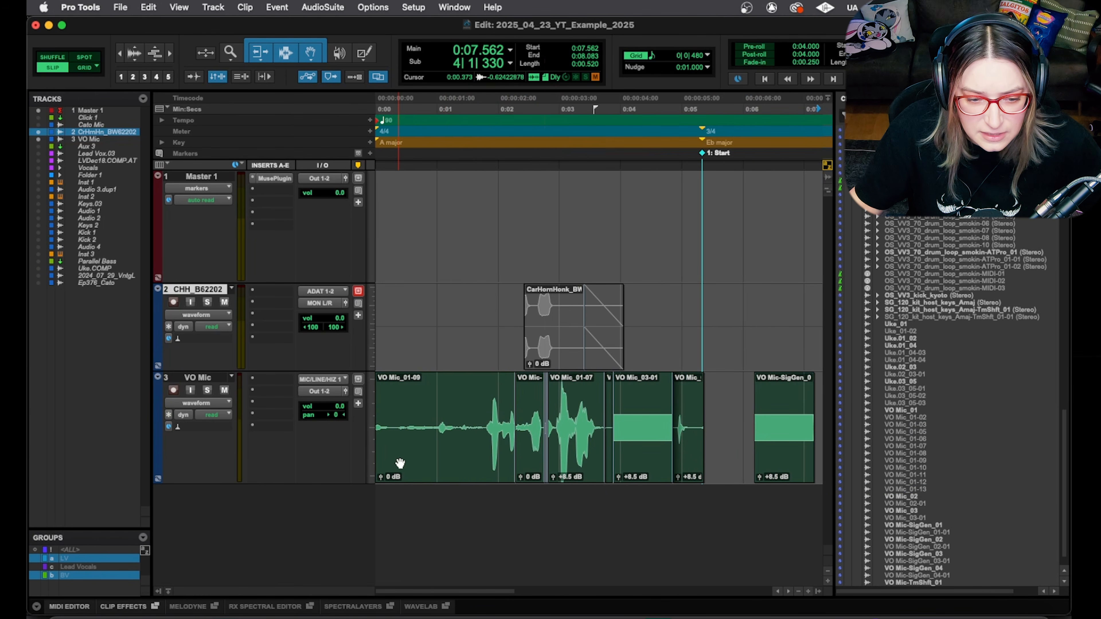
click(398, 462)
key(super+c)
scroll(399, 463, right, 10)
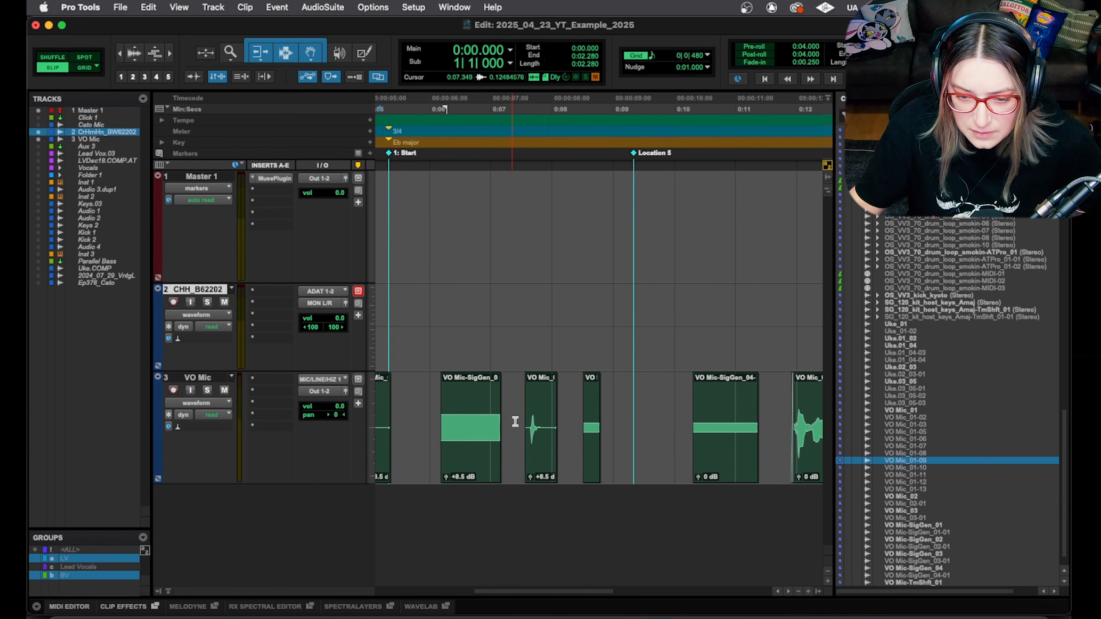
scroll(613, 423, left, 1)
scroll(613, 423, left, 5)
click(661, 419)
click(686, 422)
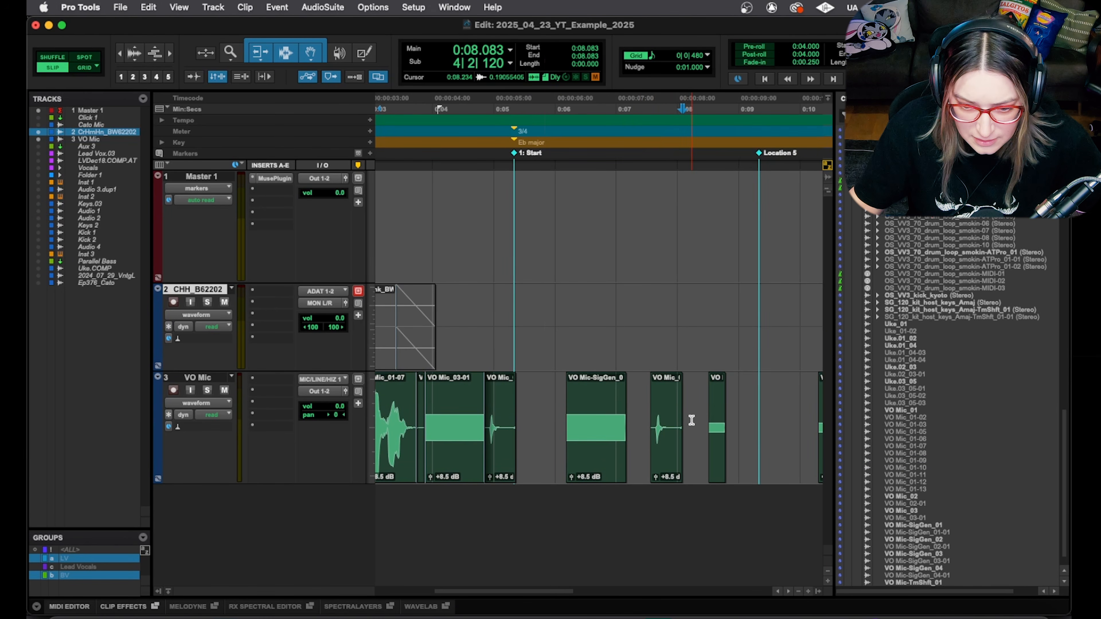
key(super+v)
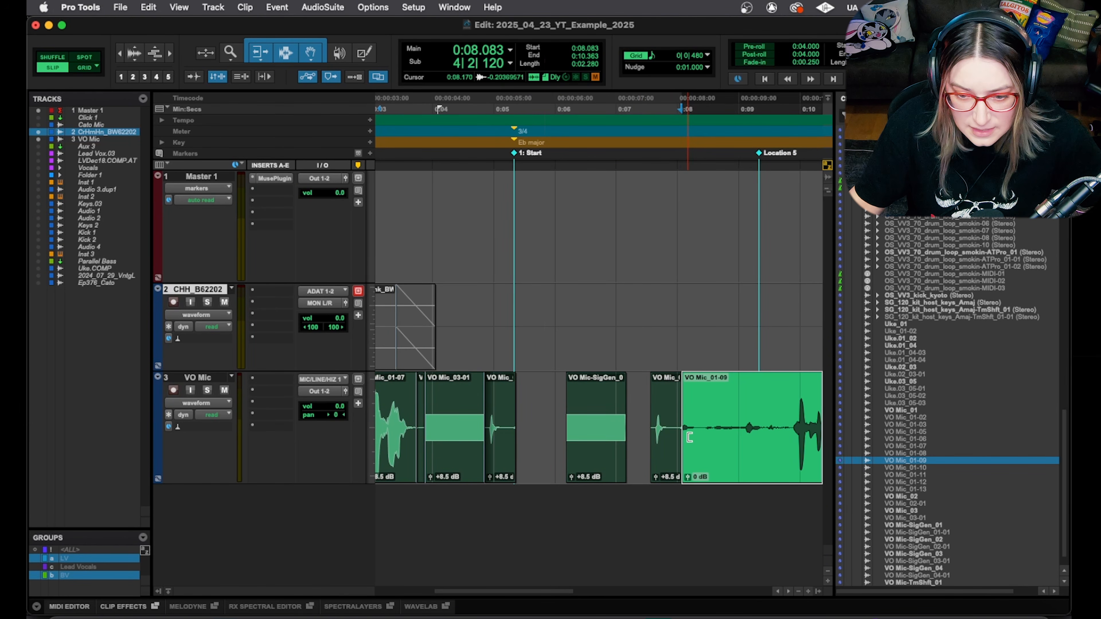
Step: Create a crossfade between the short VO Mic clip and the adjoining pasted clip, from about 0:07.990, using Adjust Bounds to end it at 0:08.083
key(super+bracketright)
key(super+bracketright)
key(super+bracketright)
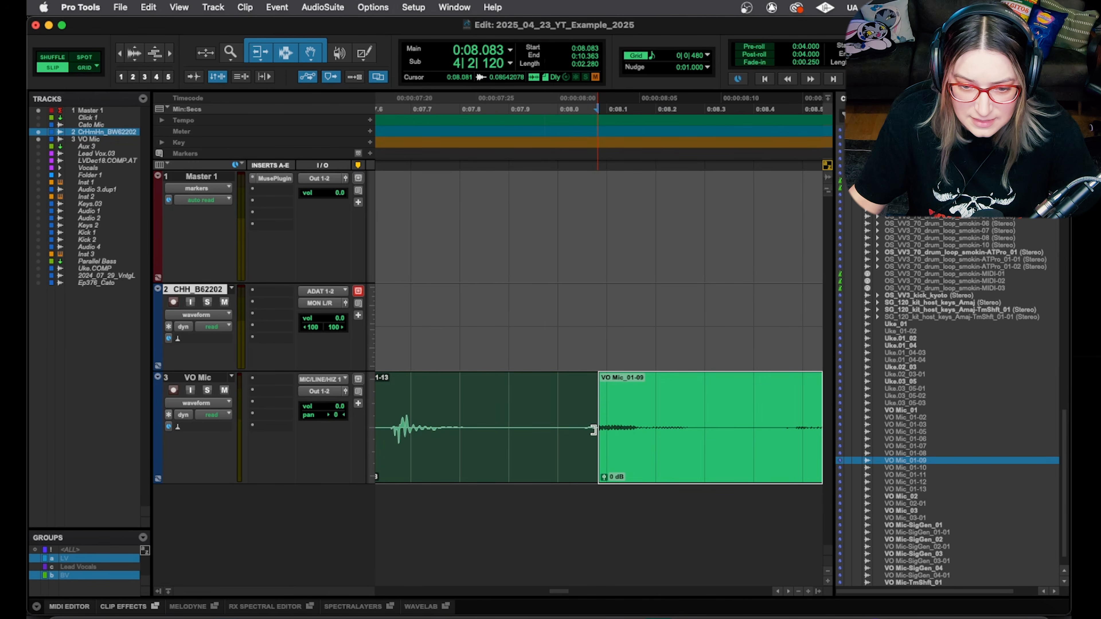
drag(597, 480, 651, 466)
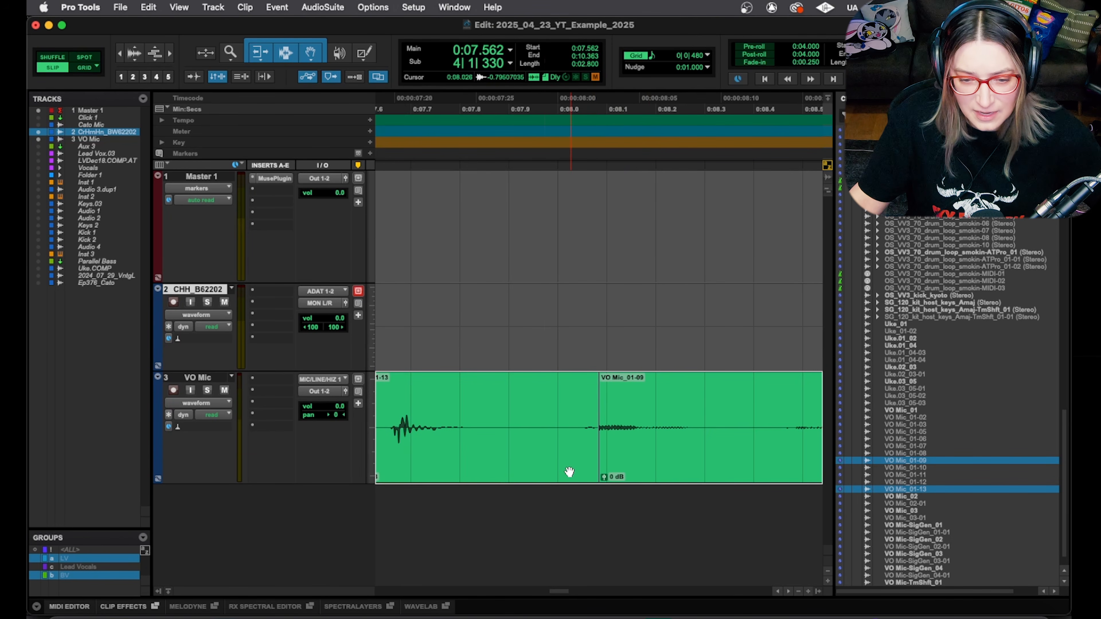
click(641, 433)
click(663, 464)
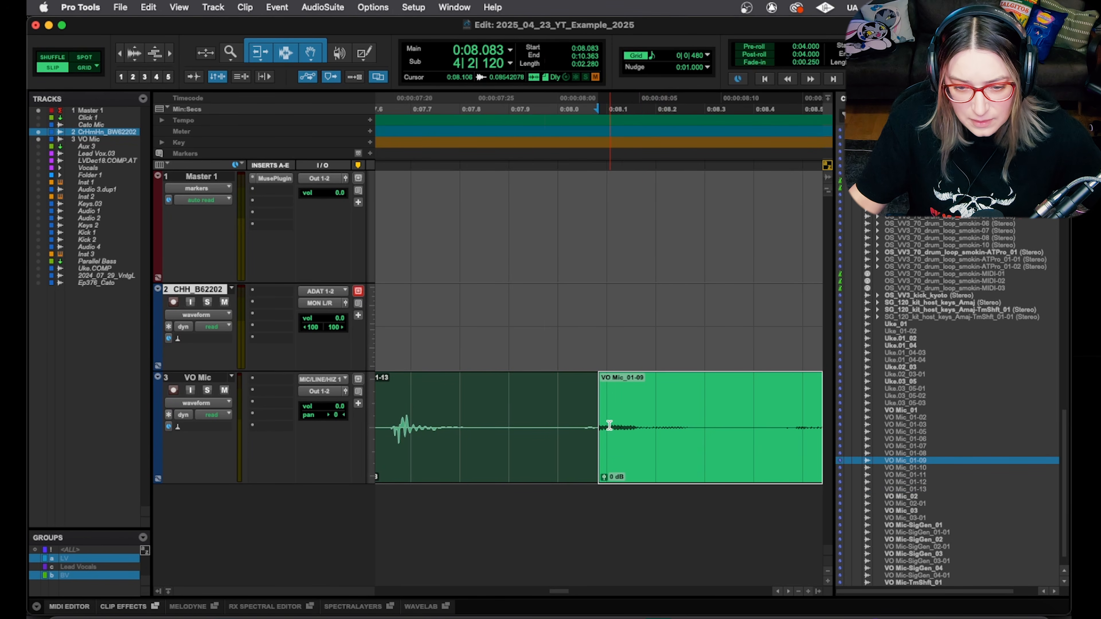
drag(603, 430, 753, 423)
drag(777, 460, 557, 476)
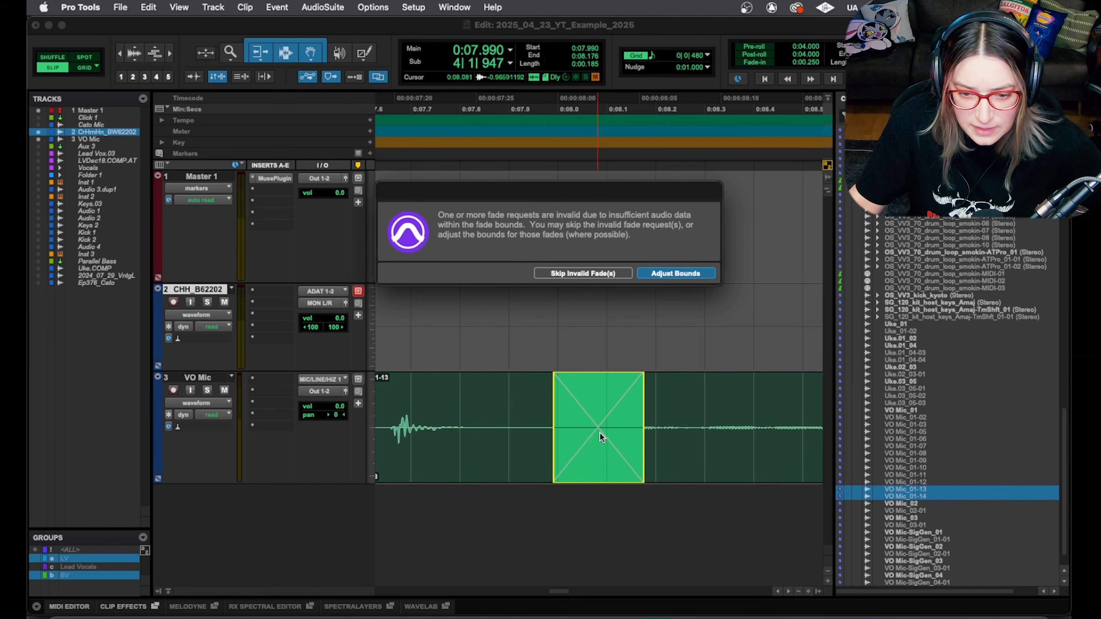
click(670, 275)
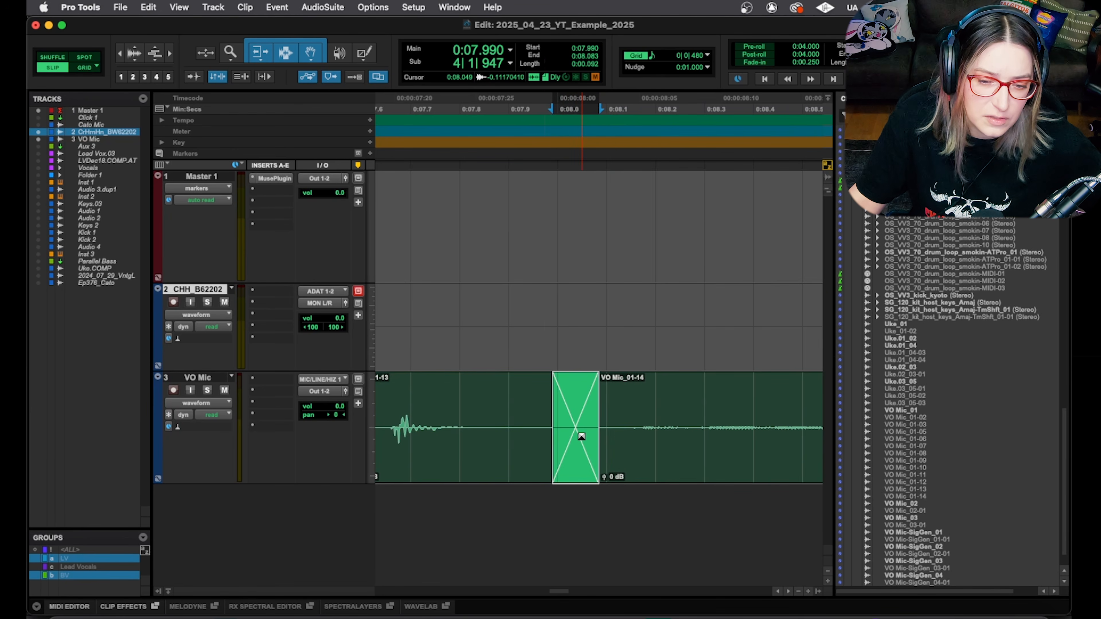
Step: Enable Send Pans Default to Follow Main Pan in the Mixing preferences and apply the change
click(413, 7)
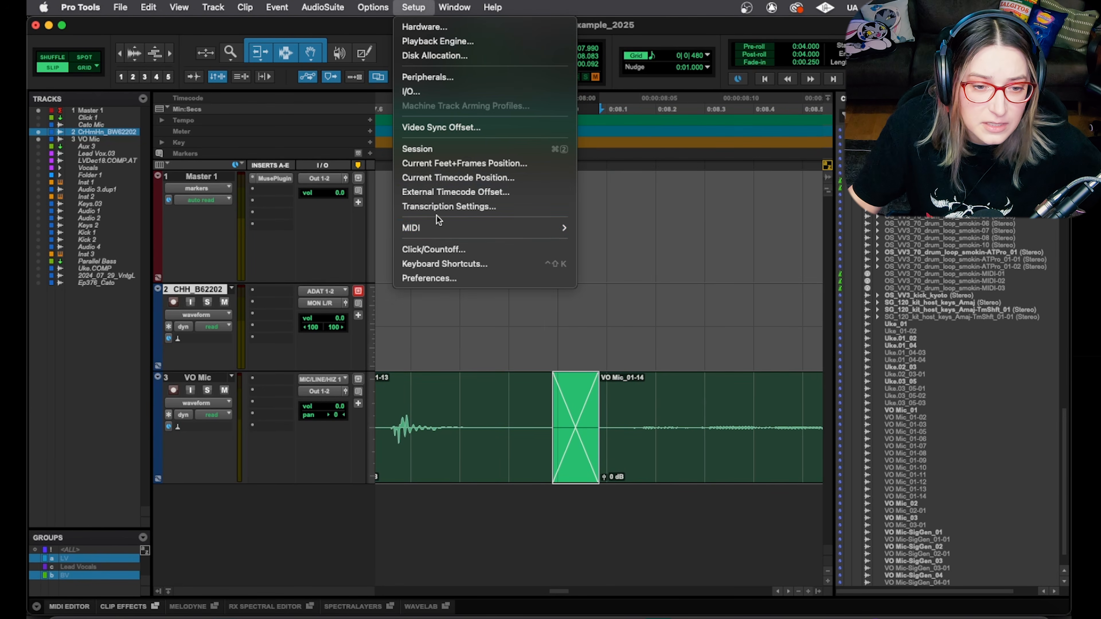
click(429, 278)
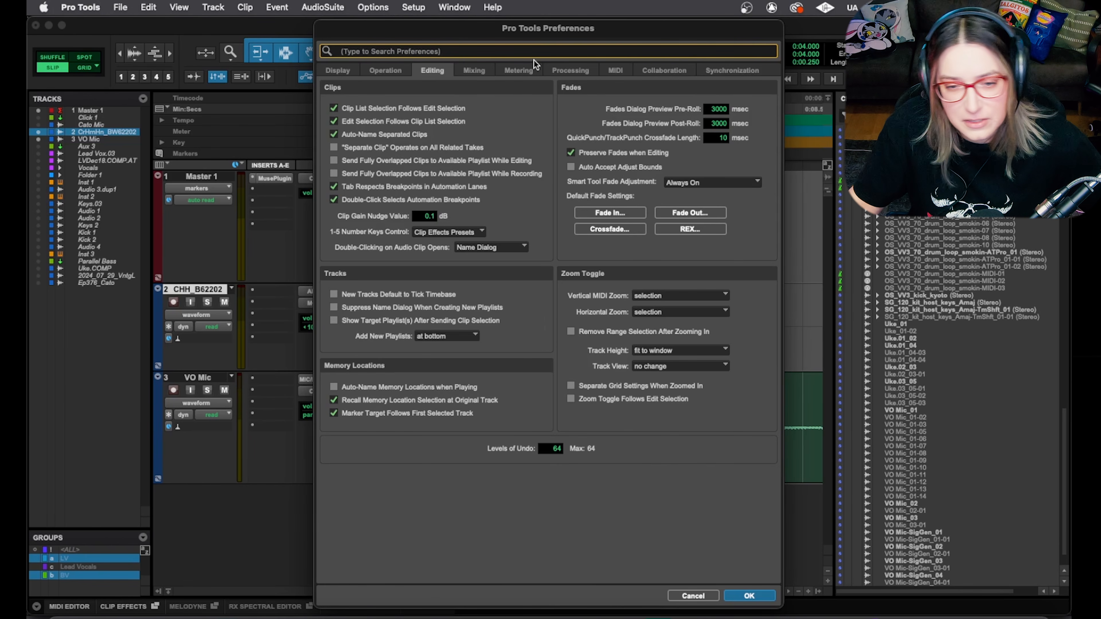
click(471, 70)
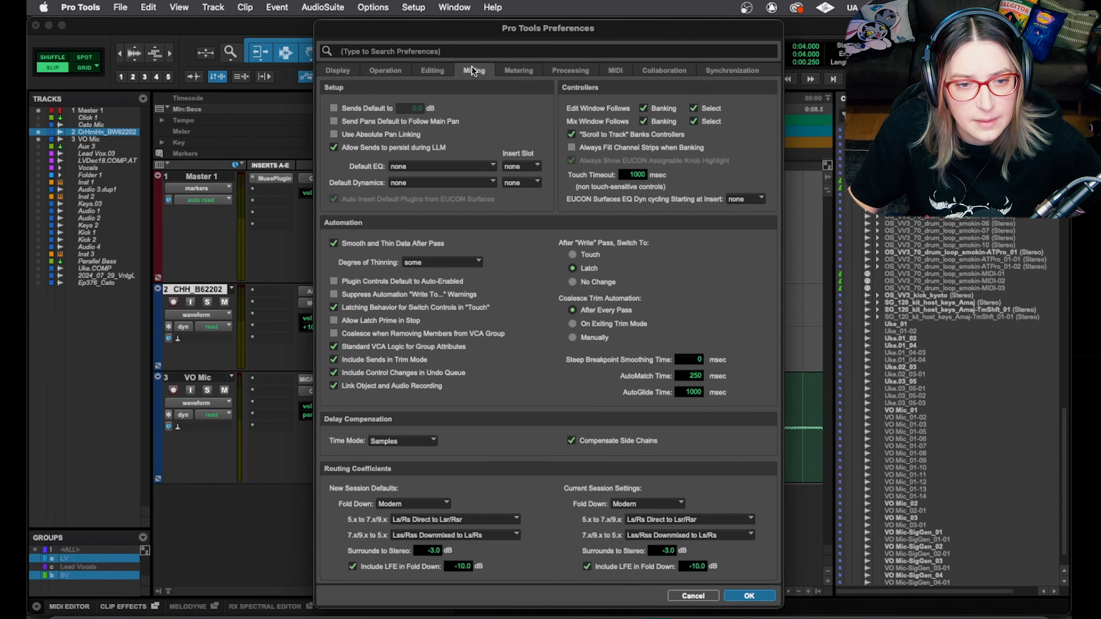
click(447, 121)
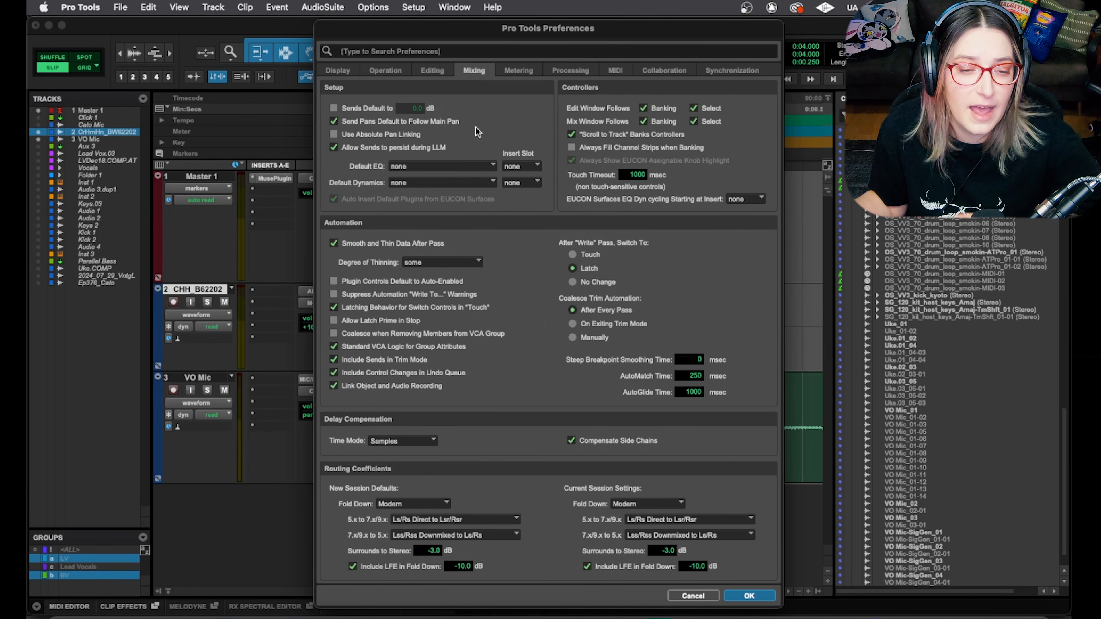
click(749, 595)
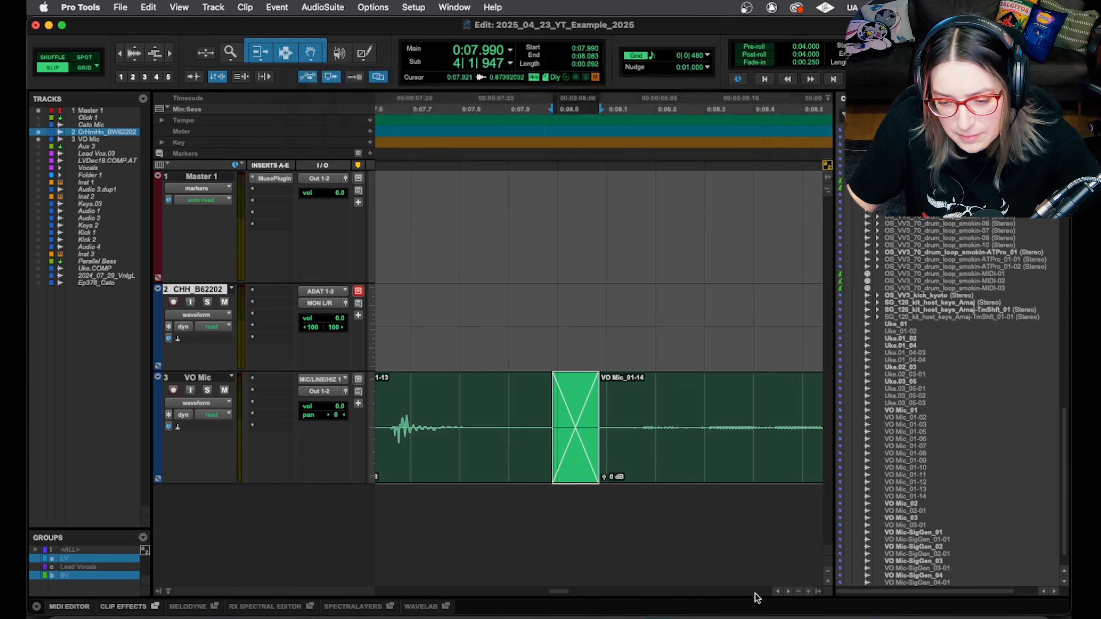
Step: Show the Sends A-E column in the Edit window and assign send a of the CHH_B62202 track to Bus 15-16
click(159, 165)
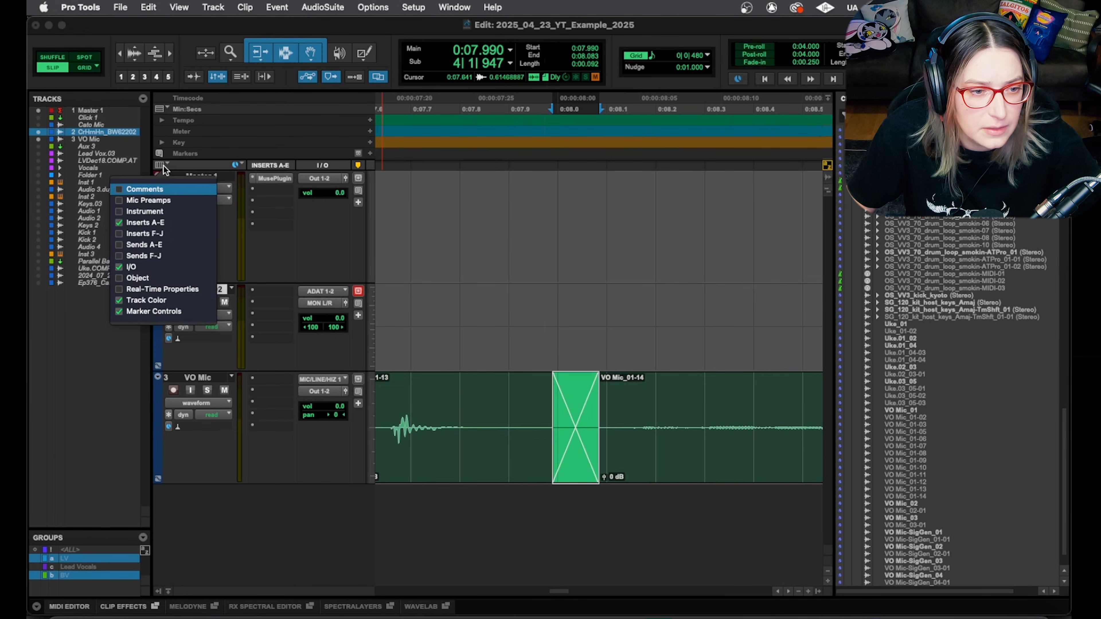
click(165, 245)
click(276, 208)
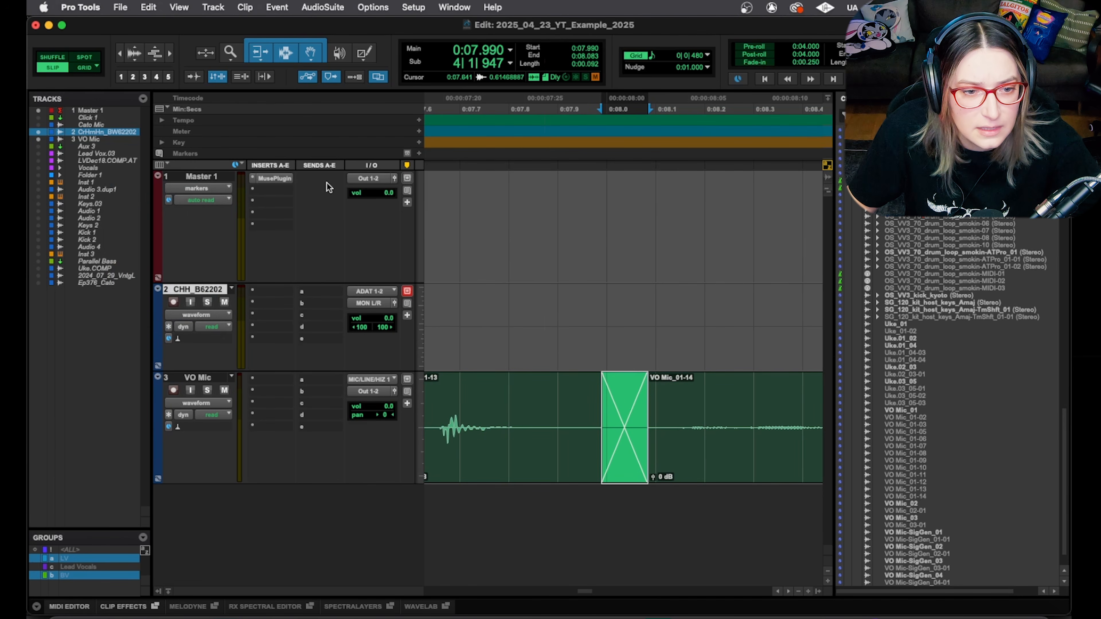
click(311, 305)
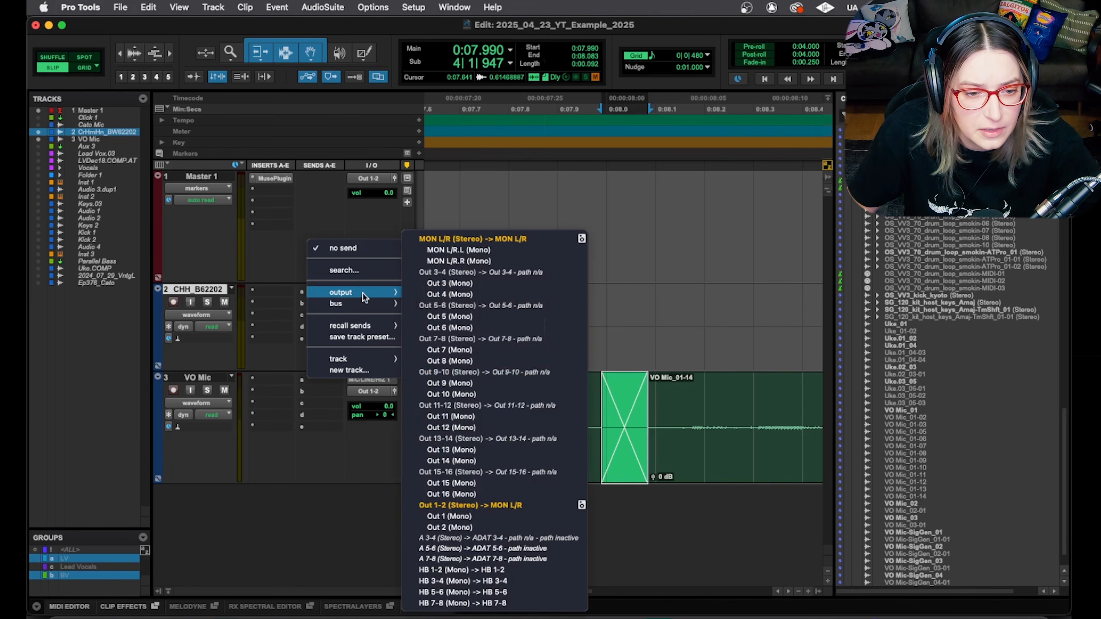
mouse_move(390, 303)
click(445, 288)
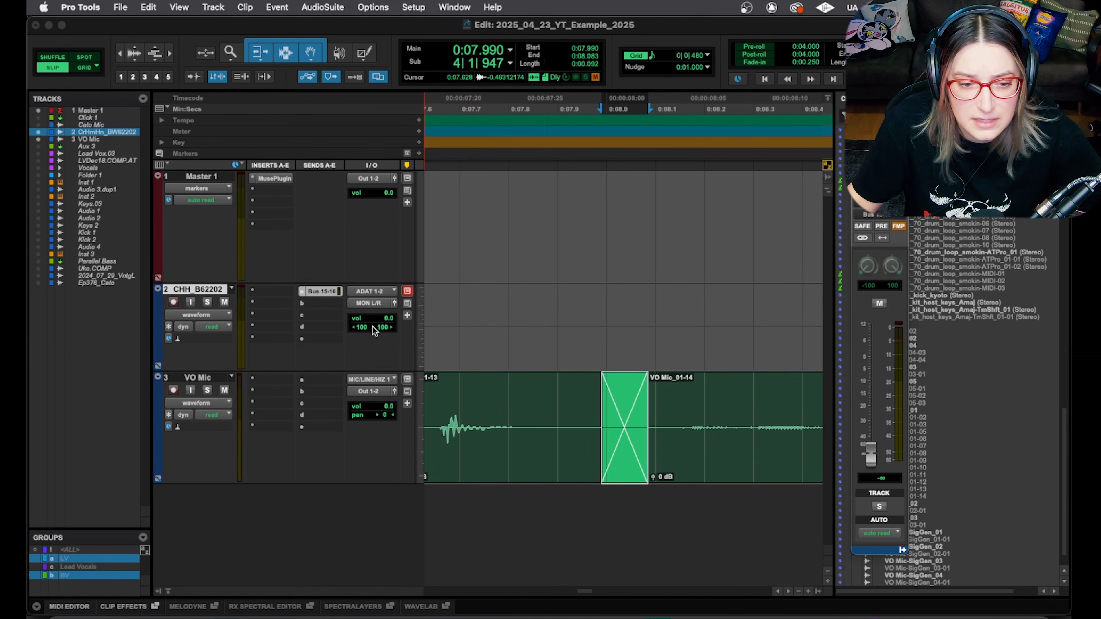
Step: Set the CHH_B62202 track's left pan to 0 and its right pan to 76
drag(359, 327, 378, 329)
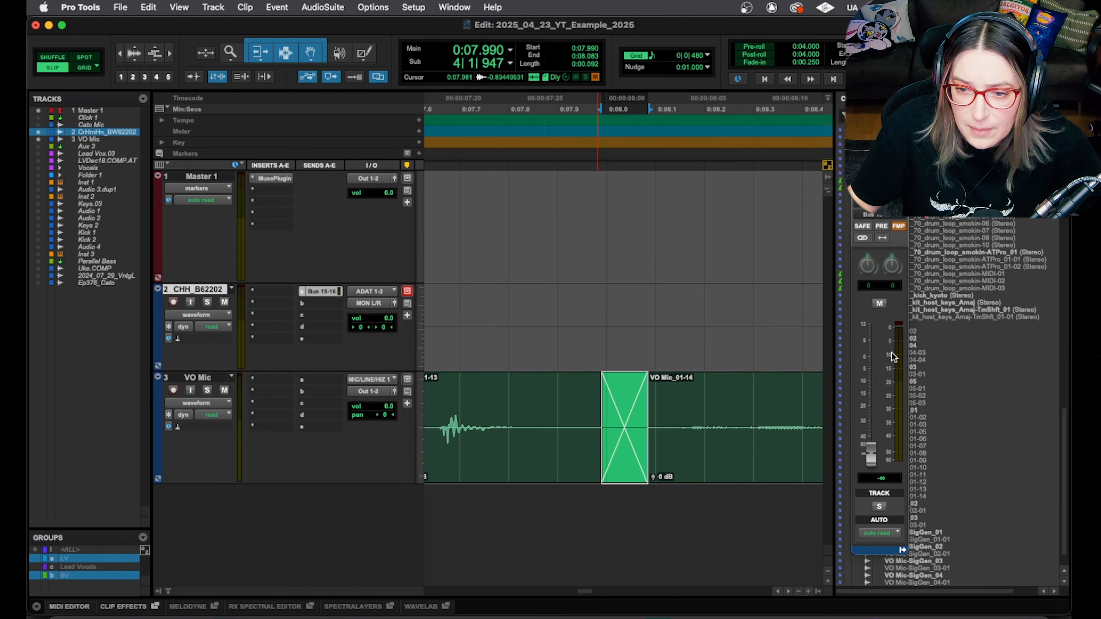
drag(384, 327, 409, 325)
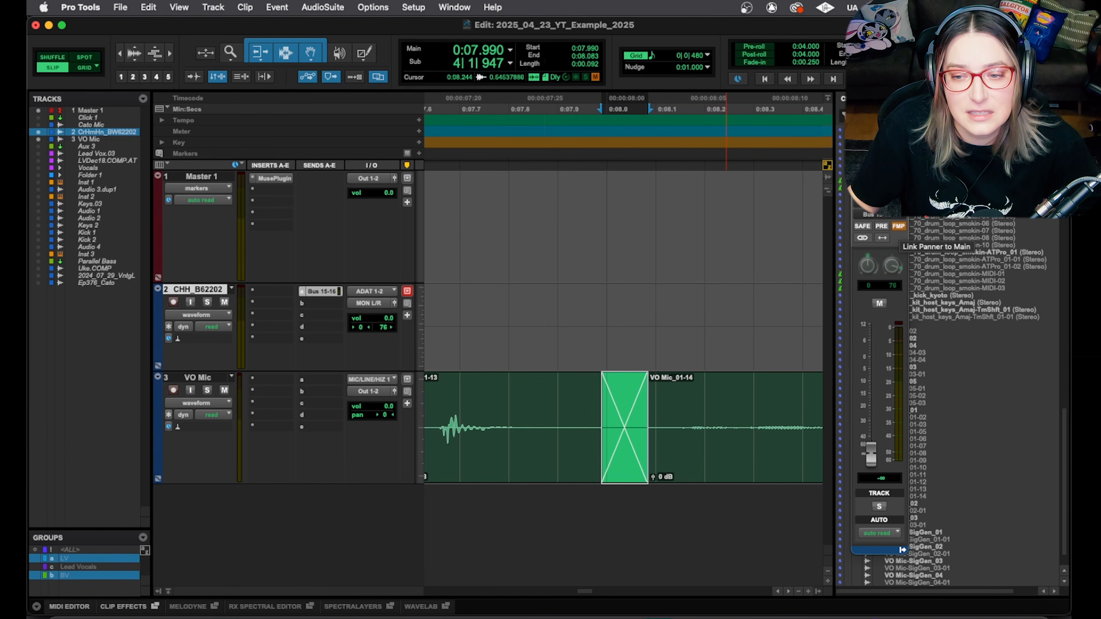
click(413, 7)
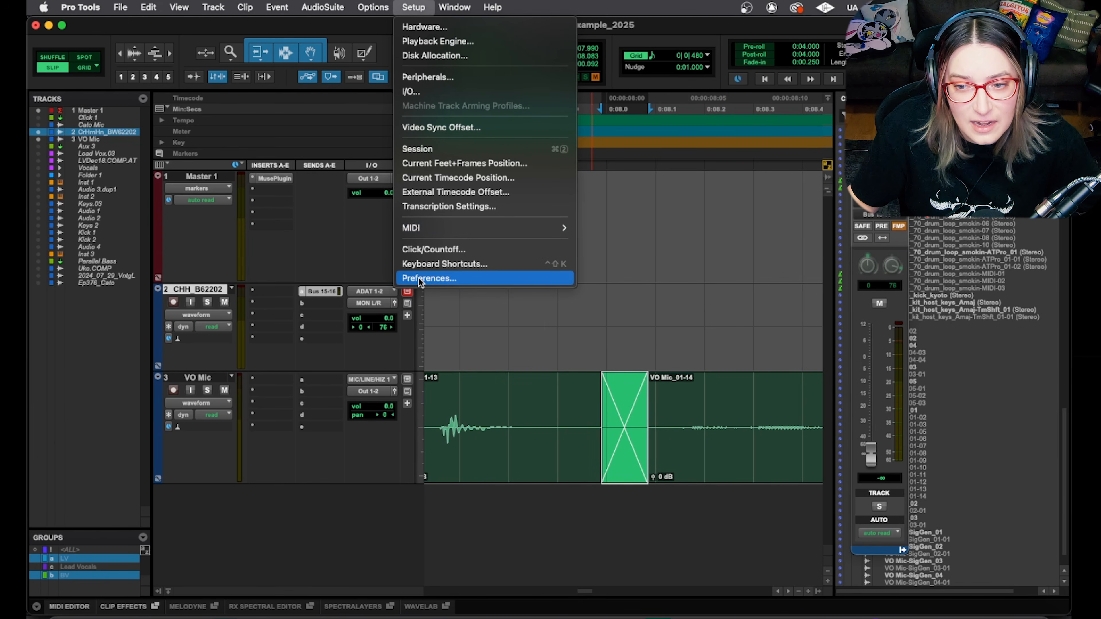
click(661, 274)
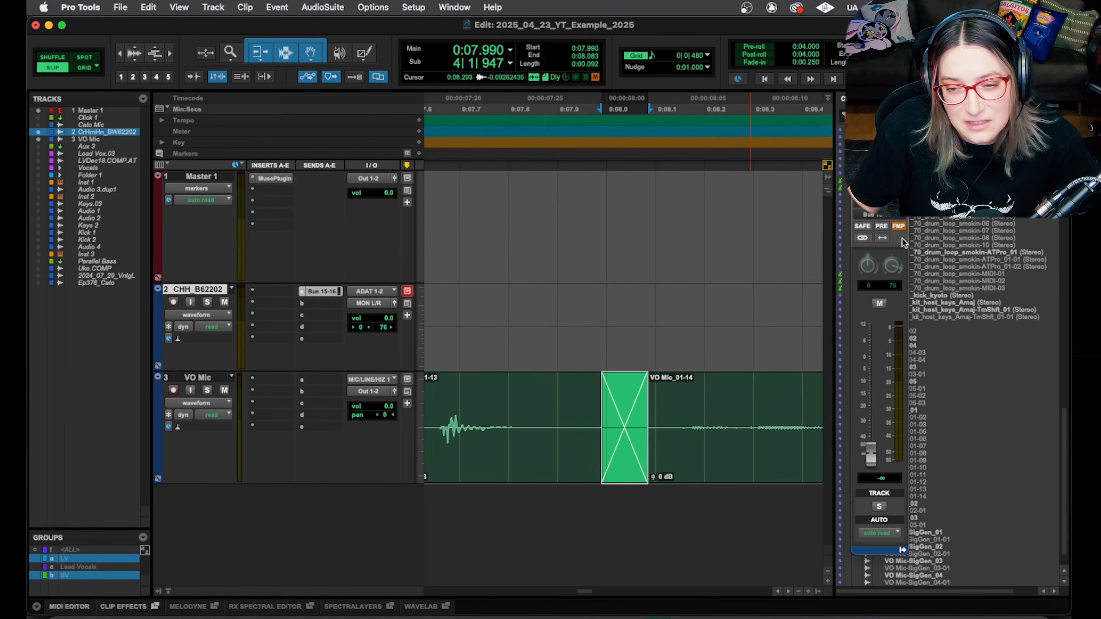
Step: Turn Follow Main Pan off and back on for the Bus 15-16 send, and close its send window
click(901, 228)
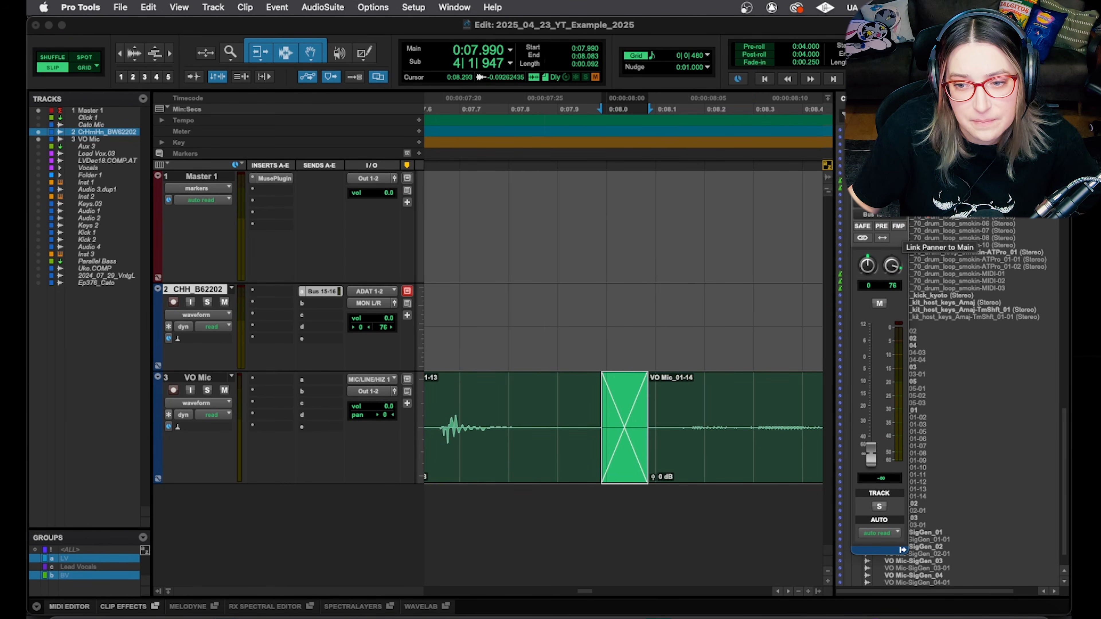
click(898, 226)
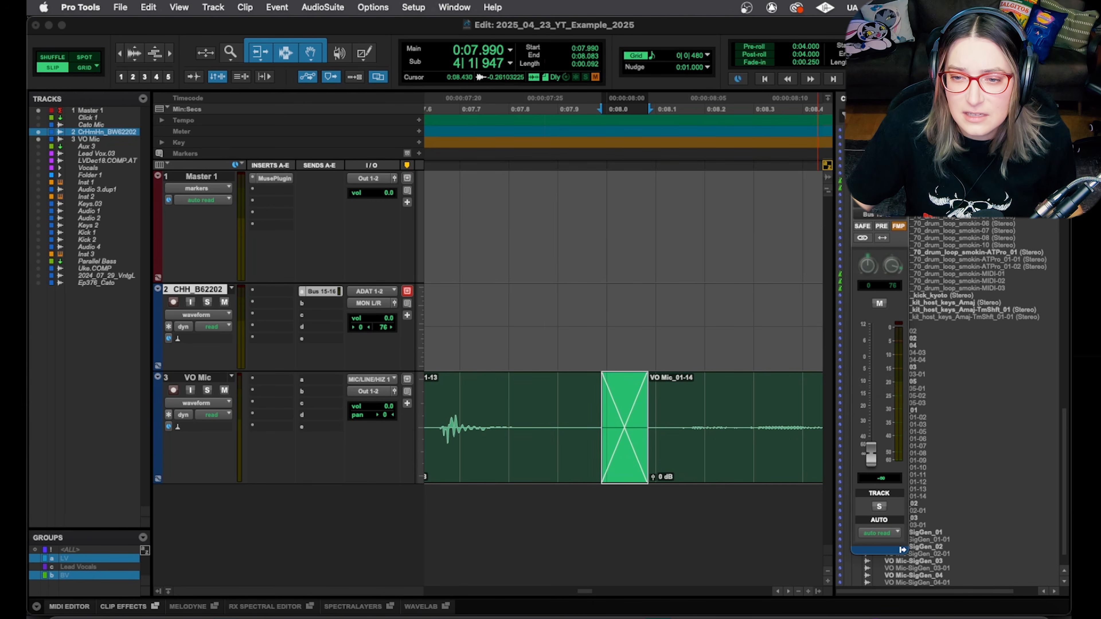
key(super+w)
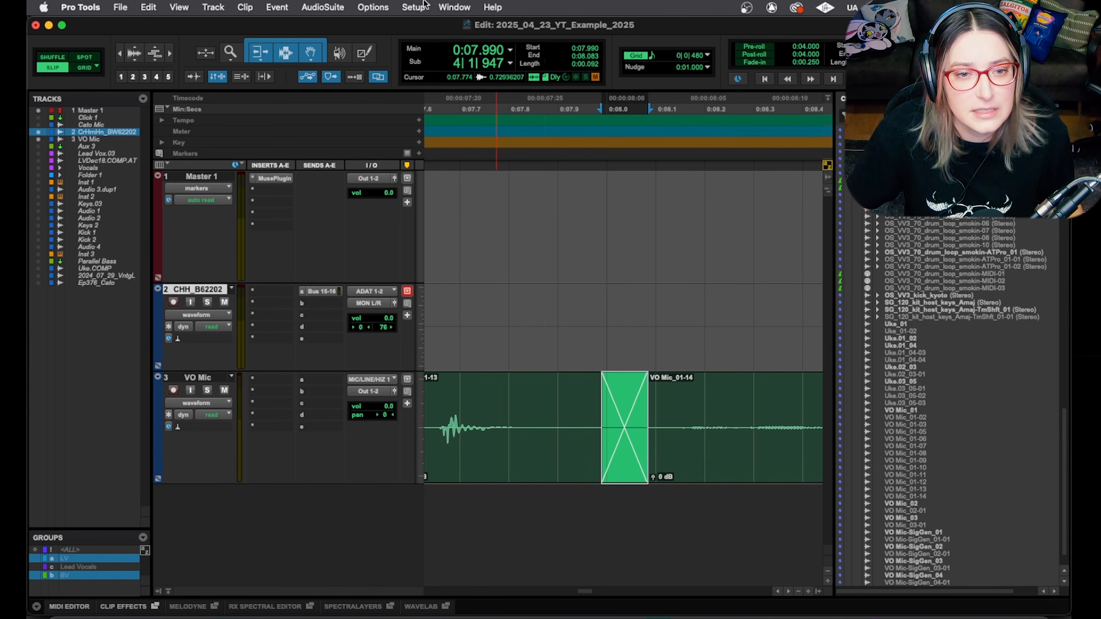
Step: Enable Sends Default to 0.0 dB in the Mixing preferences and apply the change
click(415, 7)
click(442, 279)
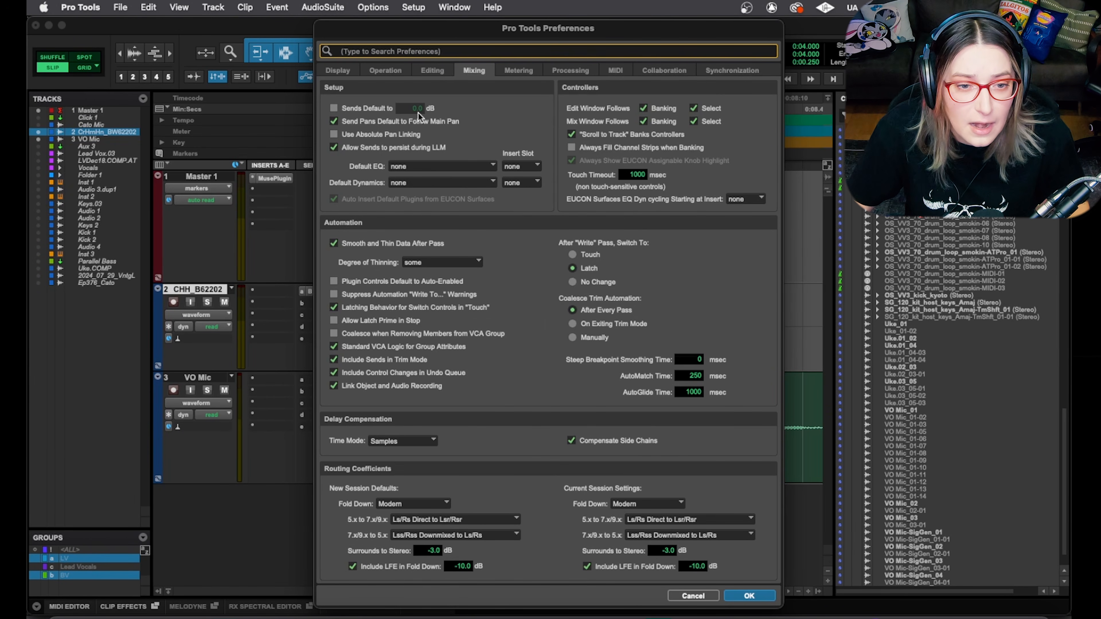
click(356, 109)
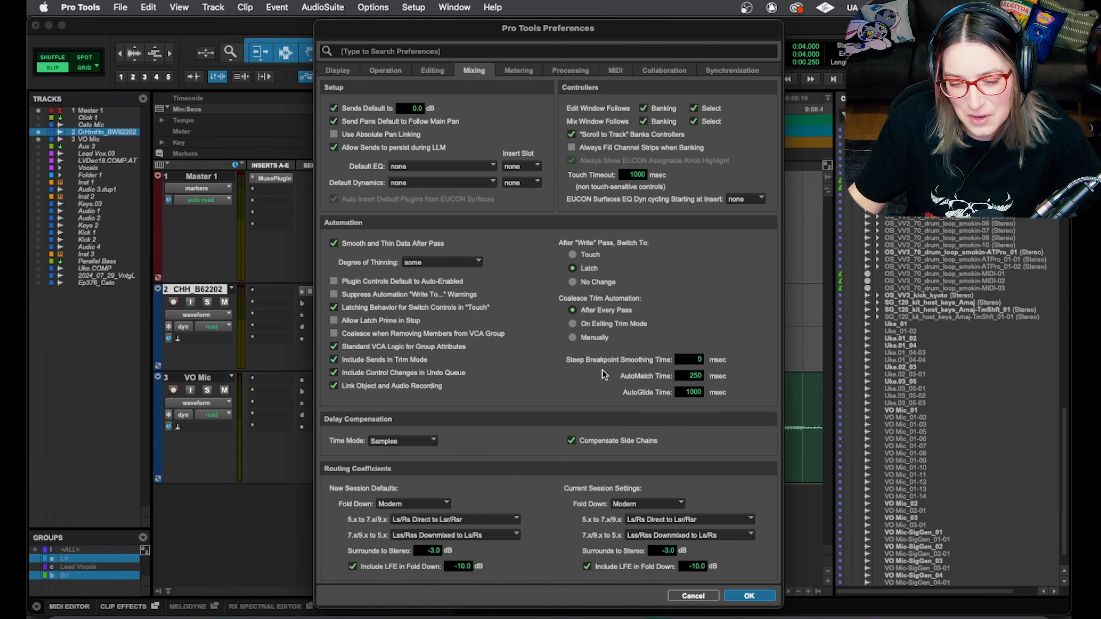
click(751, 597)
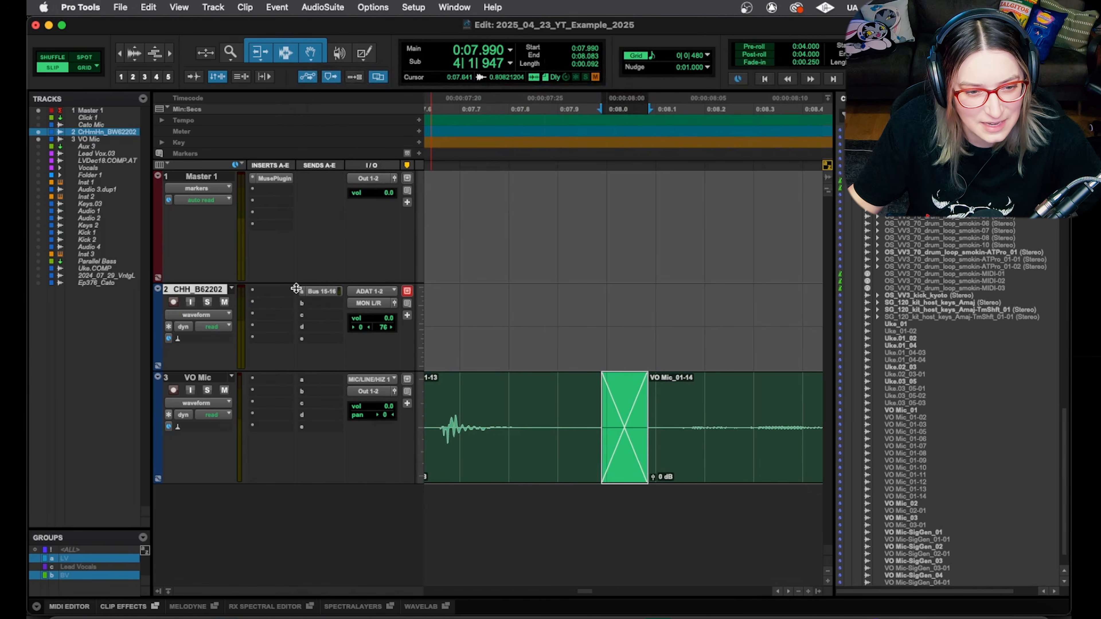
Step: Set the CHH_B62202 track's Bus 15-16 send level to 0.0 dB and switch the send to pre-fader
click(320, 294)
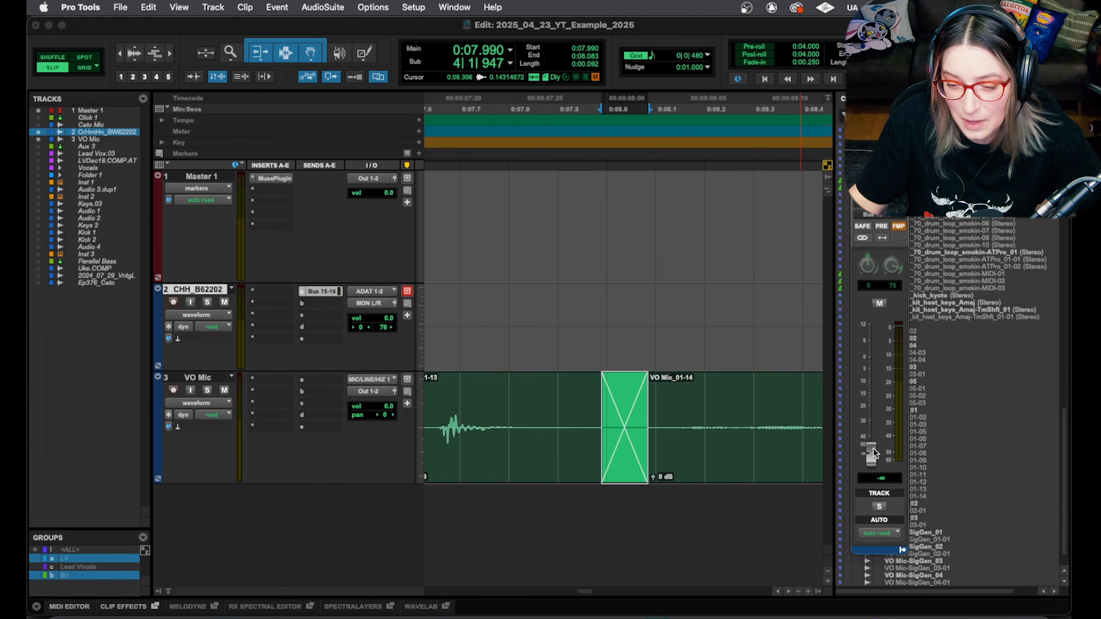
alt+click(869, 448)
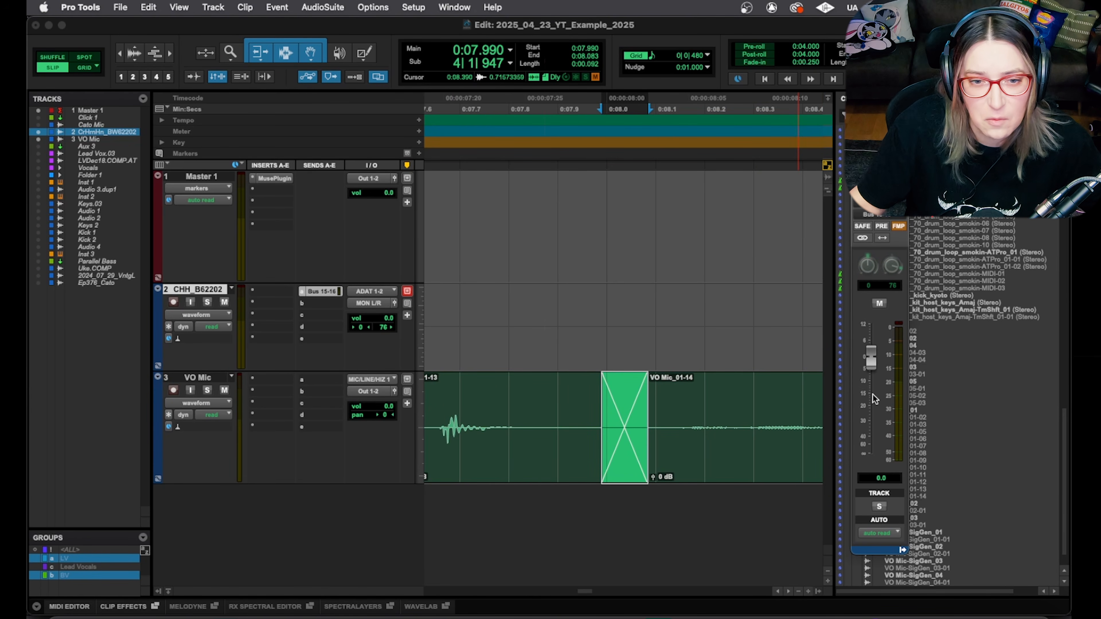
click(409, 7)
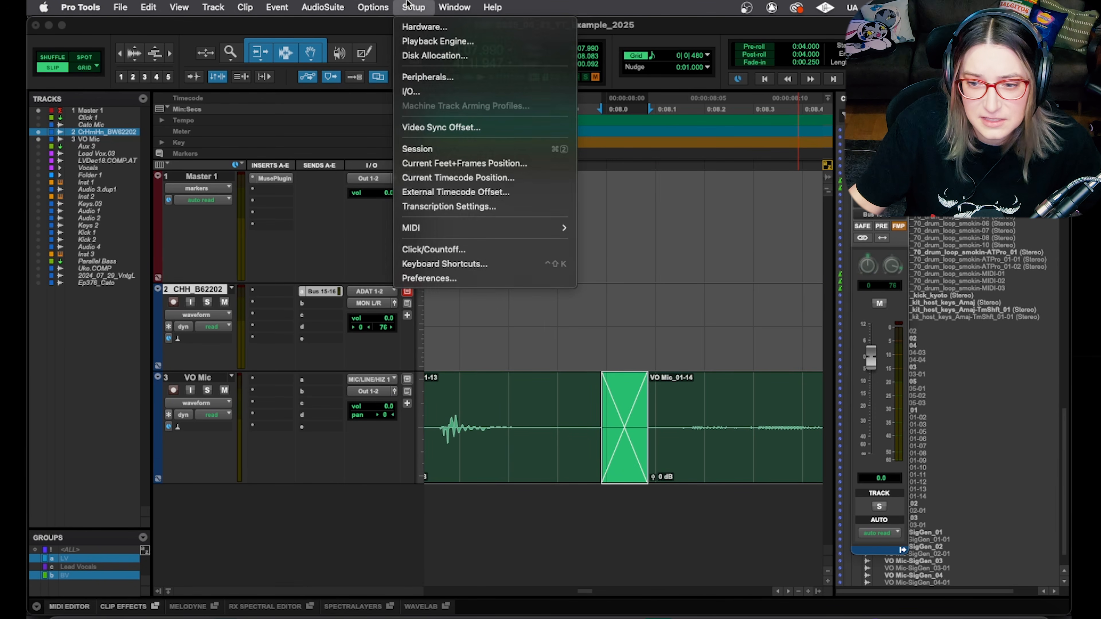
click(408, 6)
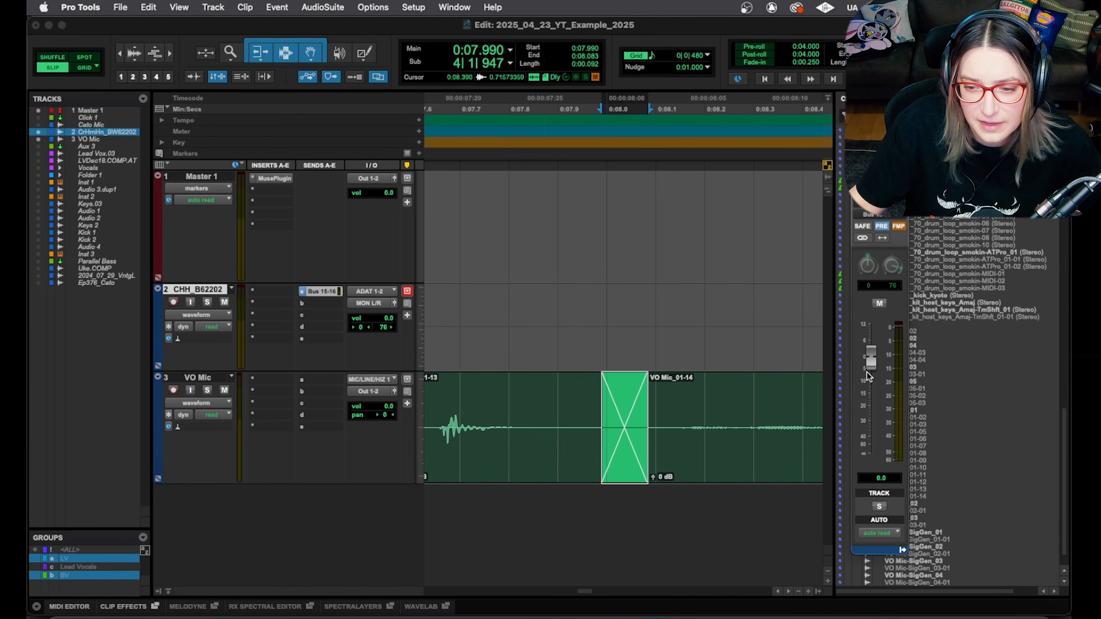
Step: Turn off the Sends Default to option in the Mixing preferences, check the Degree of Thinning choices and apply the change
click(408, 6)
click(433, 278)
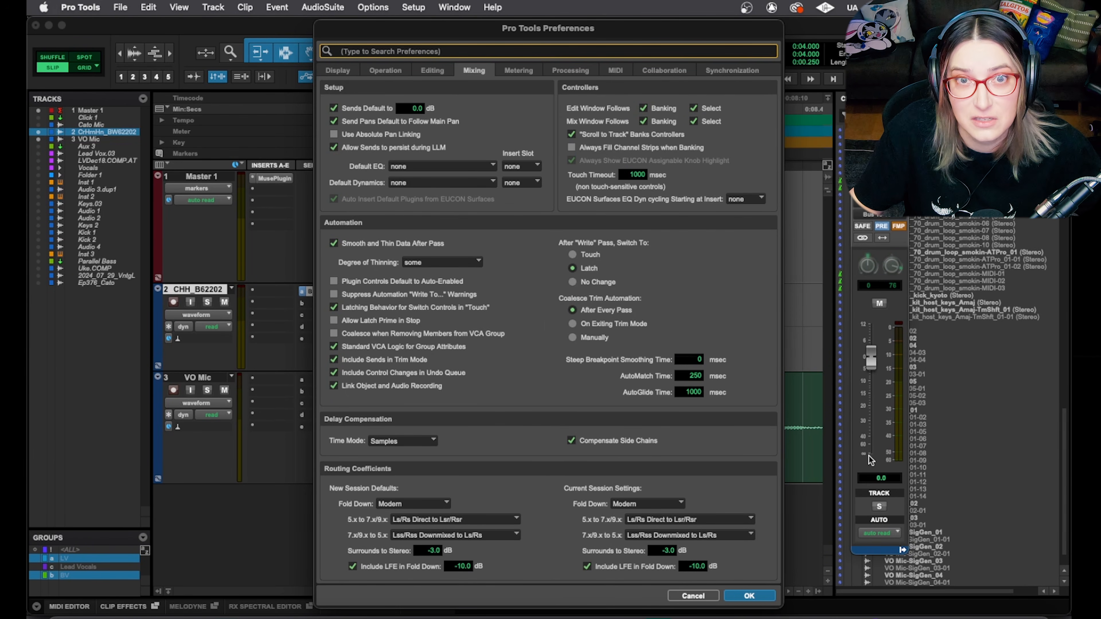
click(361, 107)
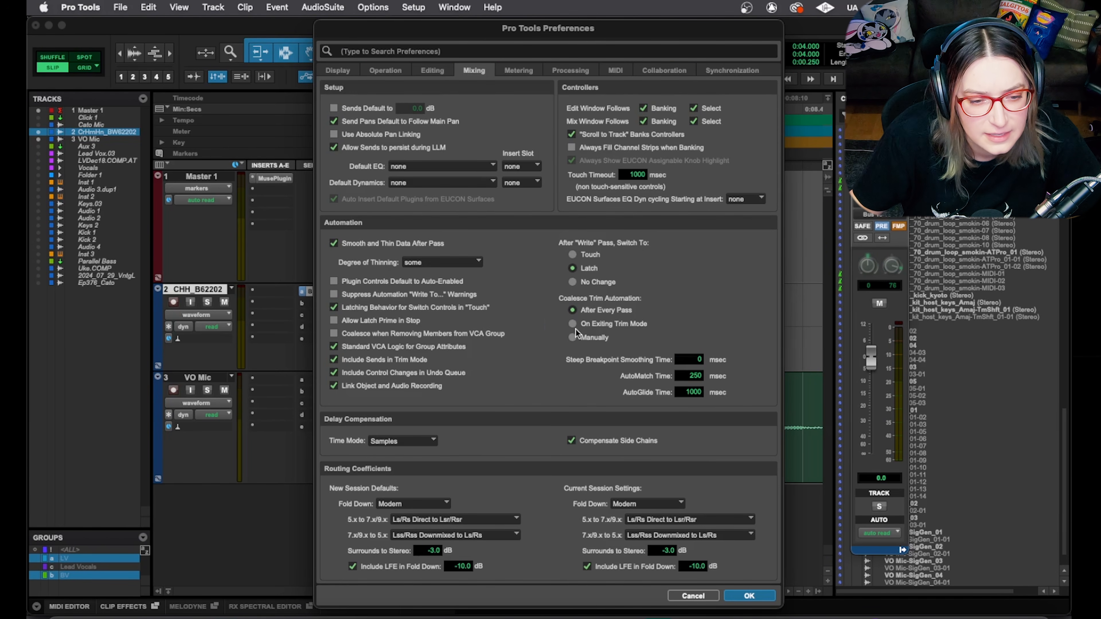
click(417, 263)
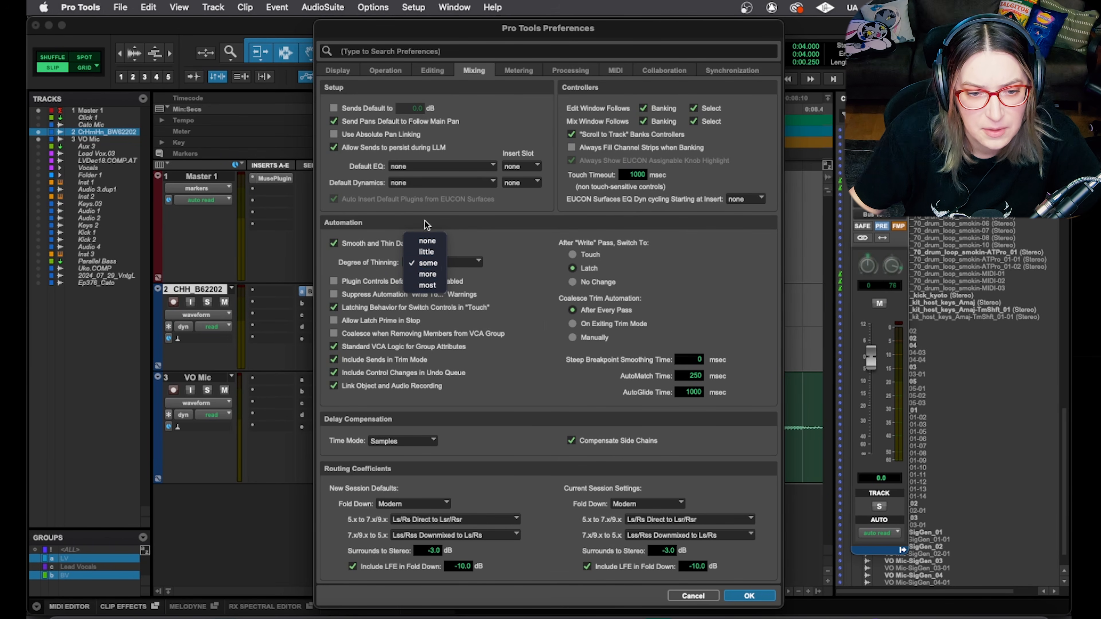
click(382, 254)
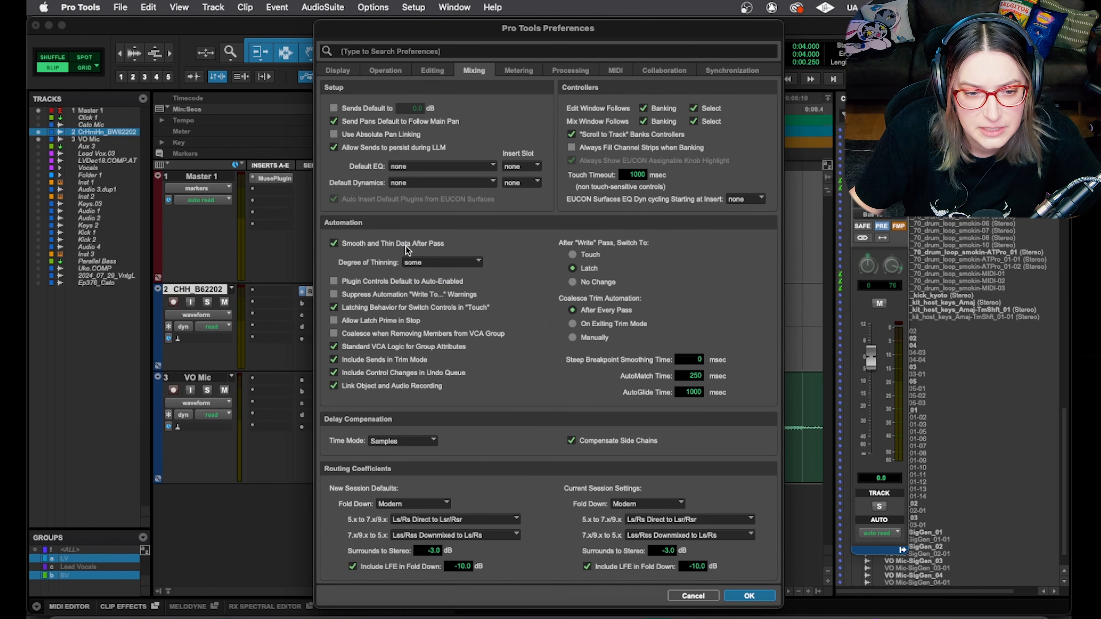
click(427, 265)
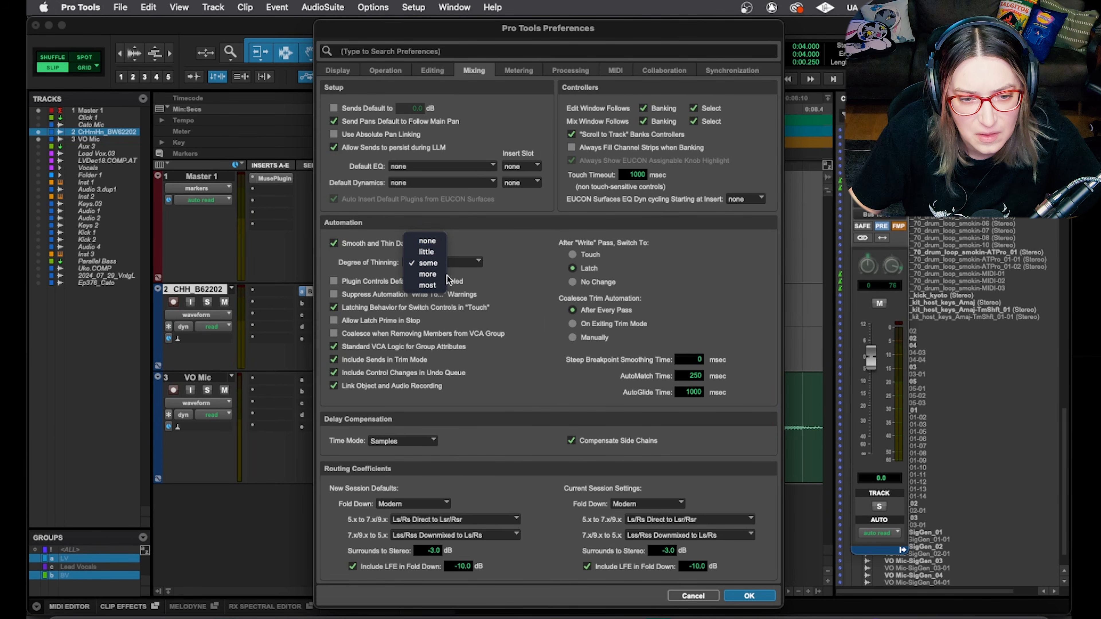
click(754, 577)
click(756, 596)
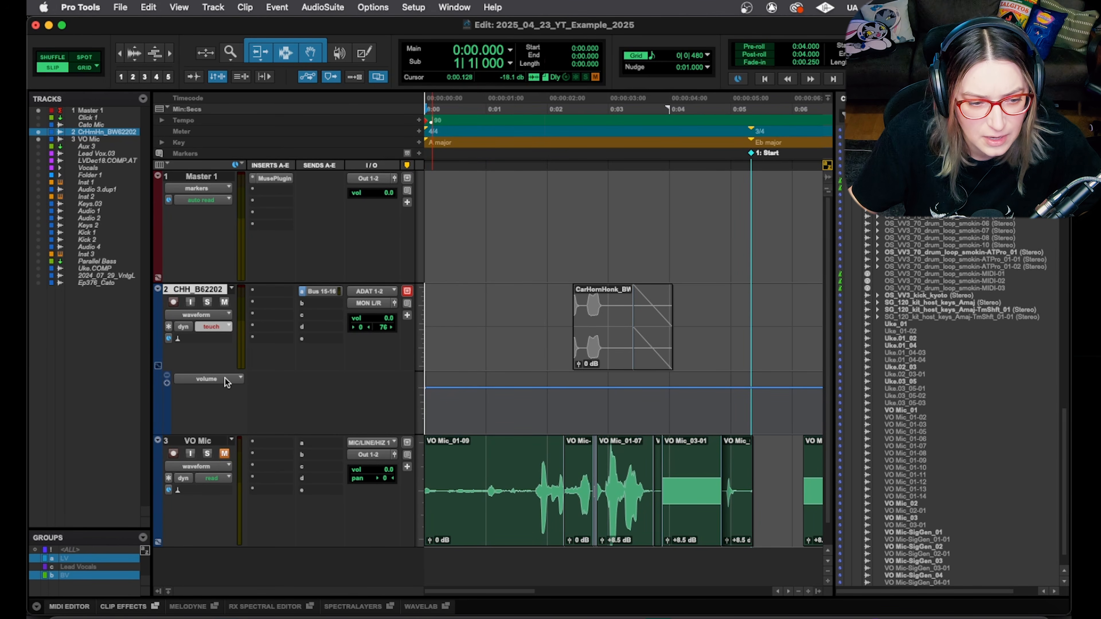
Step: Record a touch-mode volume automation pass on the CHH_B62202 track from the session start, moving the volume down and up during playback
mouse_move(389, 319)
mouse_down()
mouse_move(390, 340)
mouse_move(391, 323)
mouse_up()
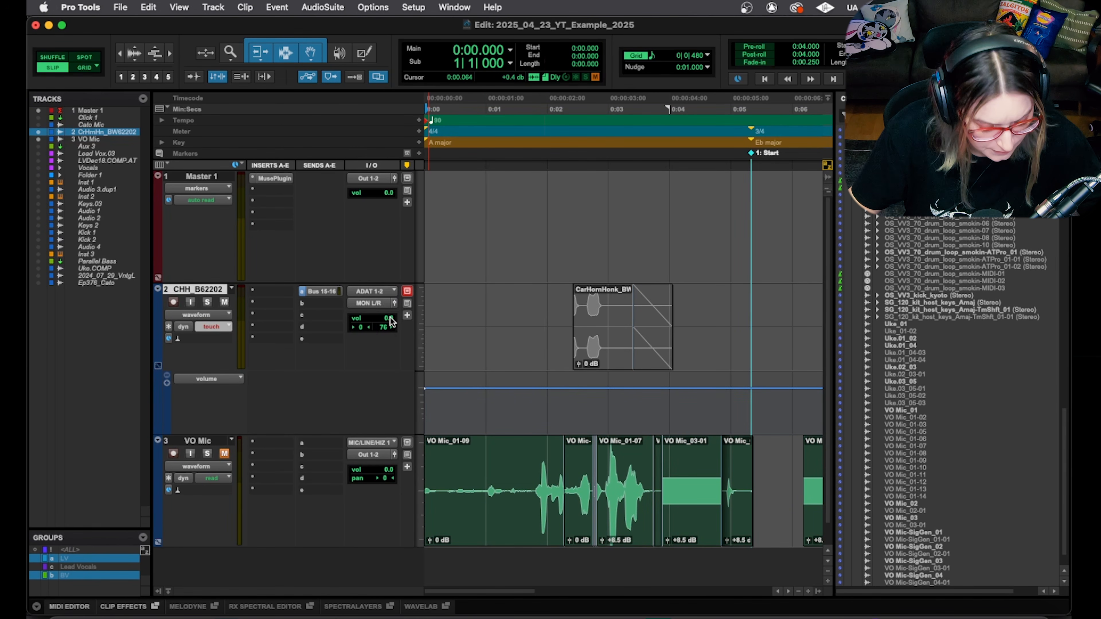
key(space)
mouse_move(390, 319)
mouse_down()
mouse_move(389, 345)
mouse_move(399, 330)
mouse_up()
mouse_move(396, 345)
mouse_down()
mouse_move(412, 307)
mouse_move(409, 316)
mouse_up()
key(space)
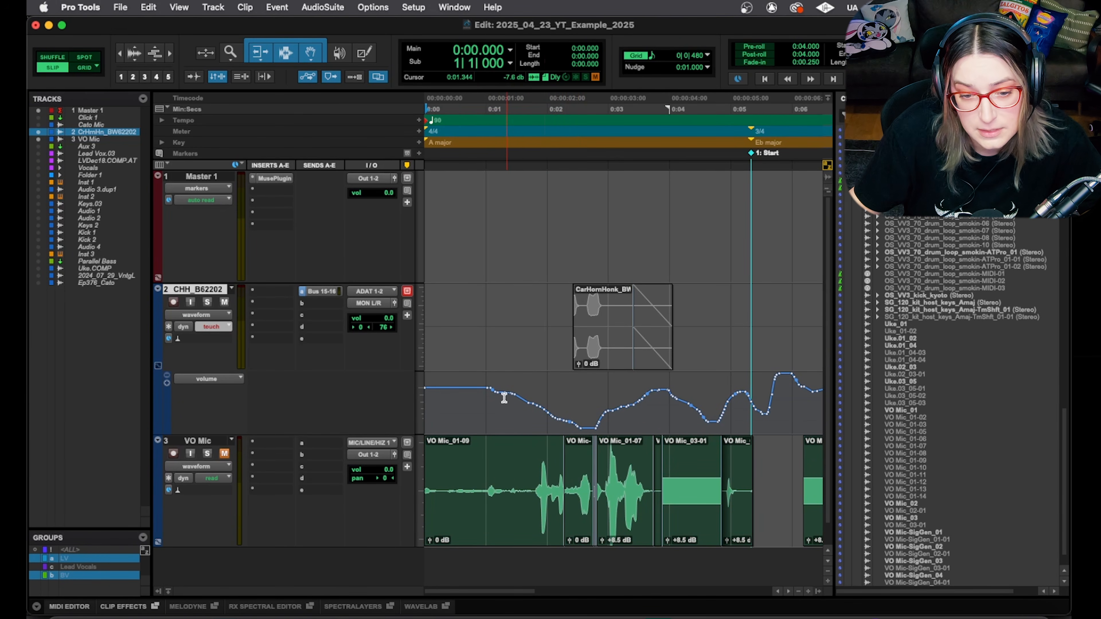
Step: Delete the CHH_B62202 volume breakpoints from about 1.3 to 2.2 seconds, and try deleting those from about 3 to 3.5 seconds
drag(502, 405, 561, 411)
key(Delete)
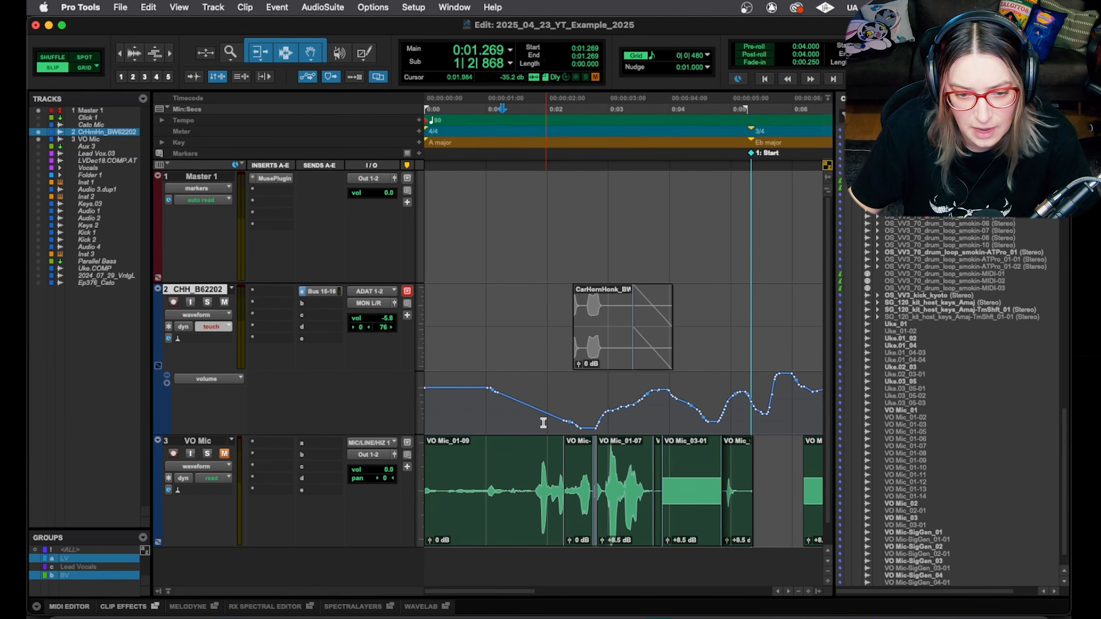
drag(608, 417, 637, 413)
key(Delete)
key(Delete)
click(645, 408)
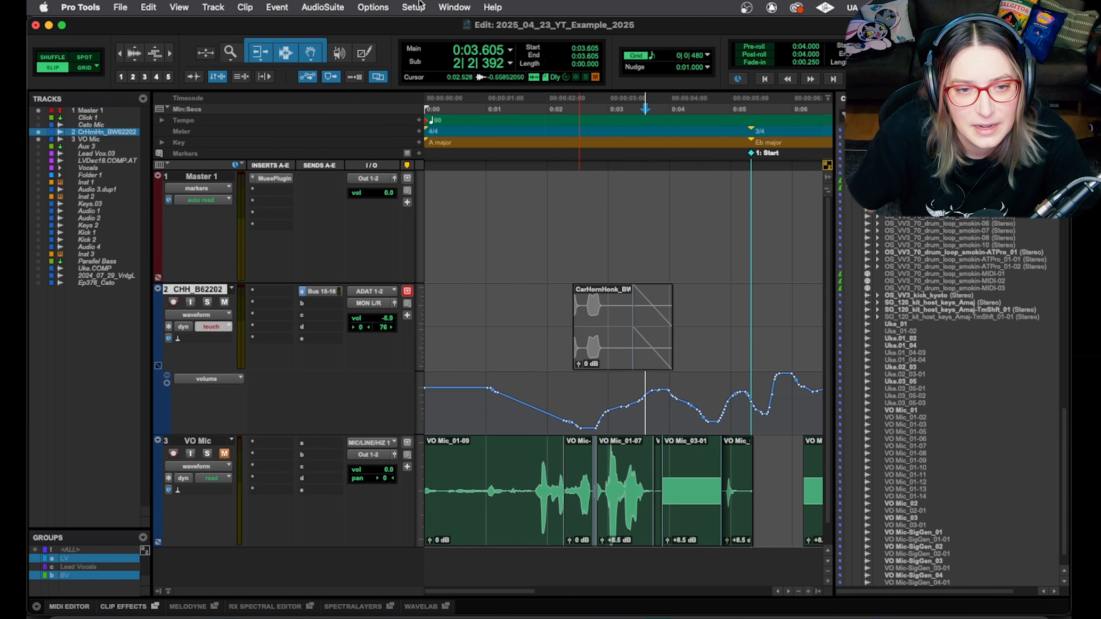
Step: Set the automation Degree of Thinning to most in the Mixing preferences and apply it
click(413, 7)
click(440, 280)
click(450, 263)
click(433, 286)
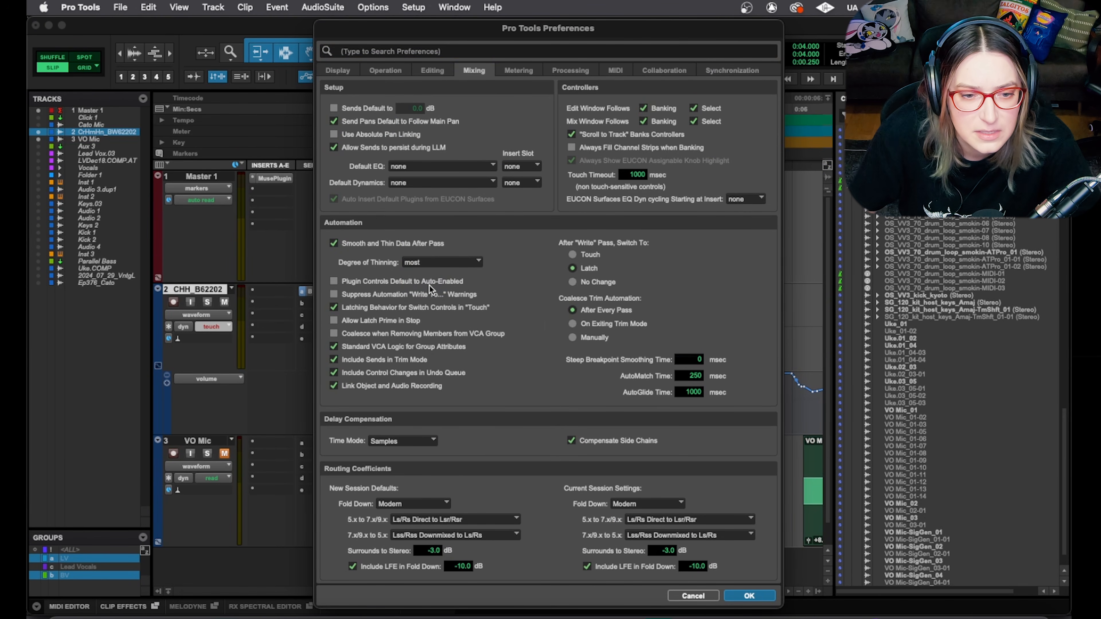
click(748, 596)
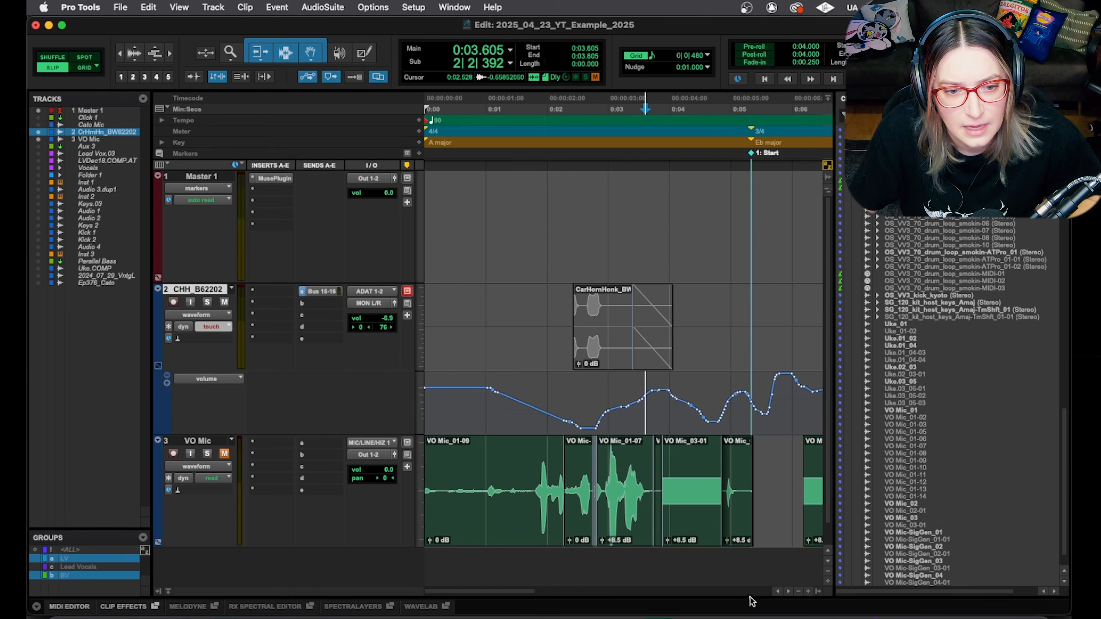
Step: Record another touch-mode volume automation pass on the CHH_B62202 track, starting at 0:06.858
scroll(731, 469, down, 2)
click(719, 369)
key(space)
mouse_move(384, 291)
mouse_down()
mouse_move(387, 318)
mouse_move(390, 291)
mouse_up()
key(space)
scroll(682, 384, right, 5)
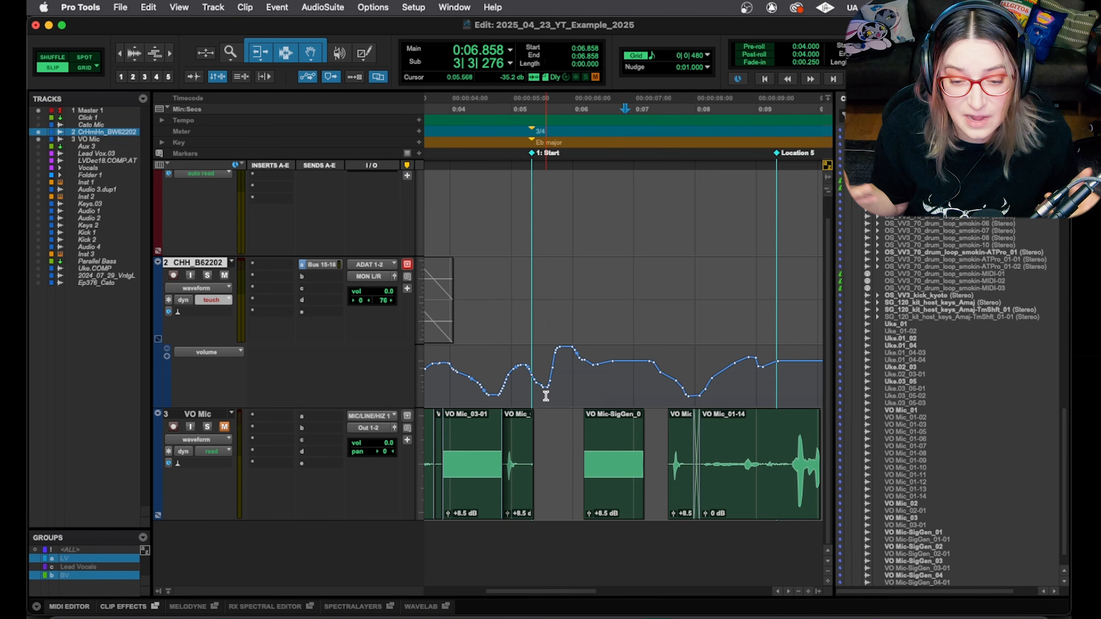
Step: Set the automation Degree of Thinning to some in the Mixing preferences and apply it
click(413, 6)
click(435, 271)
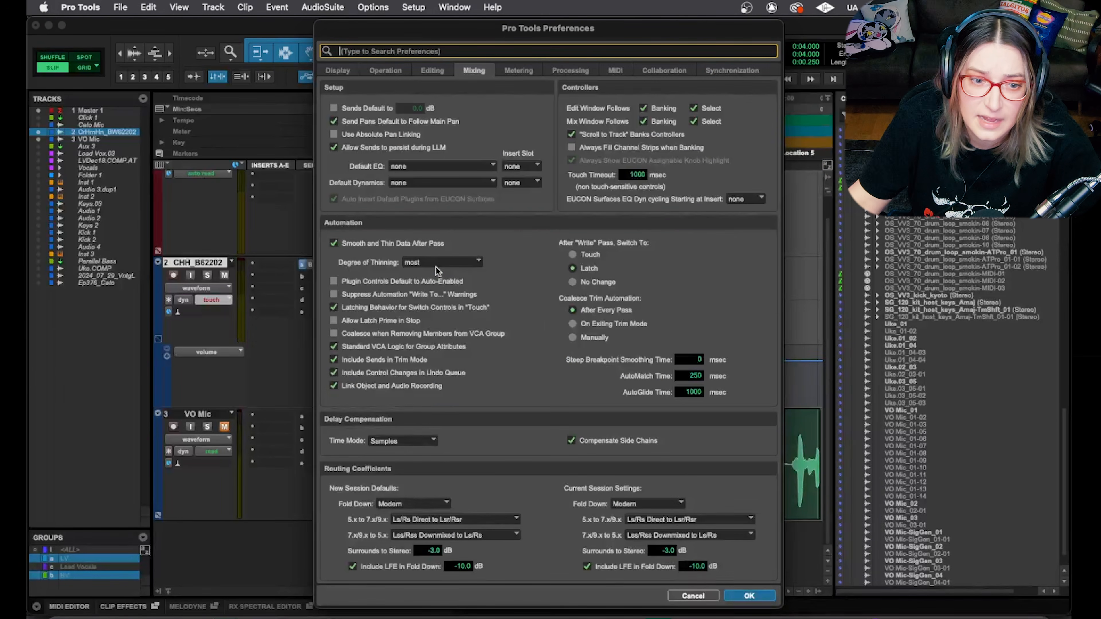
click(449, 263)
click(428, 240)
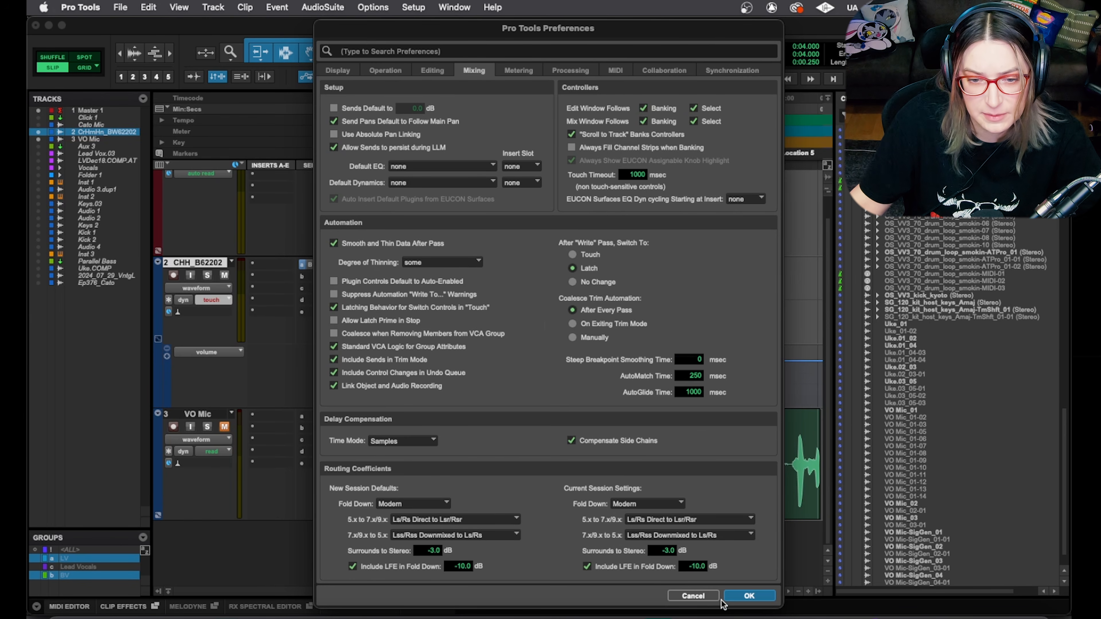
click(756, 596)
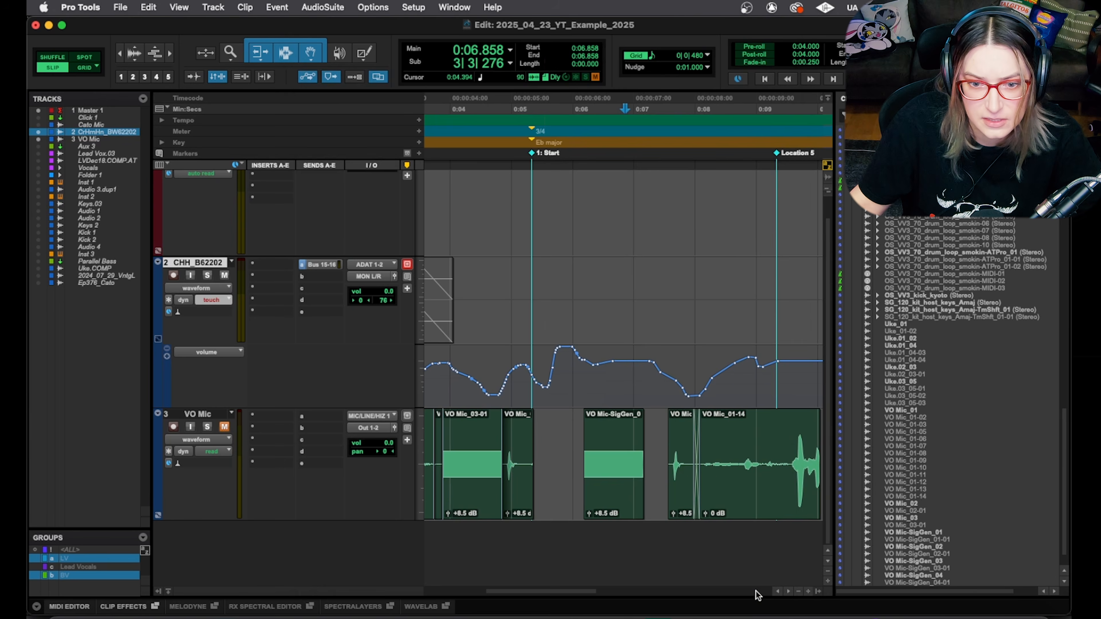
Step: Switch the CHH_B62202 track's automation to write mode and record a pass at constant volume starting at 0:04.576
click(216, 301)
click(219, 334)
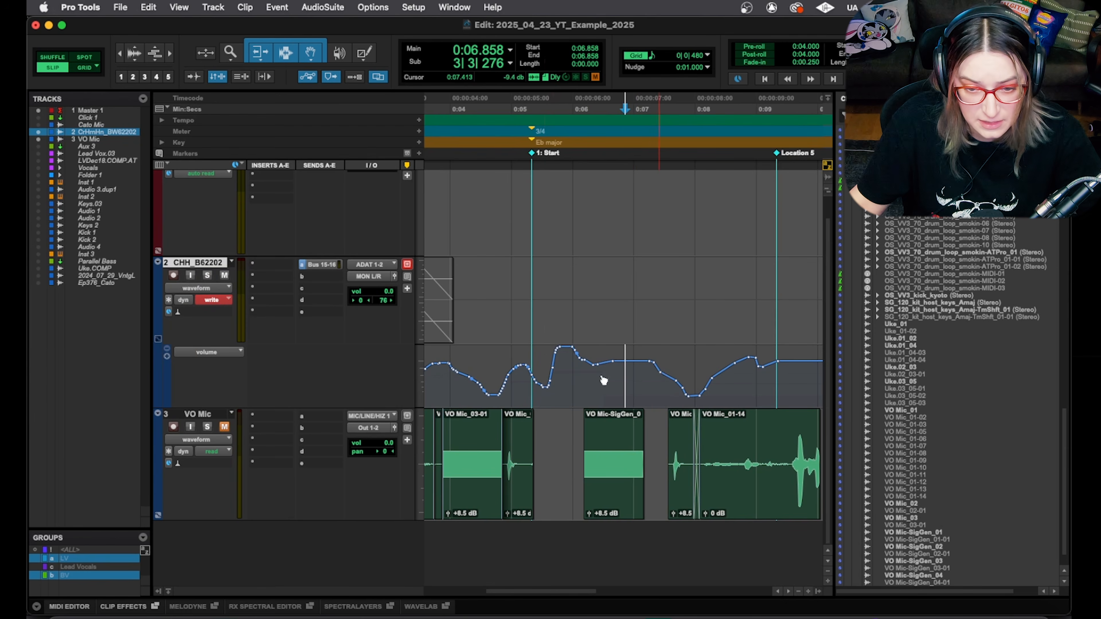
click(485, 369)
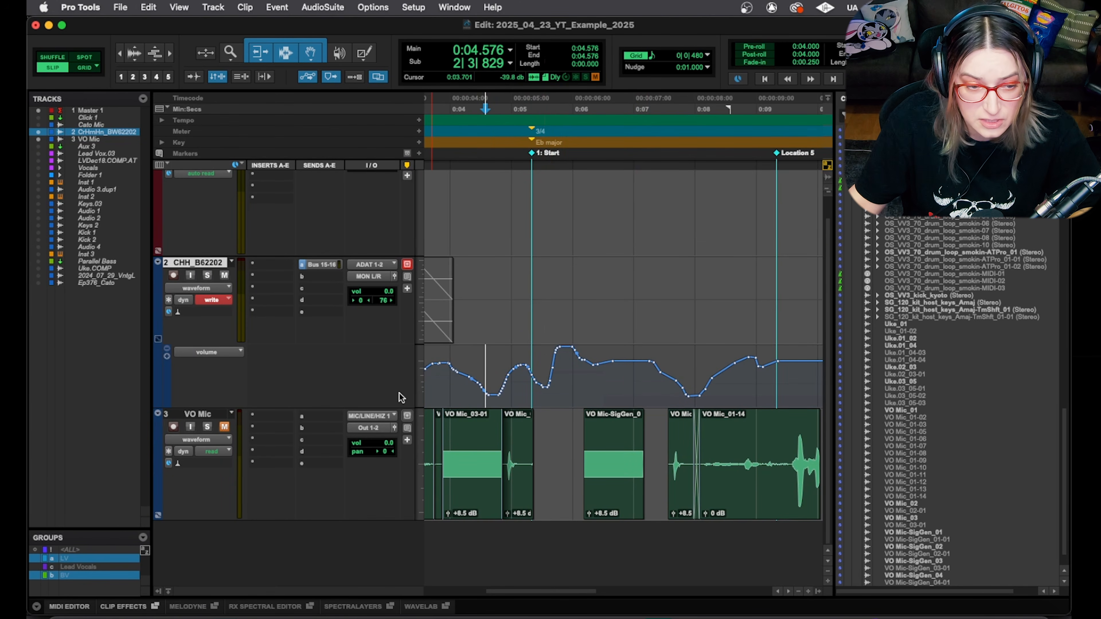
key(space)
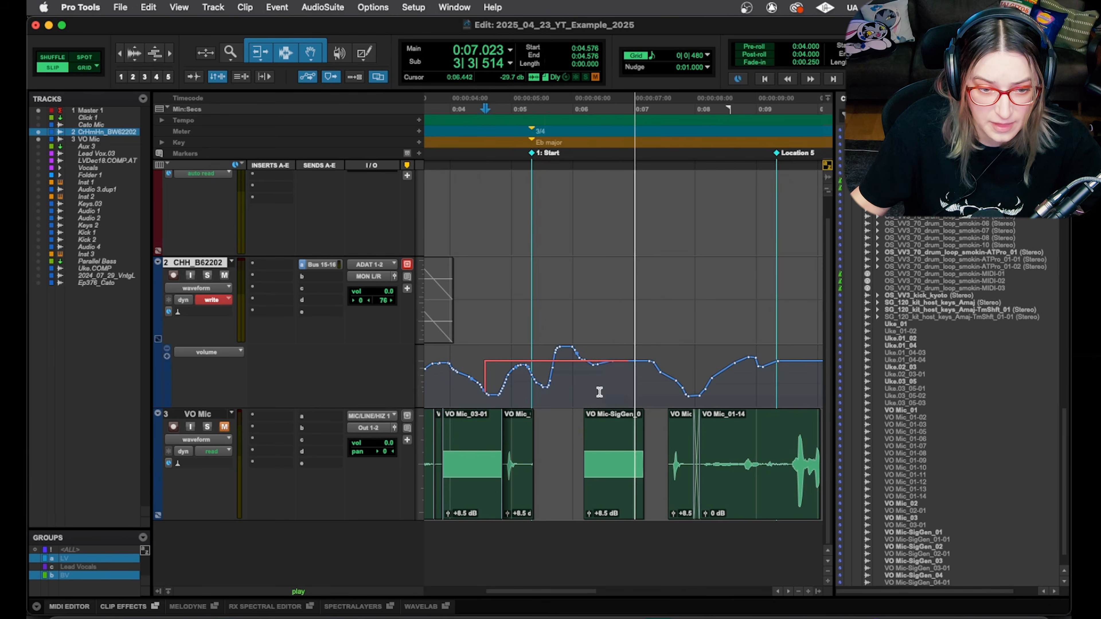
key(r)
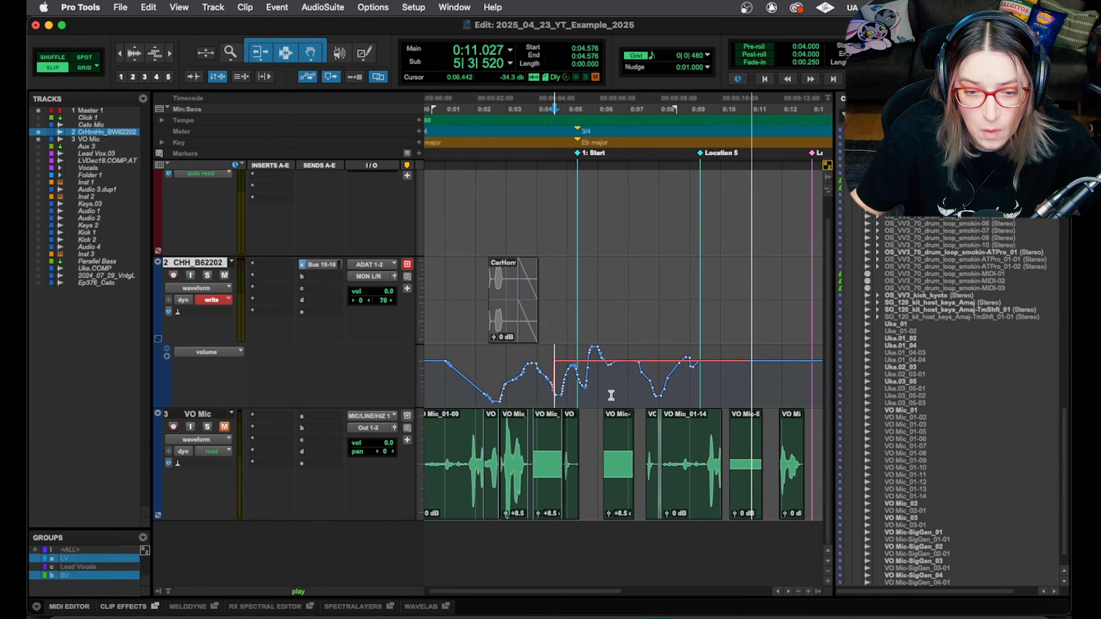
key(space)
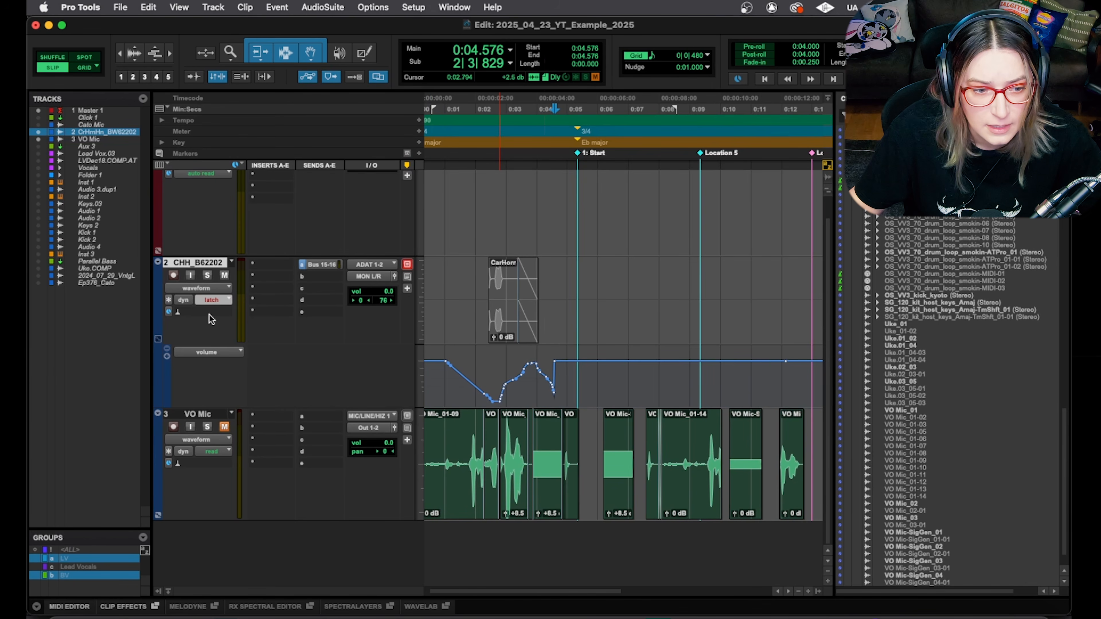
Step: Record a latch-mode volume automation pass on the CHH_B62202 track, playing from 0:03.114 while varying the volume
click(509, 383)
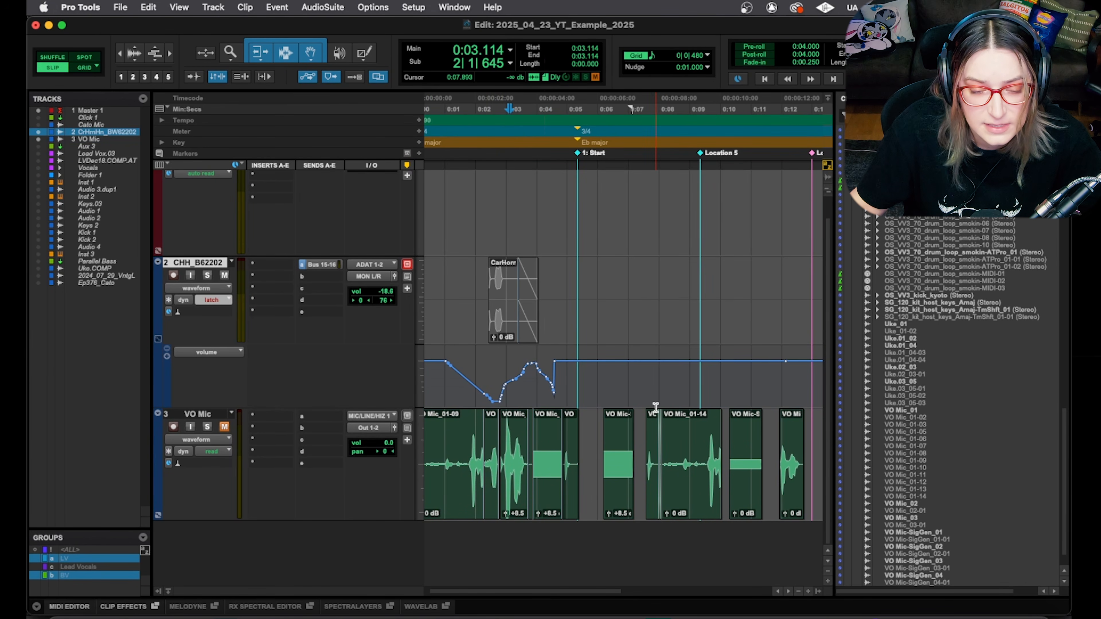
key(space)
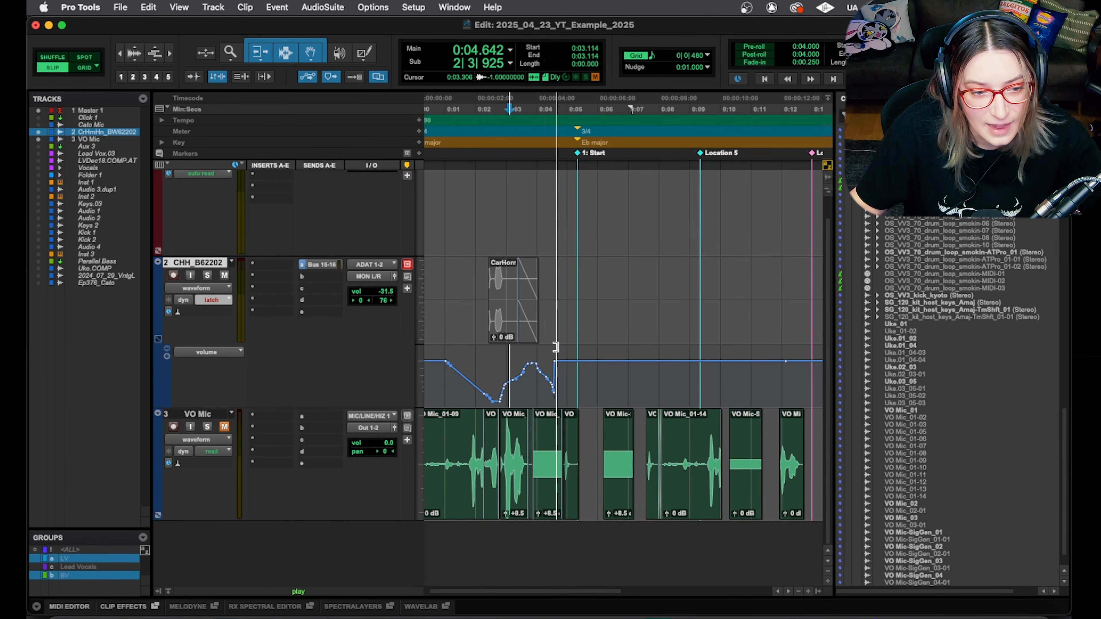
drag(383, 291, 393, 309)
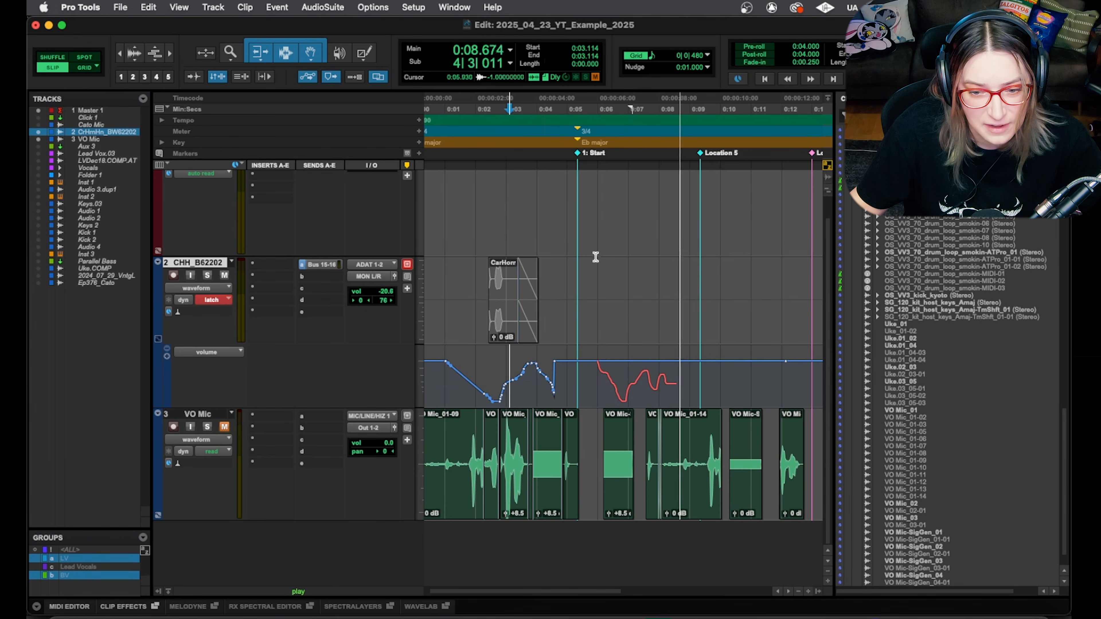
key(space)
Step: Set the CHH_B62202 track's automation mode back to write
click(221, 300)
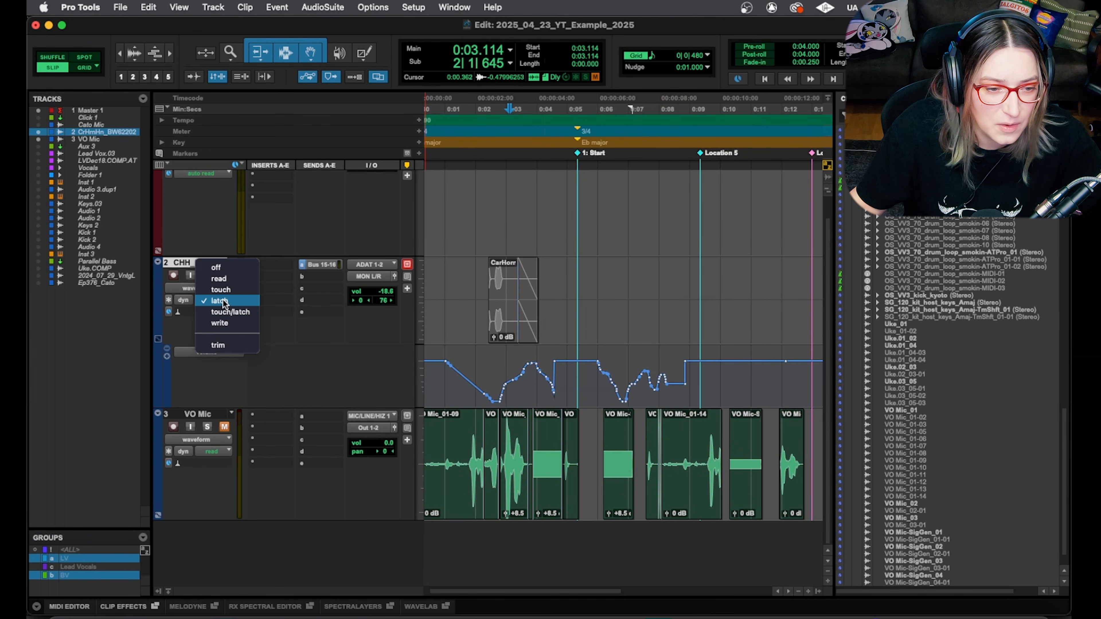
click(225, 326)
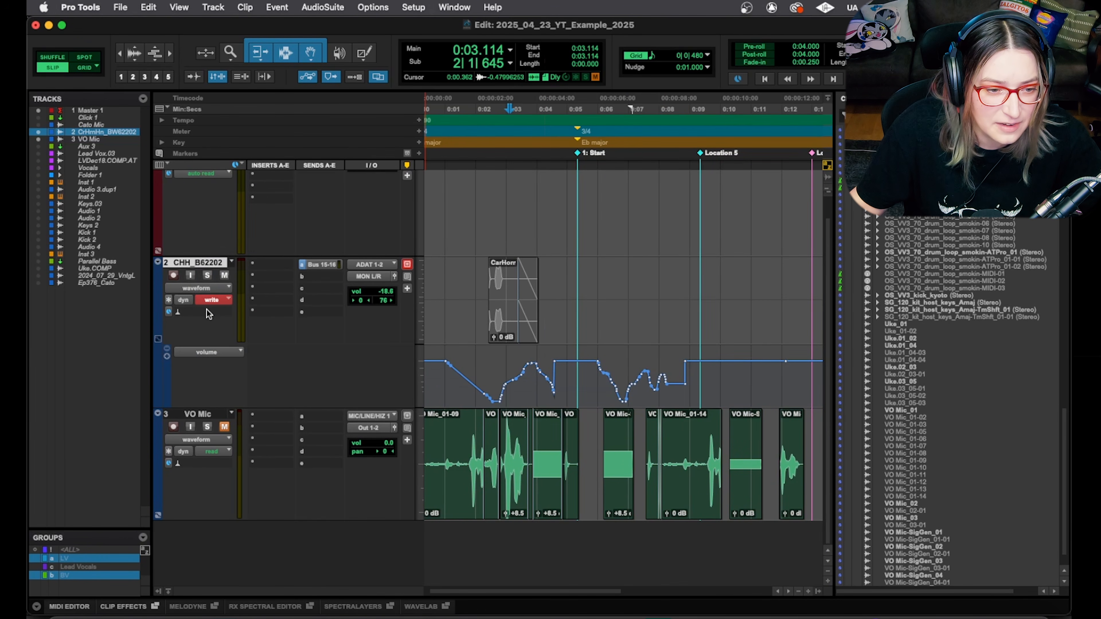
click(225, 301)
key(Escape)
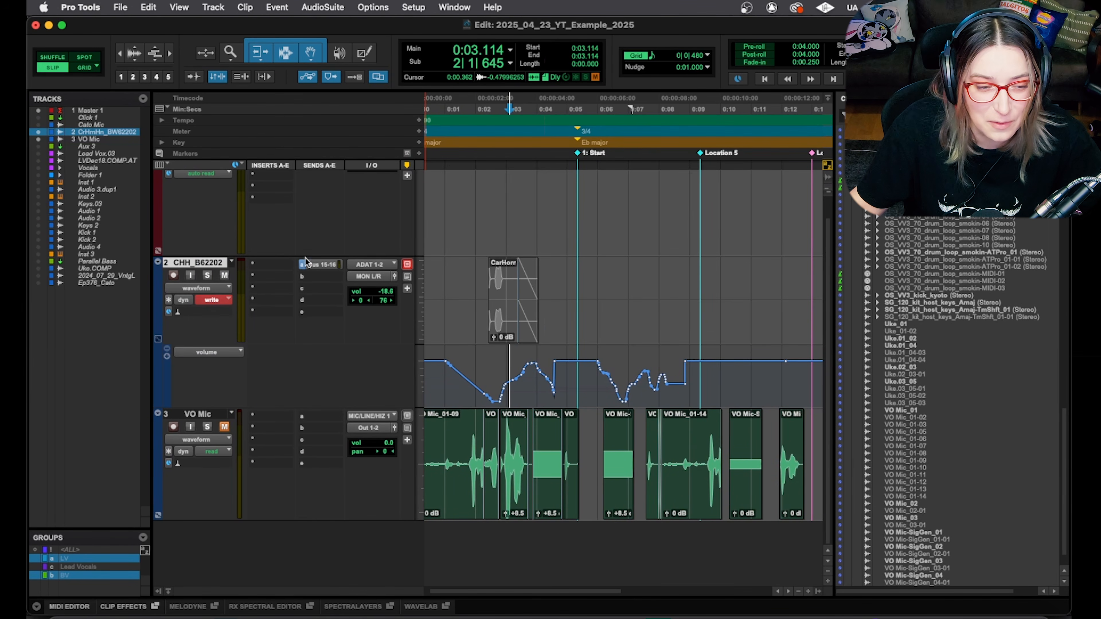
Step: Set After "Write" Pass, Switch To to No Change in the Mixing preferences and apply it
click(416, 7)
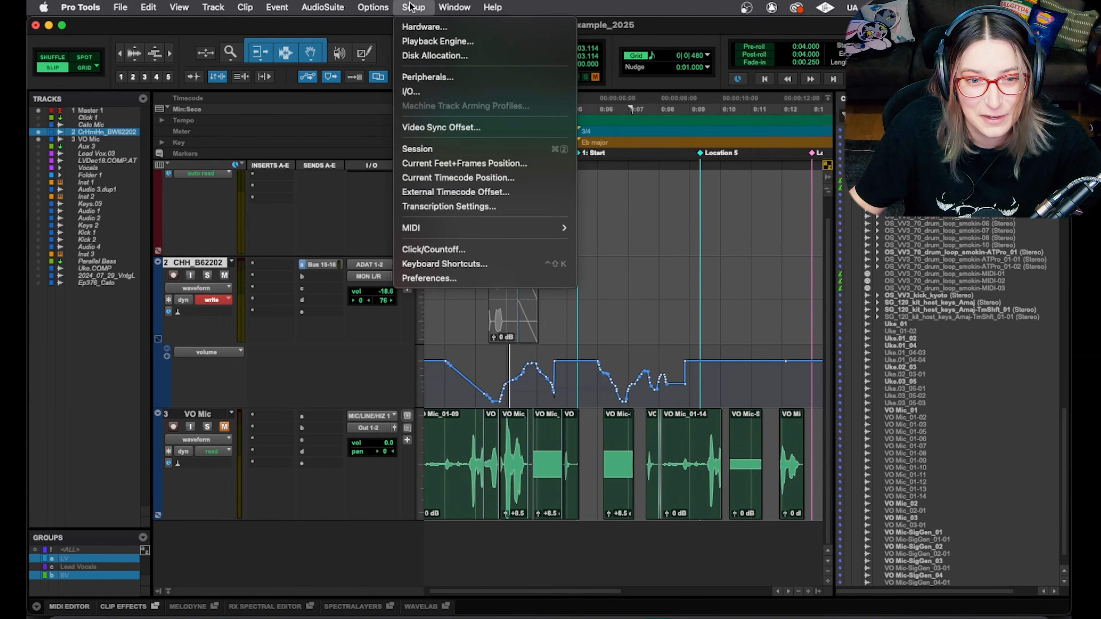
click(436, 276)
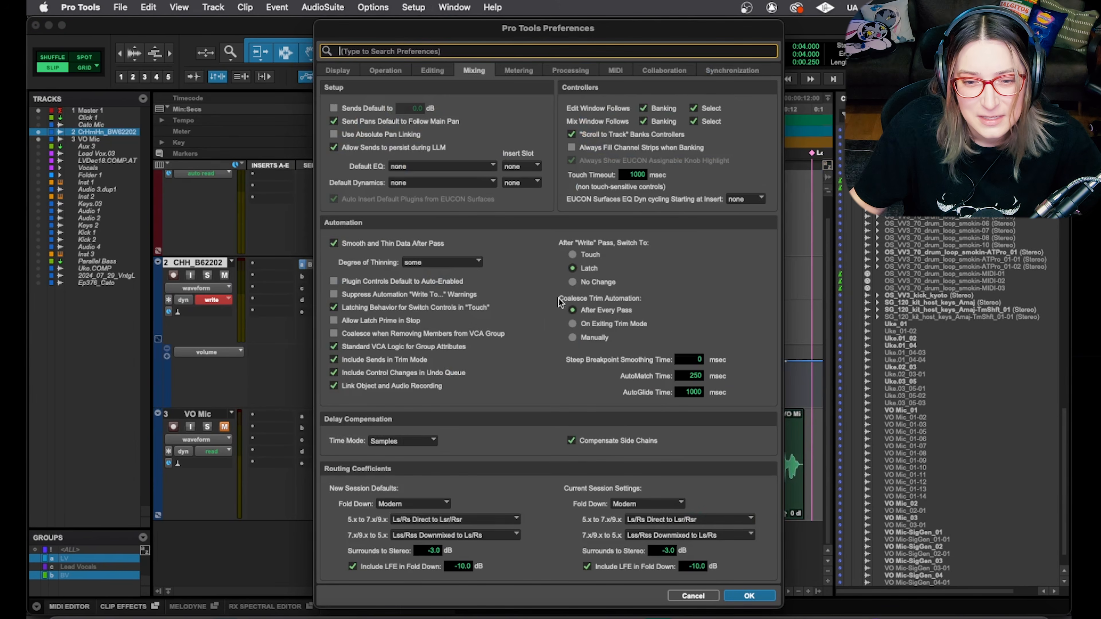
click(600, 282)
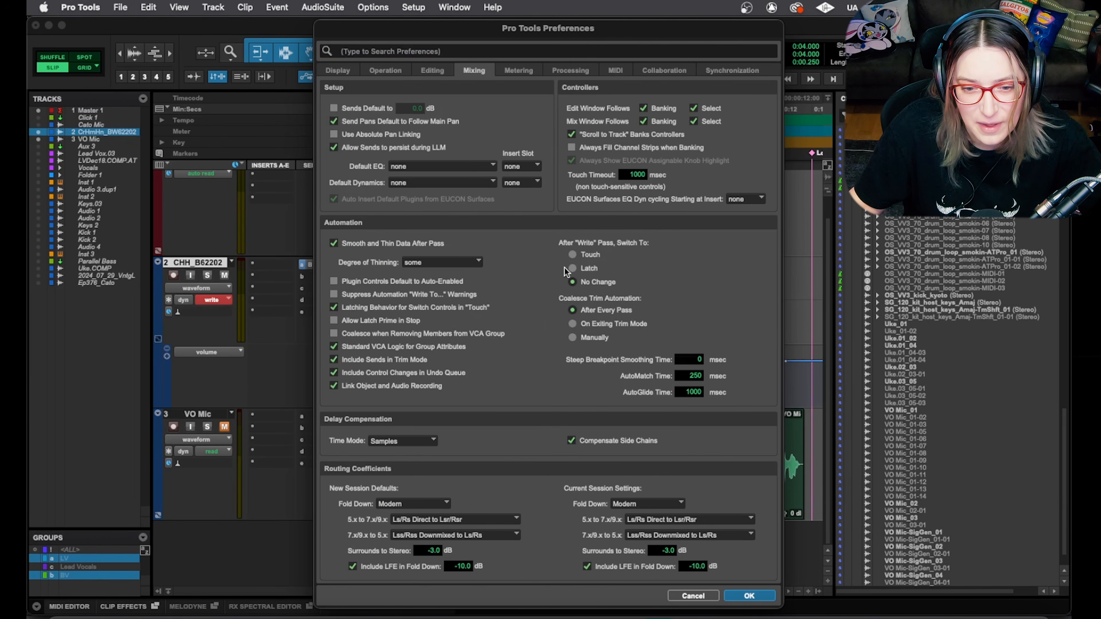
click(751, 596)
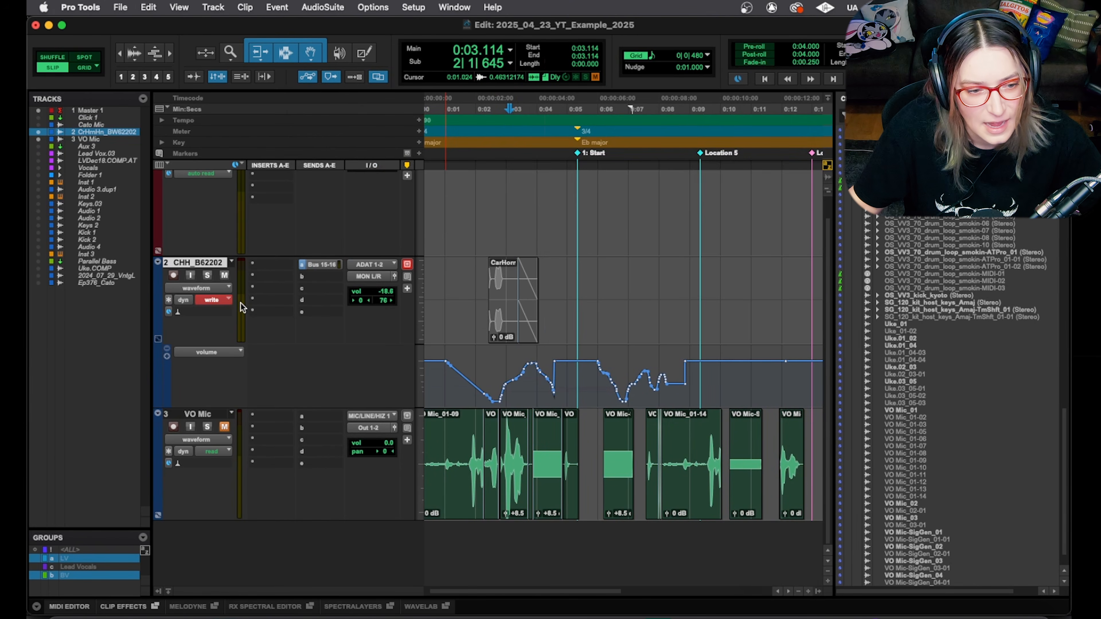
Step: Record two write-mode automation passes on the CHH_B62202 track, starting at 0:02.261 and 0:10.261
click(483, 368)
key(space)
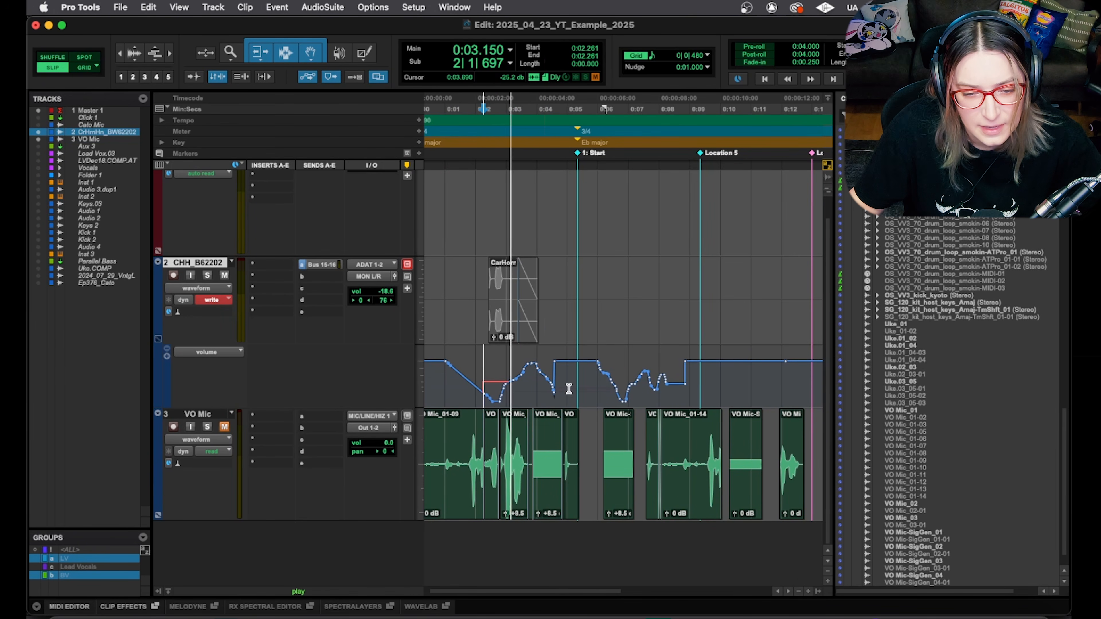
key(space)
click(729, 391)
key(space)
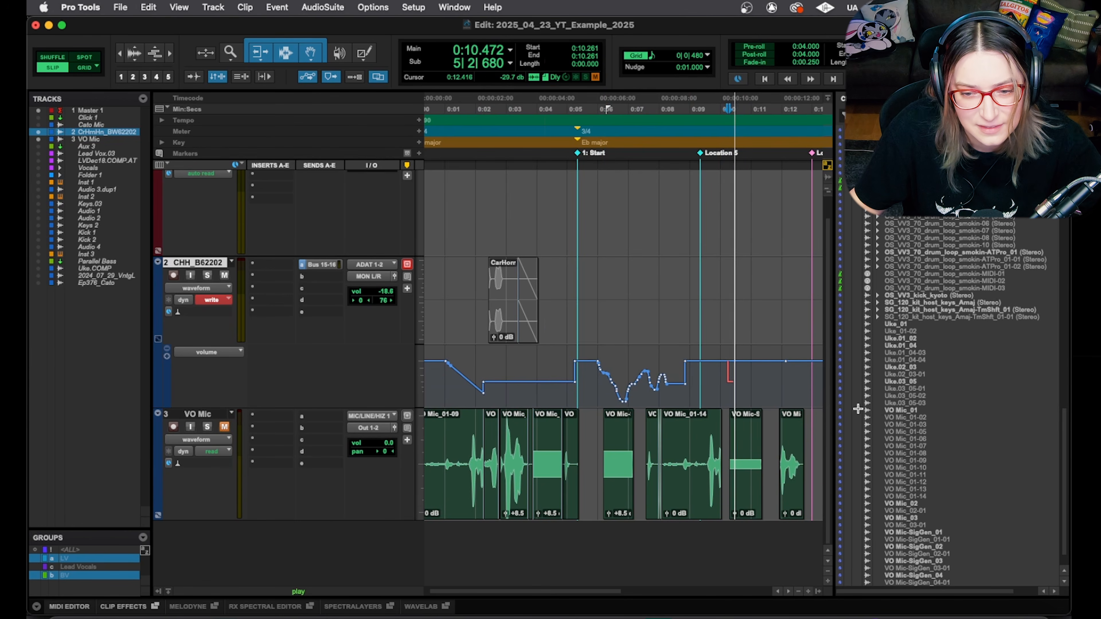
key(space)
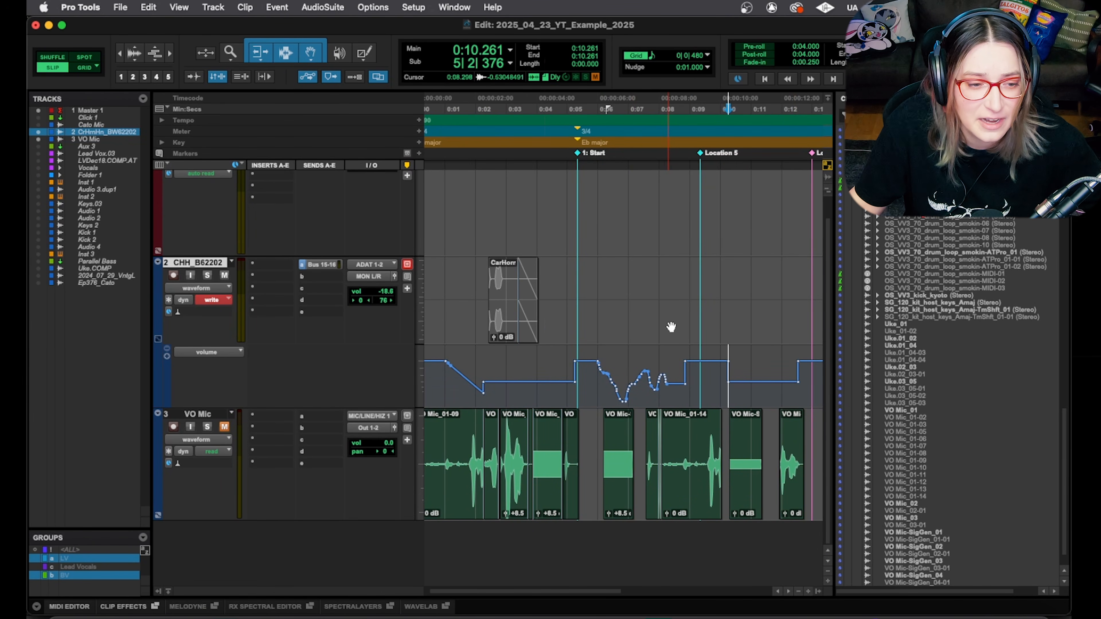
Step: Set the CHH_B62202 track's automation mode to read, and After "Write" Pass, Switch To to Touch in the Mixing preferences
click(212, 299)
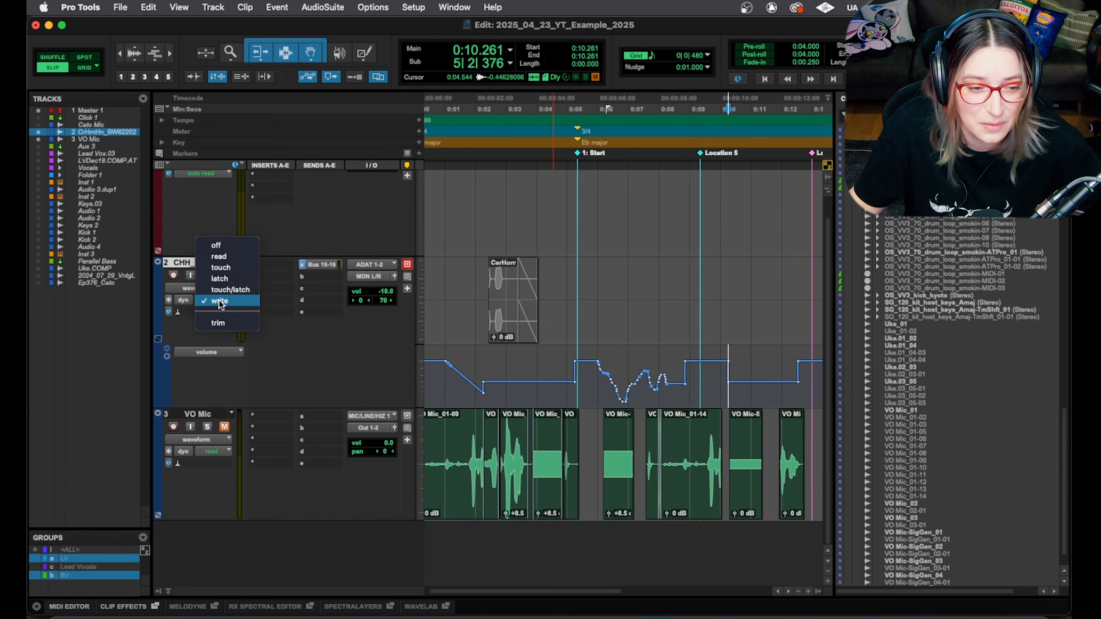
click(218, 256)
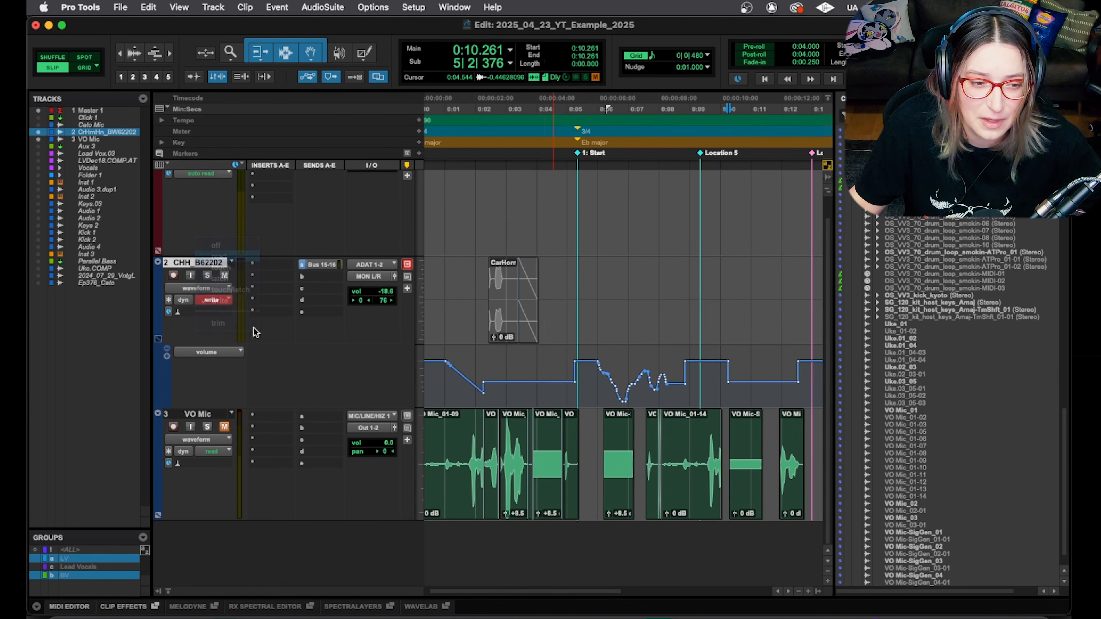
click(407, 6)
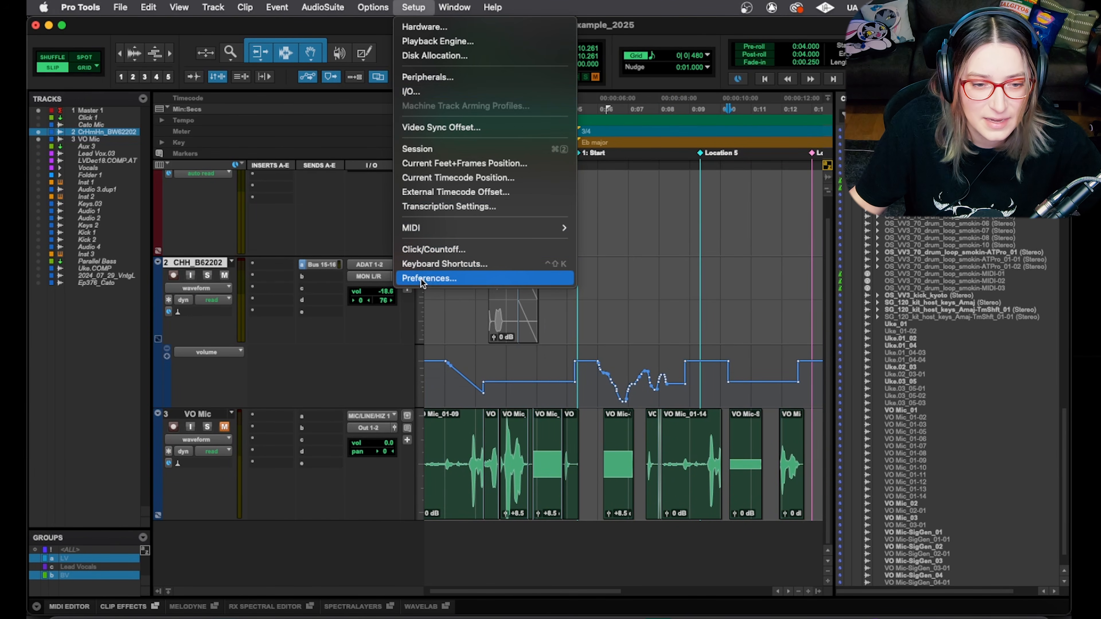
click(403, 276)
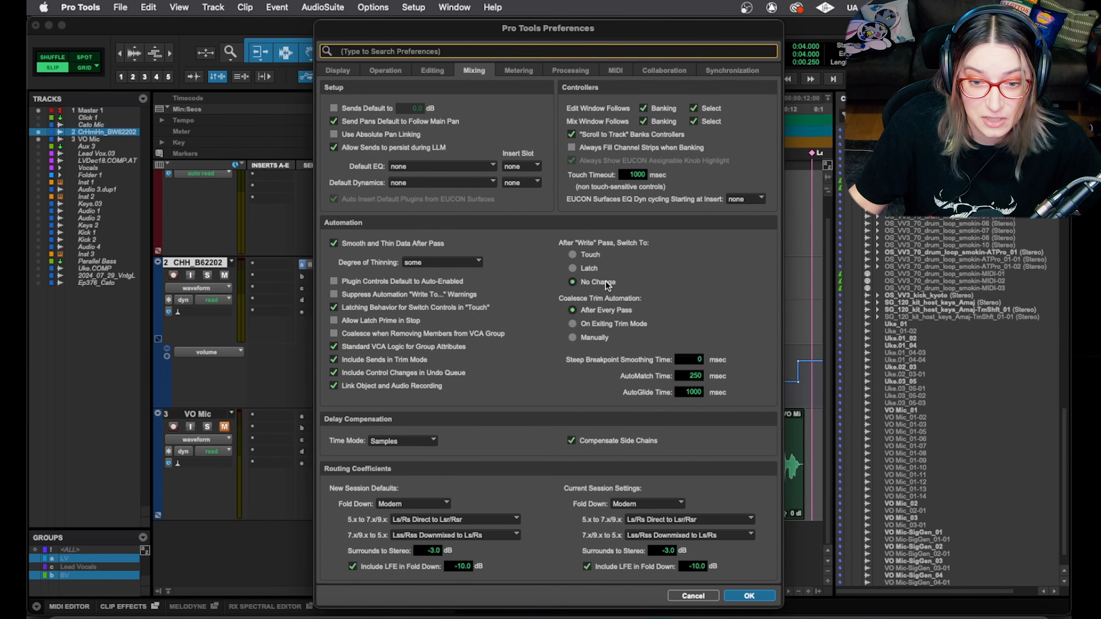
click(581, 267)
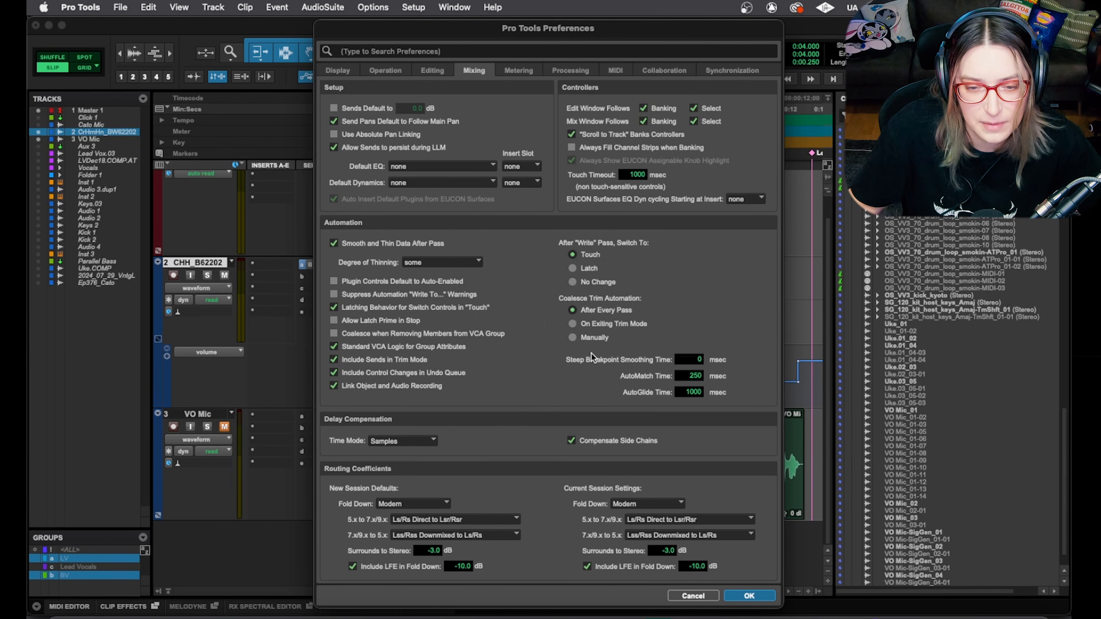
Step: Review the Metering preferences and the available advanced meter types, and apply the preferences
click(519, 67)
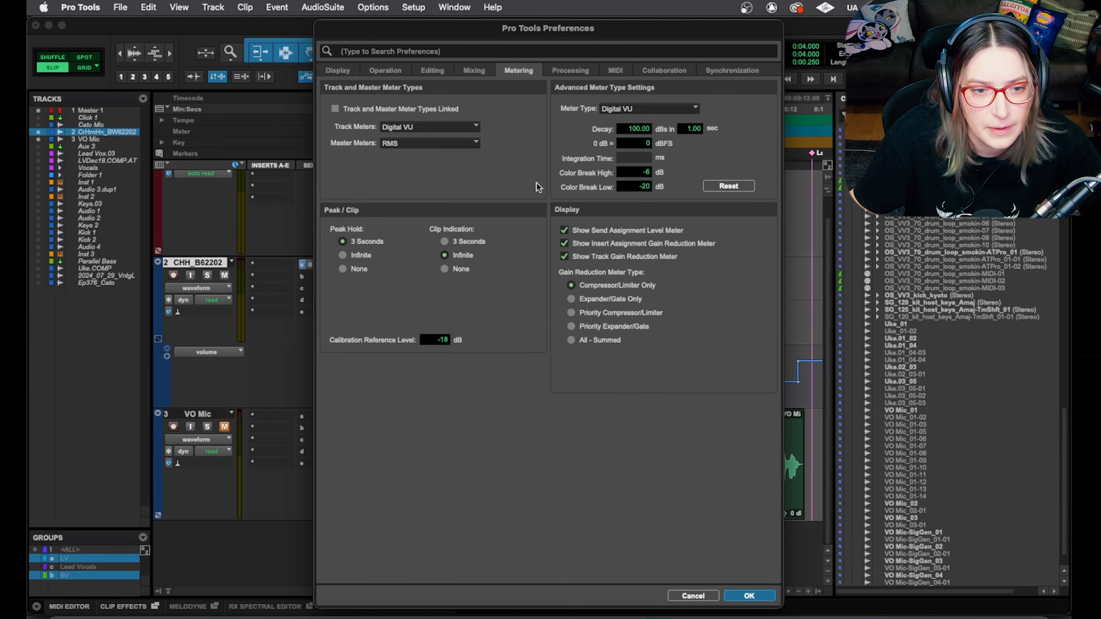
click(629, 109)
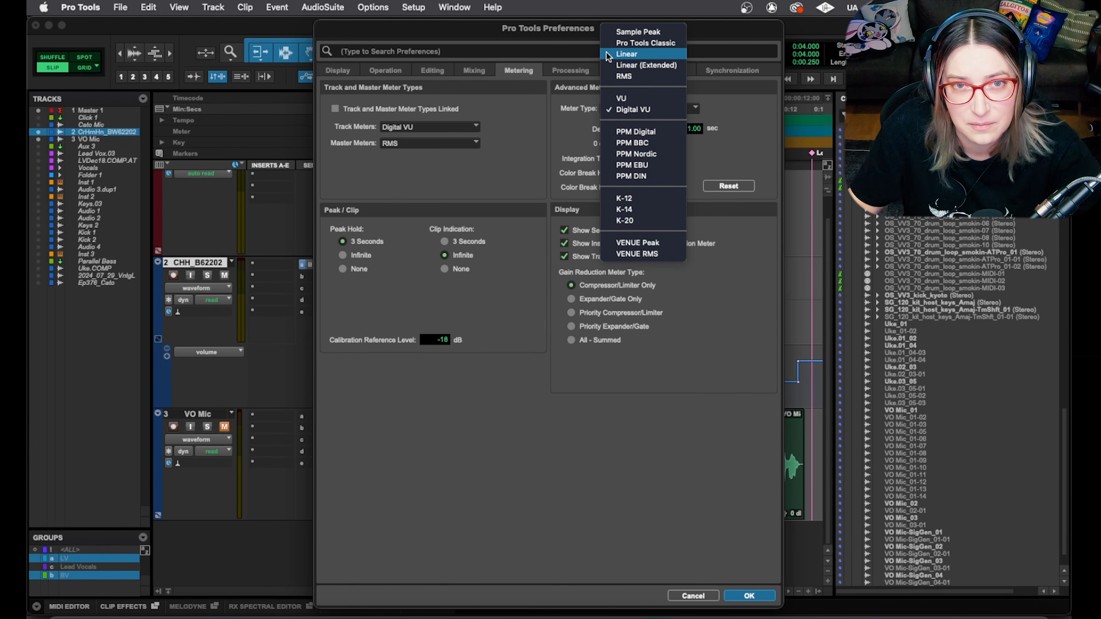
click(586, 74)
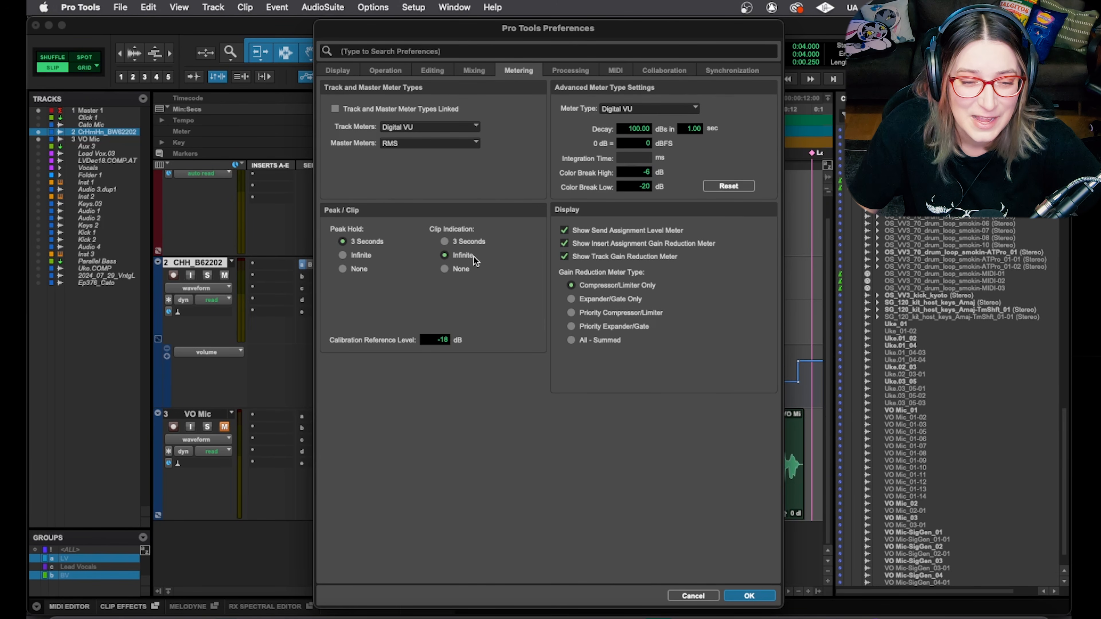
click(742, 596)
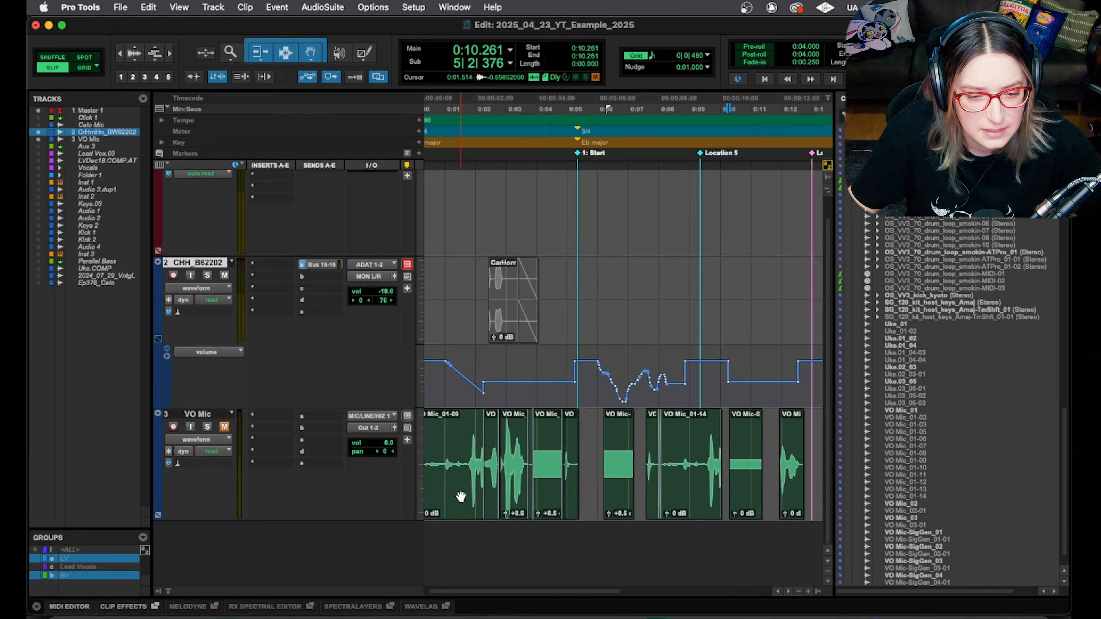
Step: Unmute the VO Mic track, raise the gain of its clip at 0:02.789 and play it to check the clip indicators
click(224, 427)
drag(505, 513, 507, 512)
click(509, 498)
scroll(512, 507, up, 2)
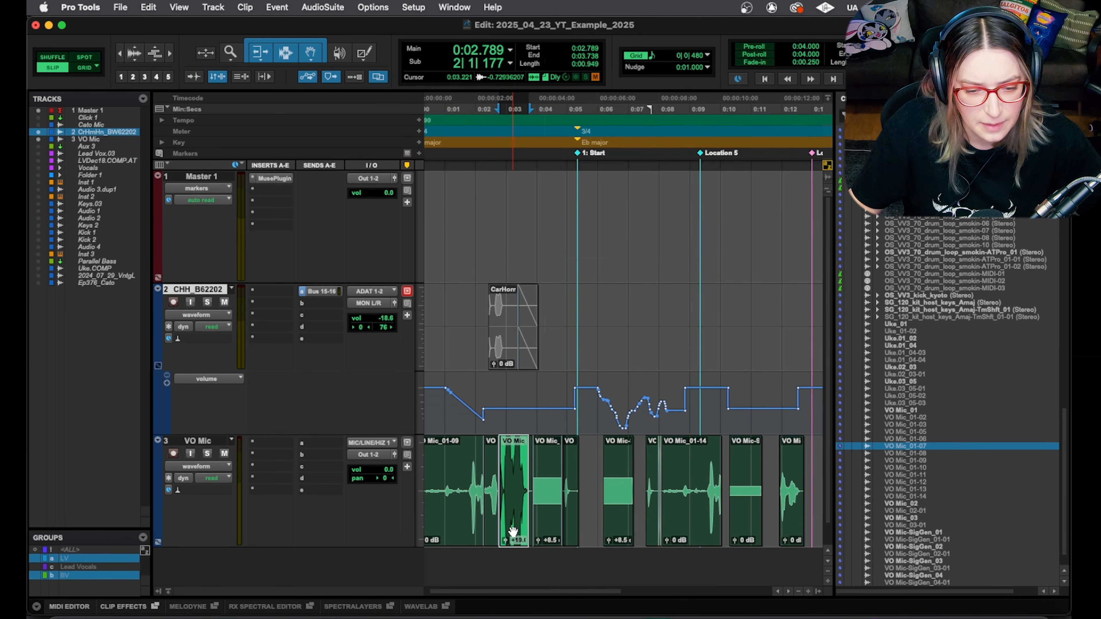
key(space)
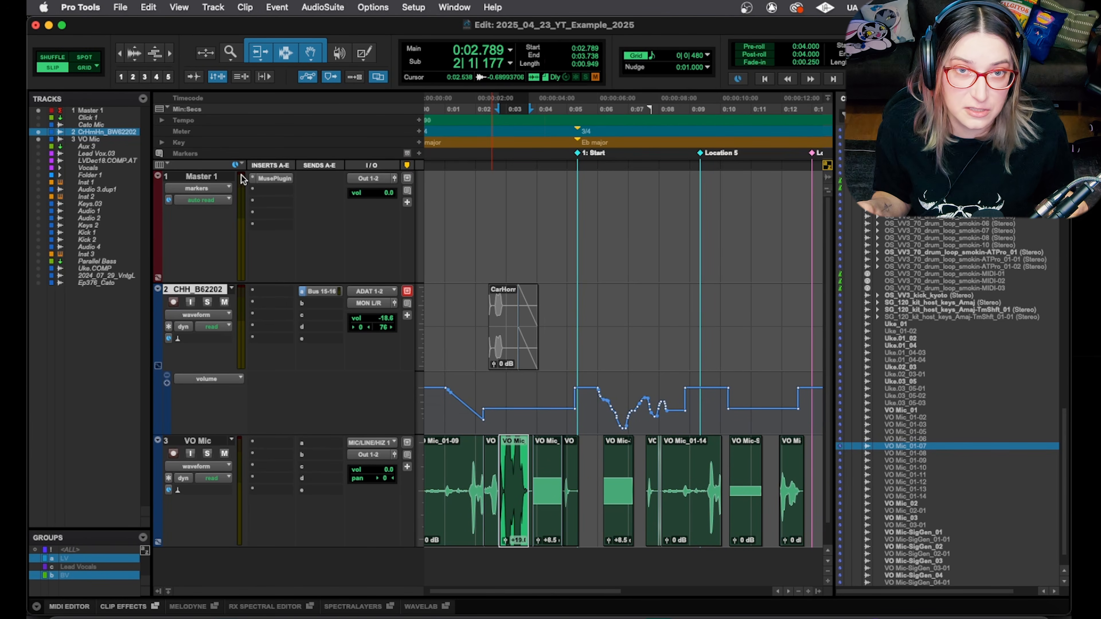
Step: Reset the selected VO Mic clip's gain to 0 dB and play it back
alt+click(506, 540)
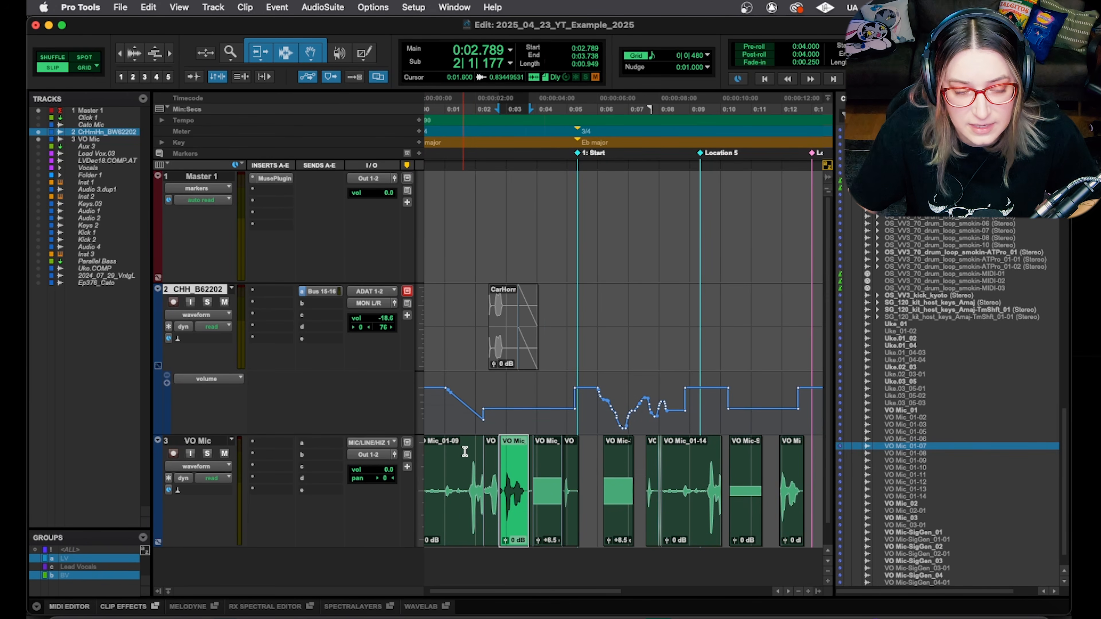
key(space)
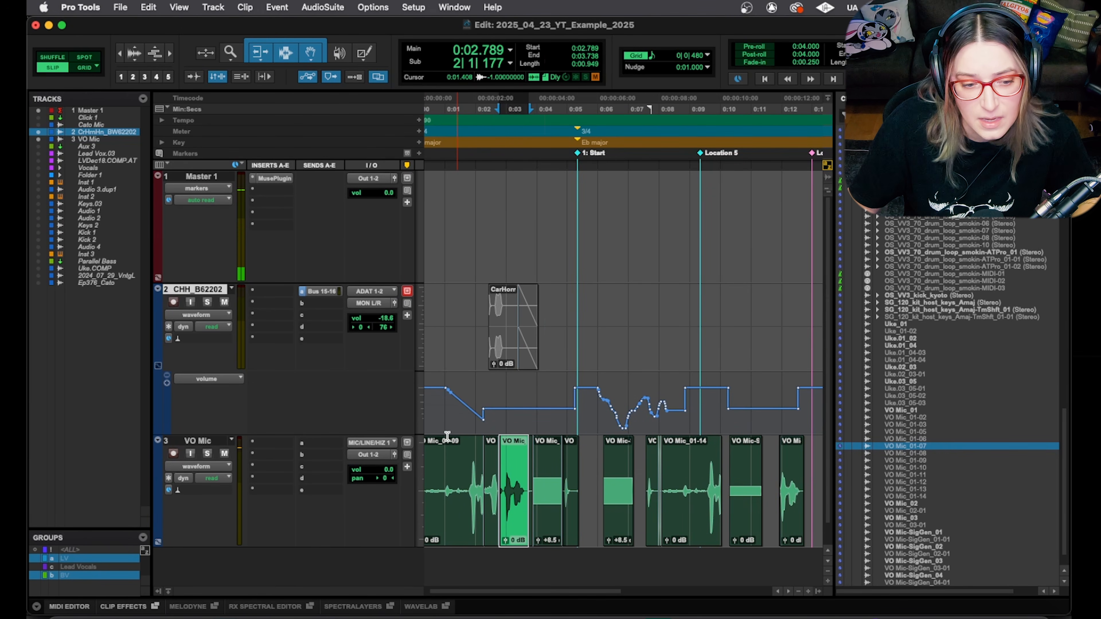
Step: Set Clip Indication to None in the Metering preferences and apply it
click(413, 8)
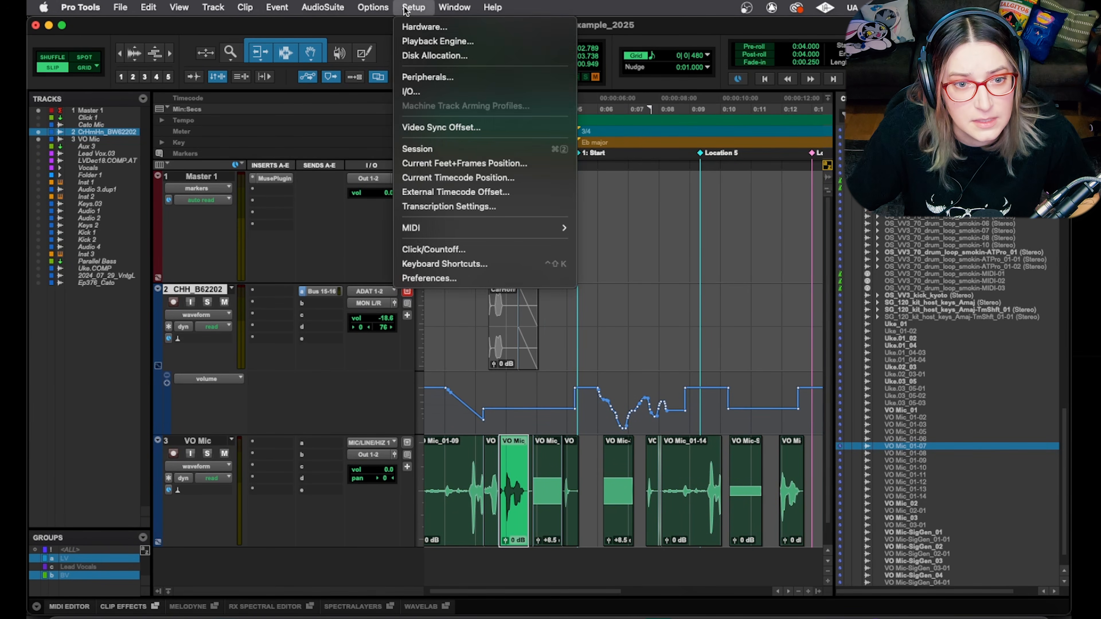
click(429, 278)
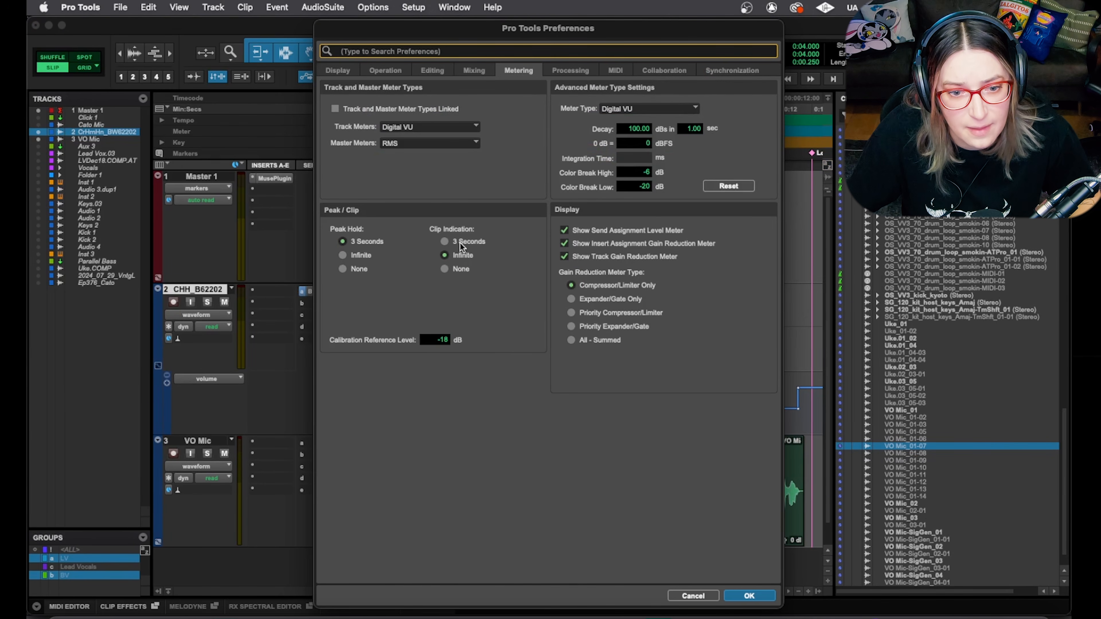
click(457, 268)
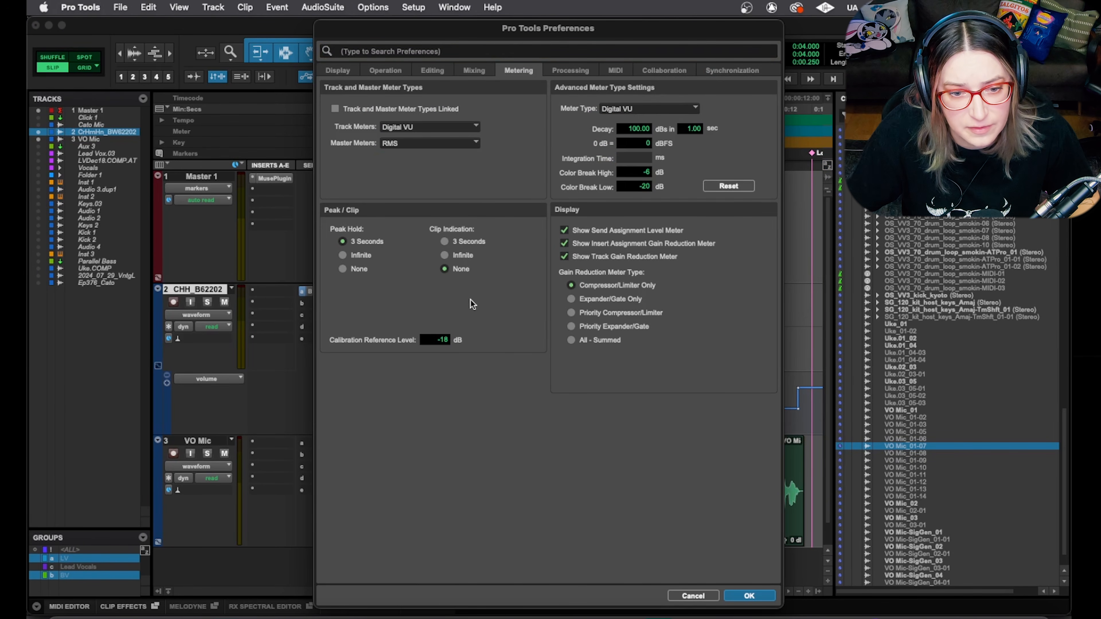
click(750, 596)
Step: Raise the selected VO Mic clip's gain to +29.0 dB and play it to check the track meters
click(505, 539)
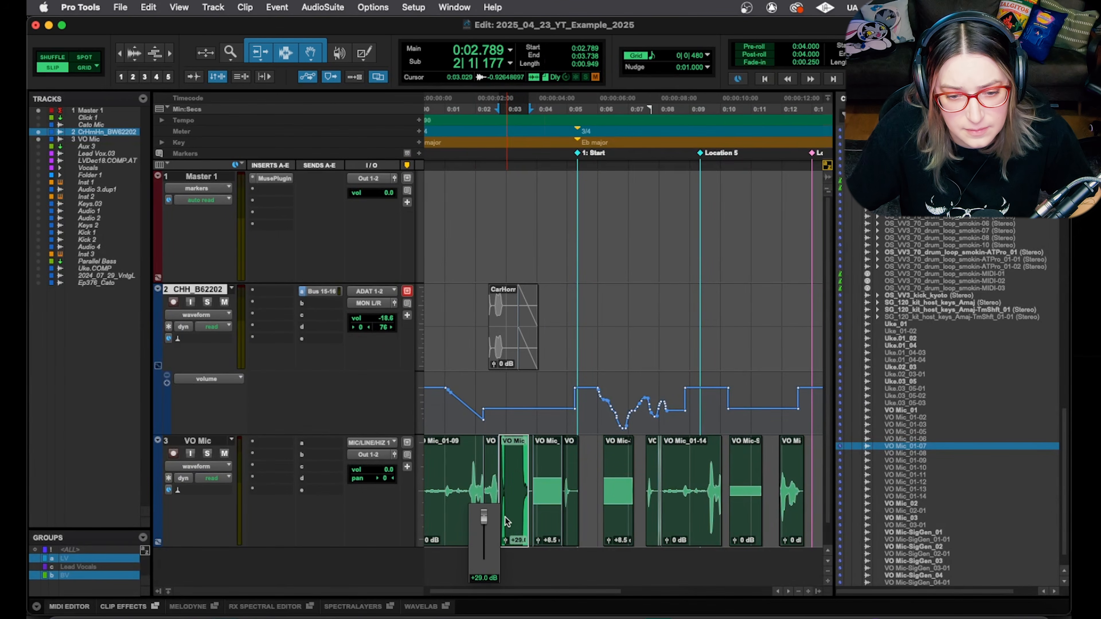
key(space)
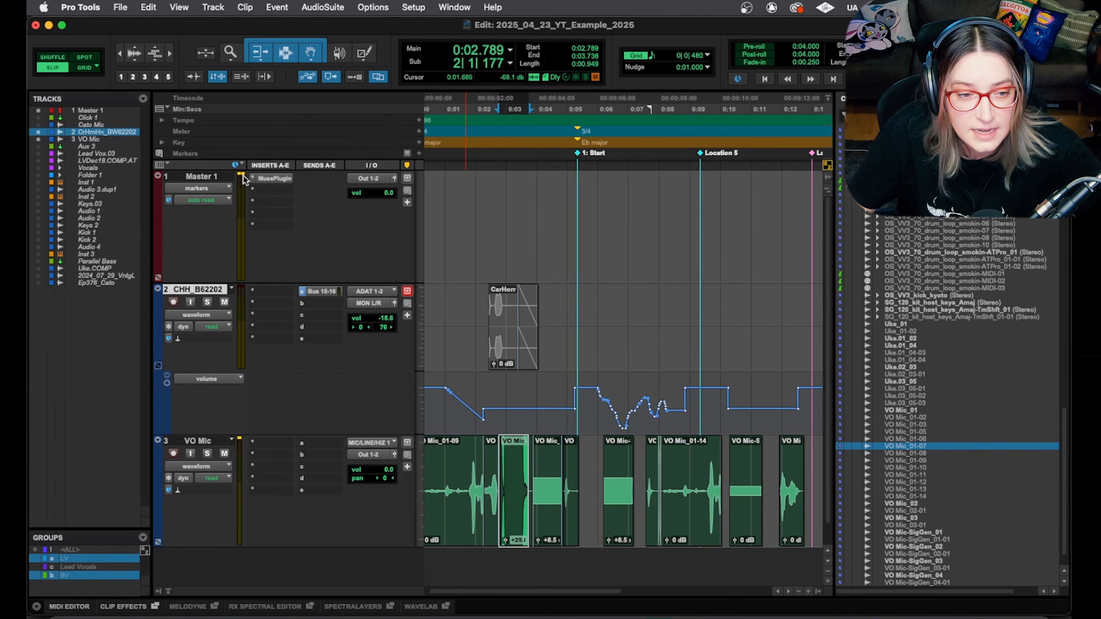
Step: Set Clip Indication back to Infinite in the Metering preferences and apply it
click(413, 8)
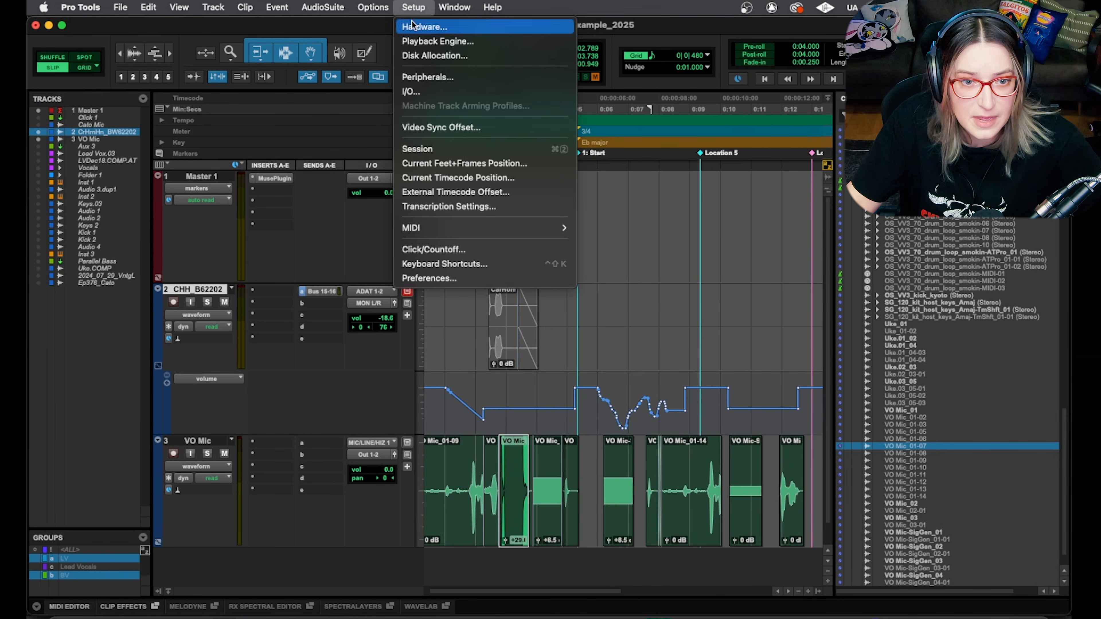
click(425, 279)
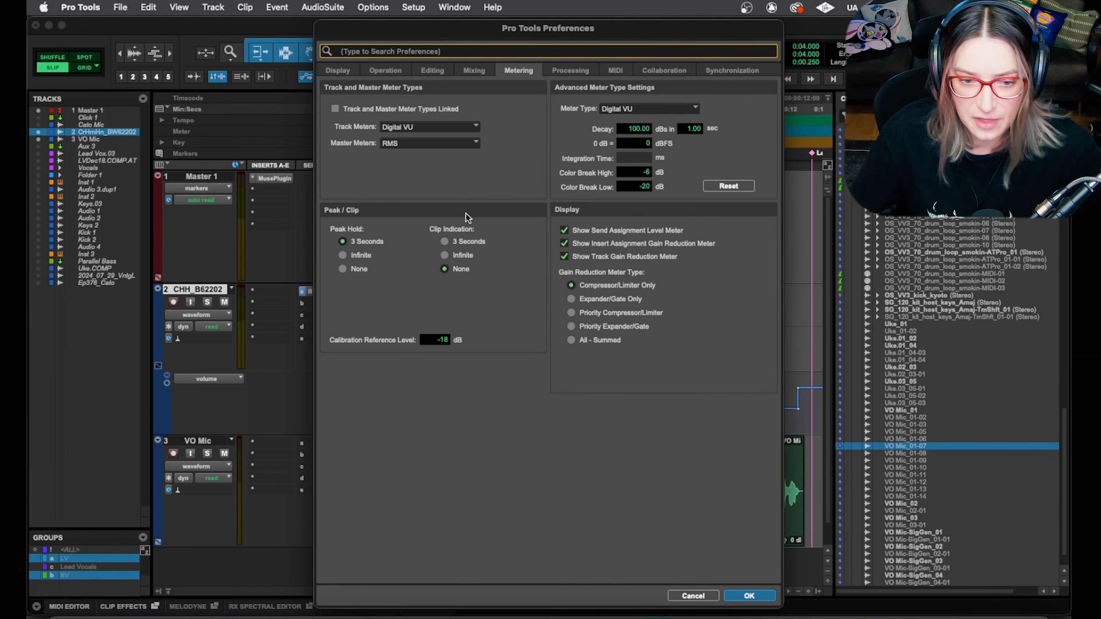
click(447, 254)
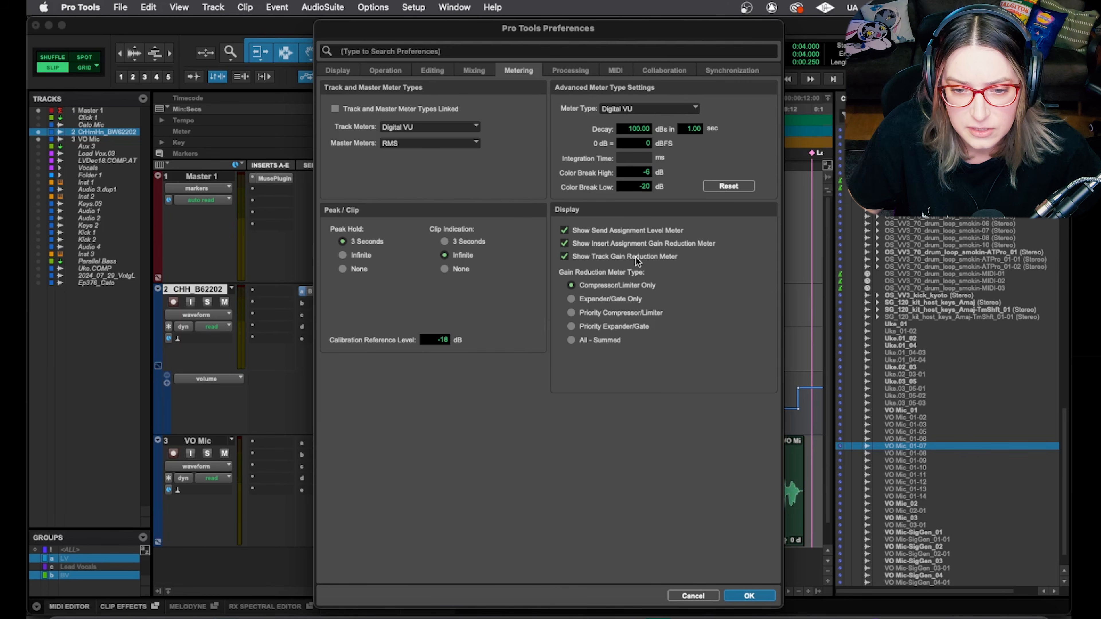
click(746, 594)
Step: Switch the edit mode to Spot and reset the boosted VO Mic clip's gain to 0 dB
key(F3)
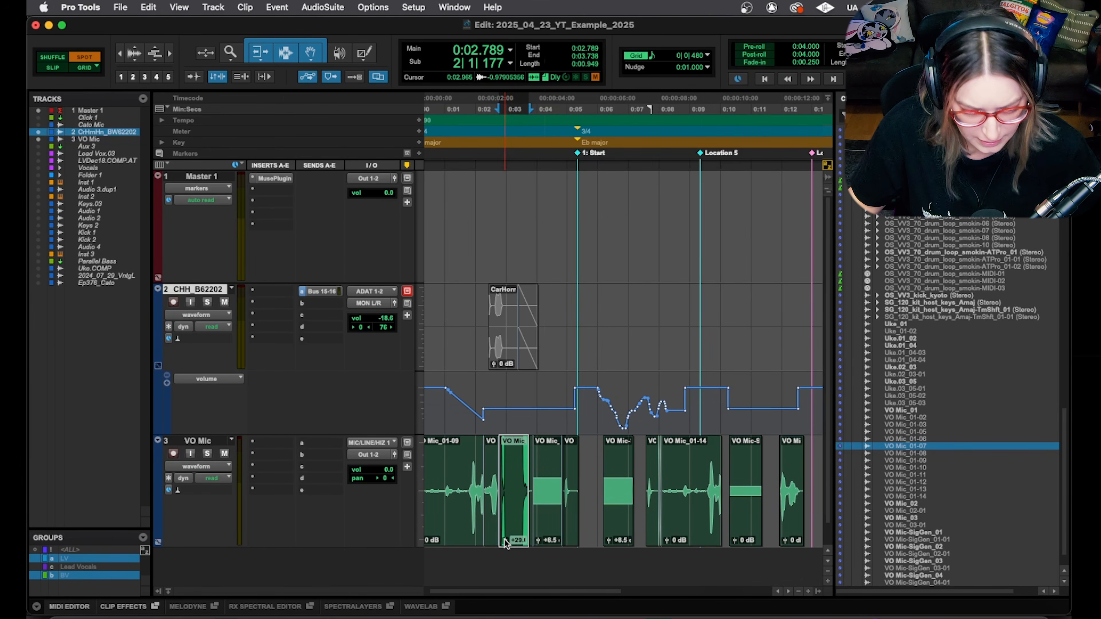
alt+click(505, 540)
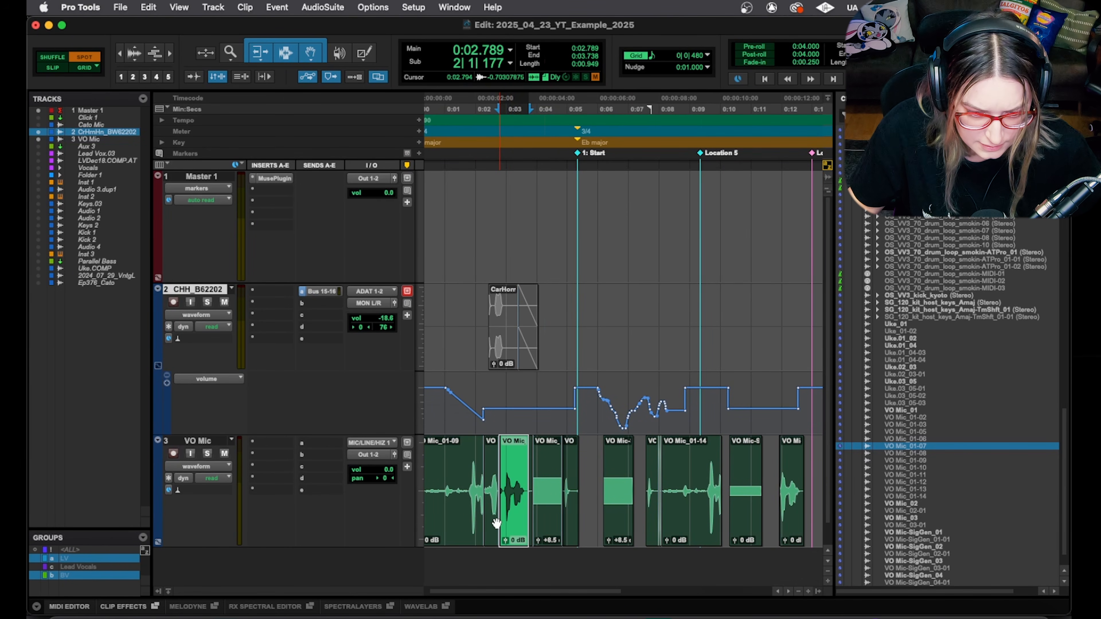
Step: Insert the CLA-2A (mono) dynamics plug-in in the VO Mic track's first insert slot
click(273, 443)
mouse_move(320, 444)
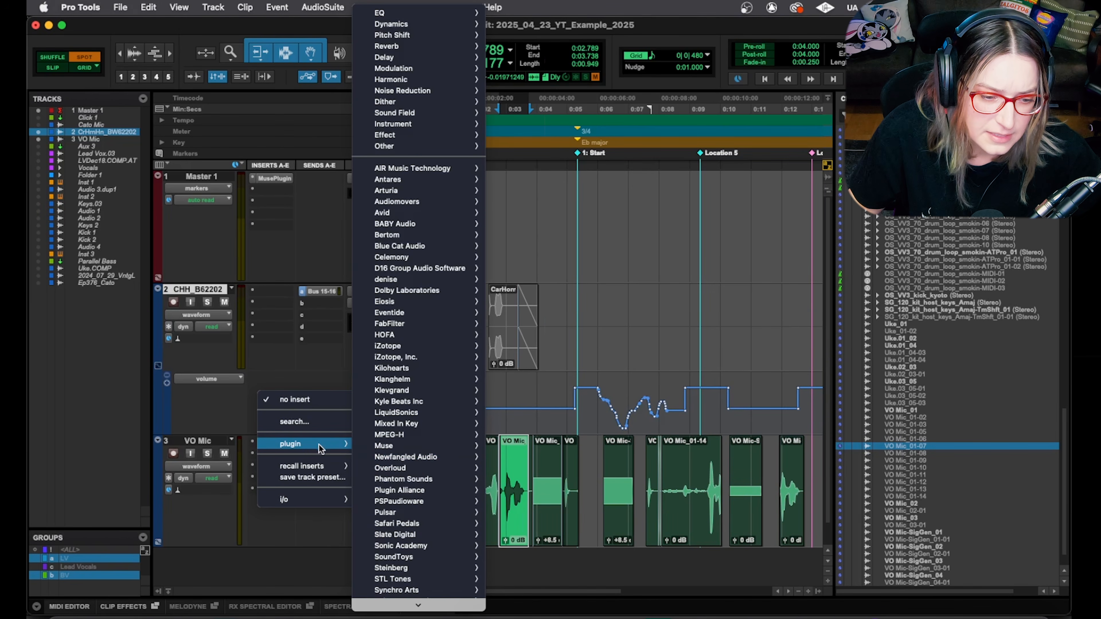
mouse_move(438, 24)
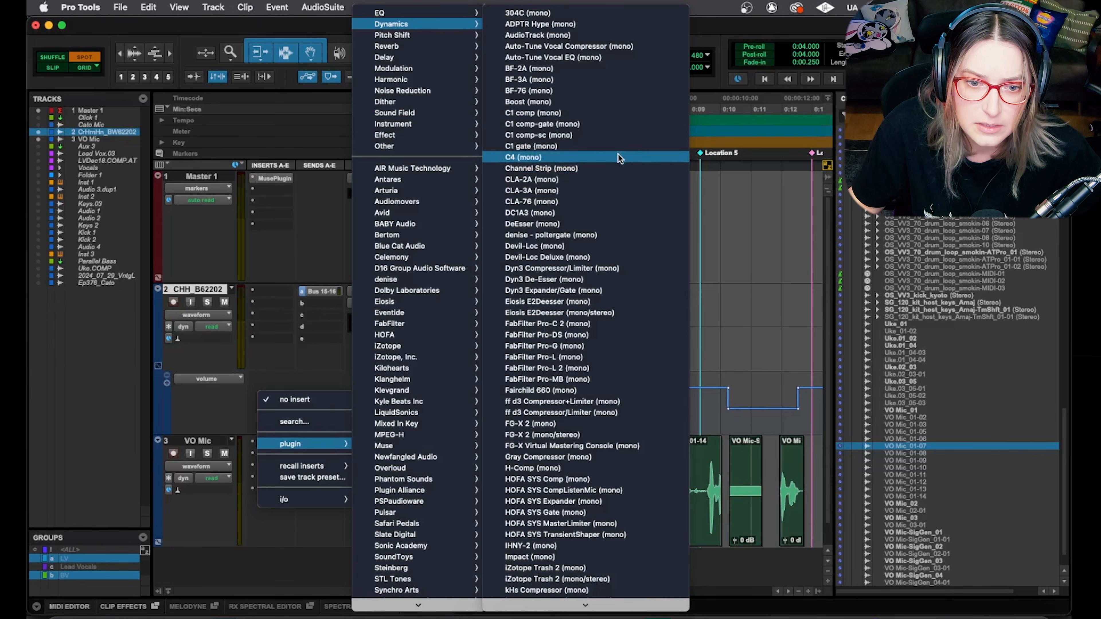
click(611, 180)
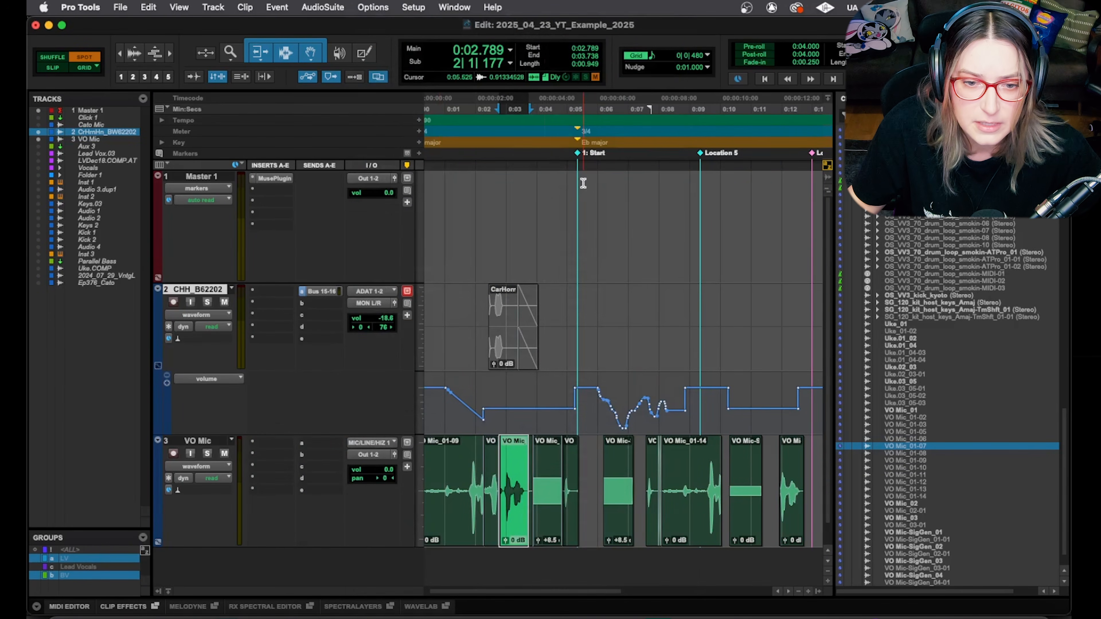
Step: Adjust the CLA-2A's Peak Reduction and play the VO Mic clip to check the track's gain reduction meter
drag(370, 170, 354, 184)
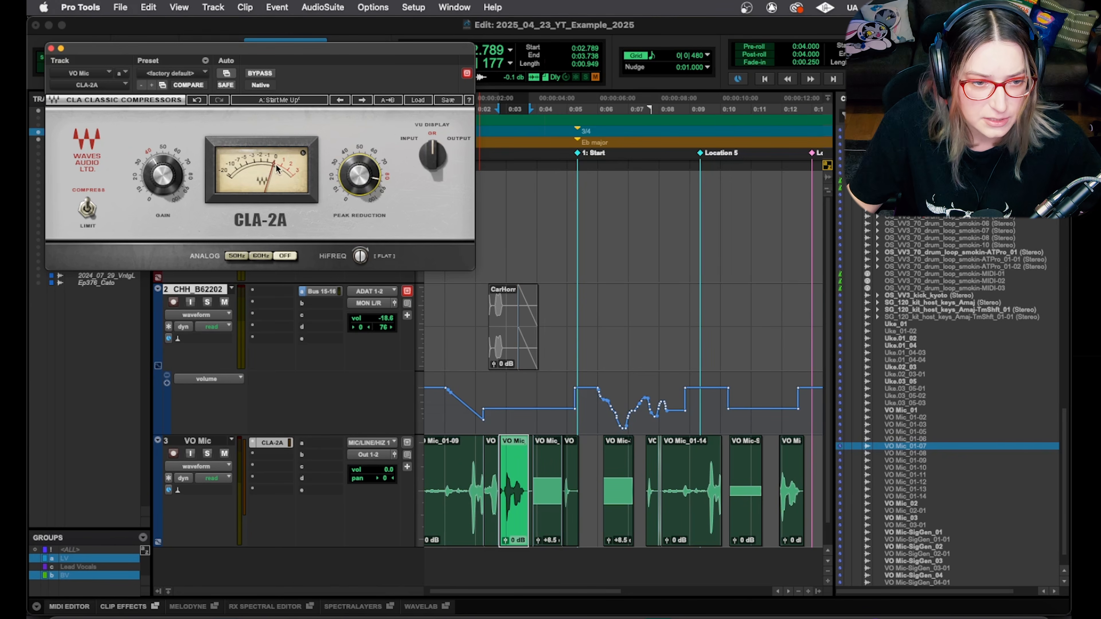
key(space)
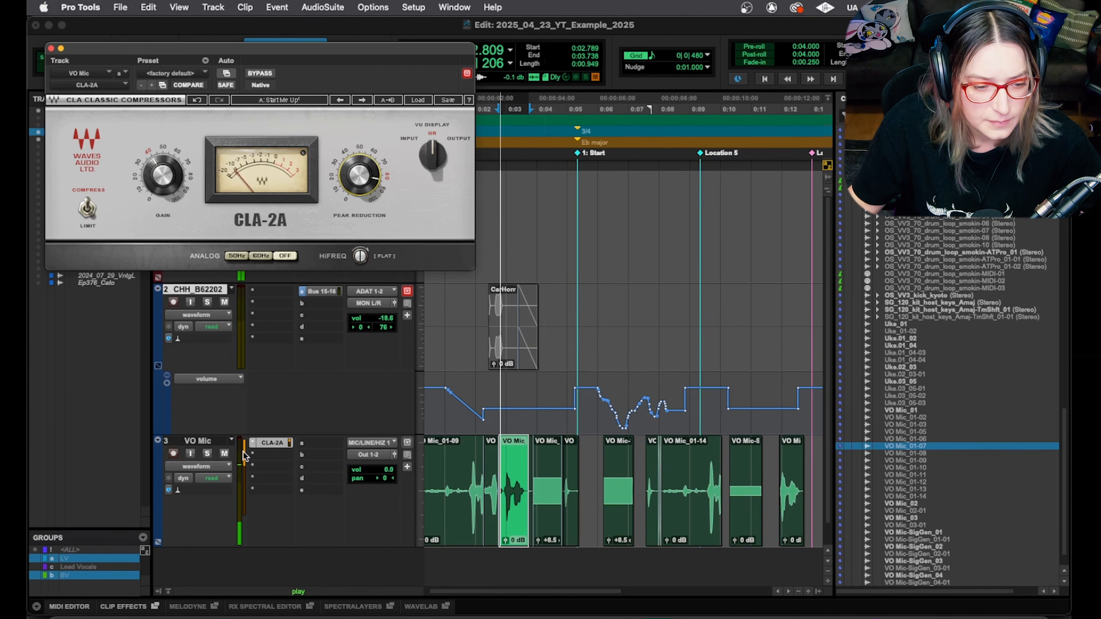
key(space)
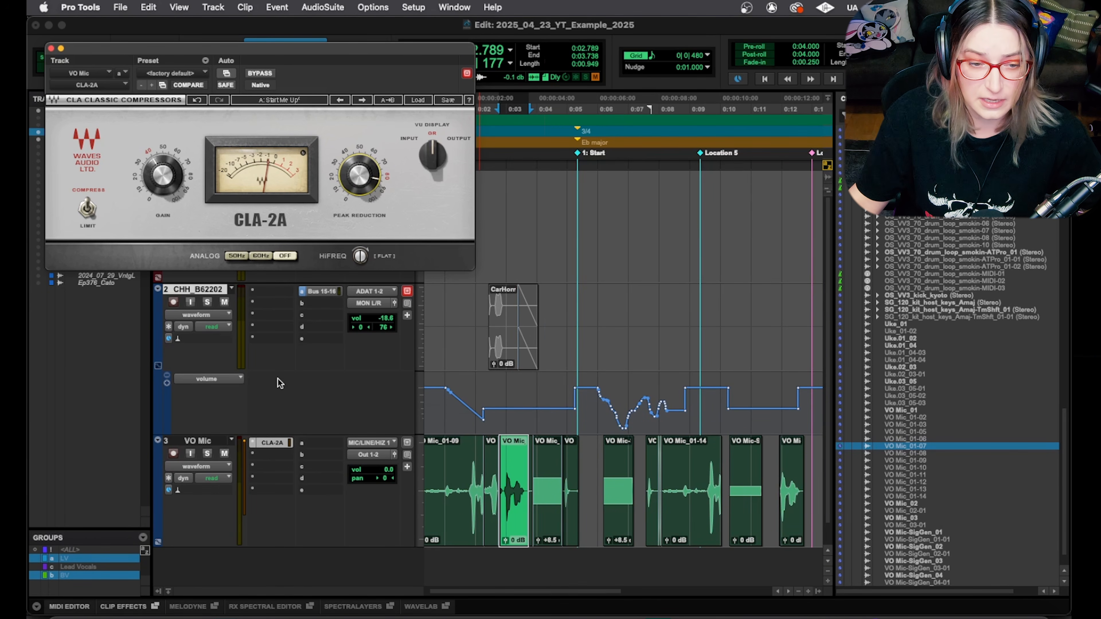
Step: Enable Automatically Copy Files on Import and Convert Copied Files to Session Format in the Processing preferences
click(402, 6)
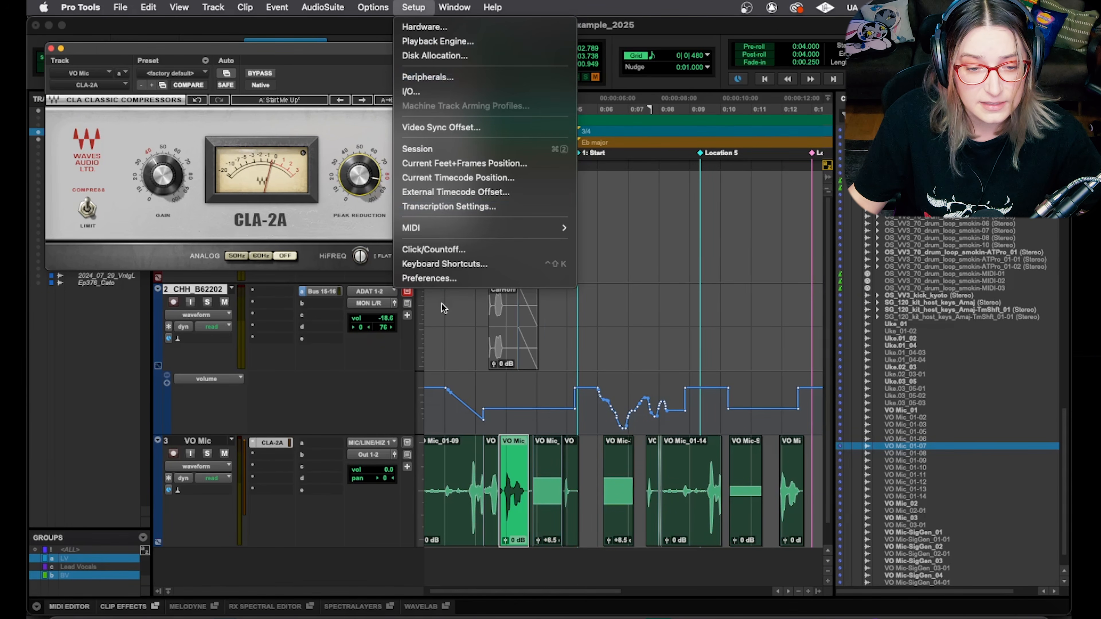
click(445, 279)
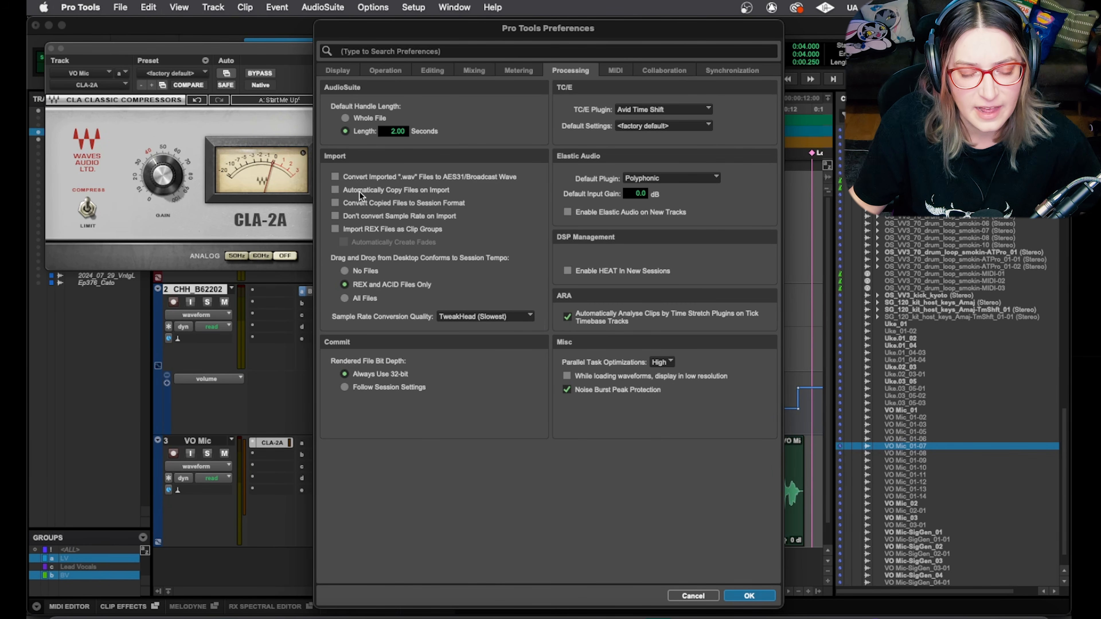
click(381, 189)
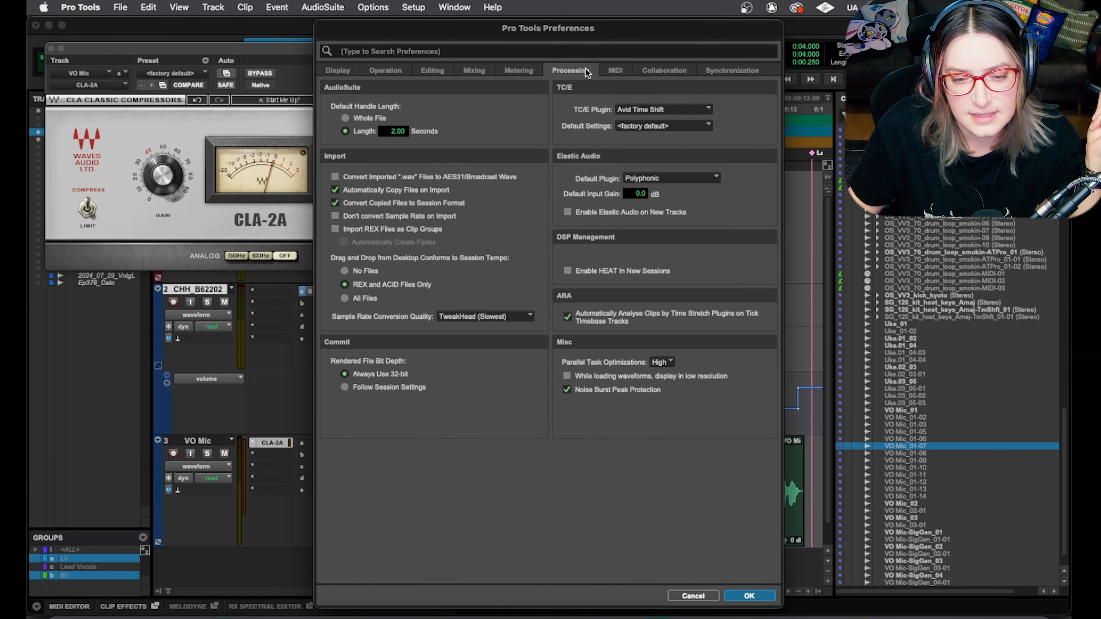
Step: Toggle Automatically Create Click Track in New Sessions on and off in the MIDI preferences, leaving it off
click(613, 70)
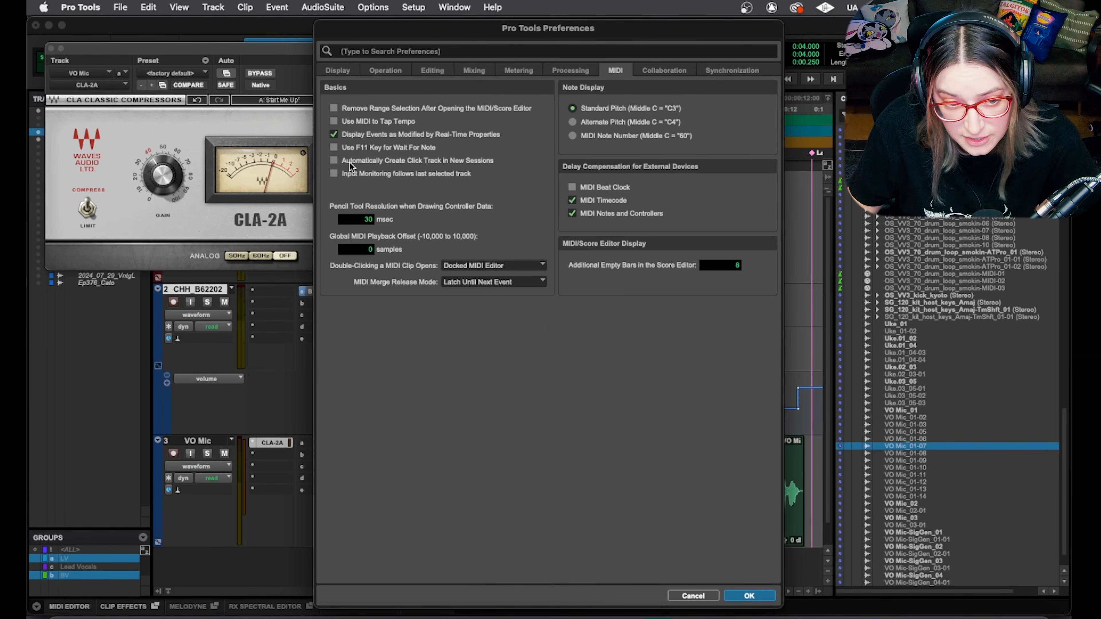
click(489, 160)
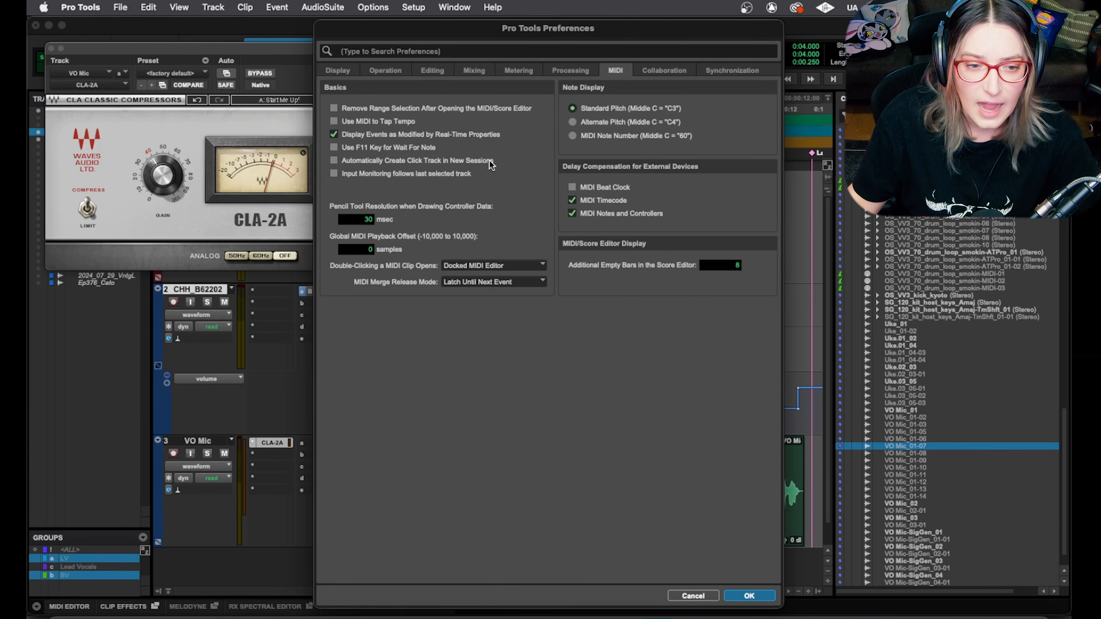
click(490, 160)
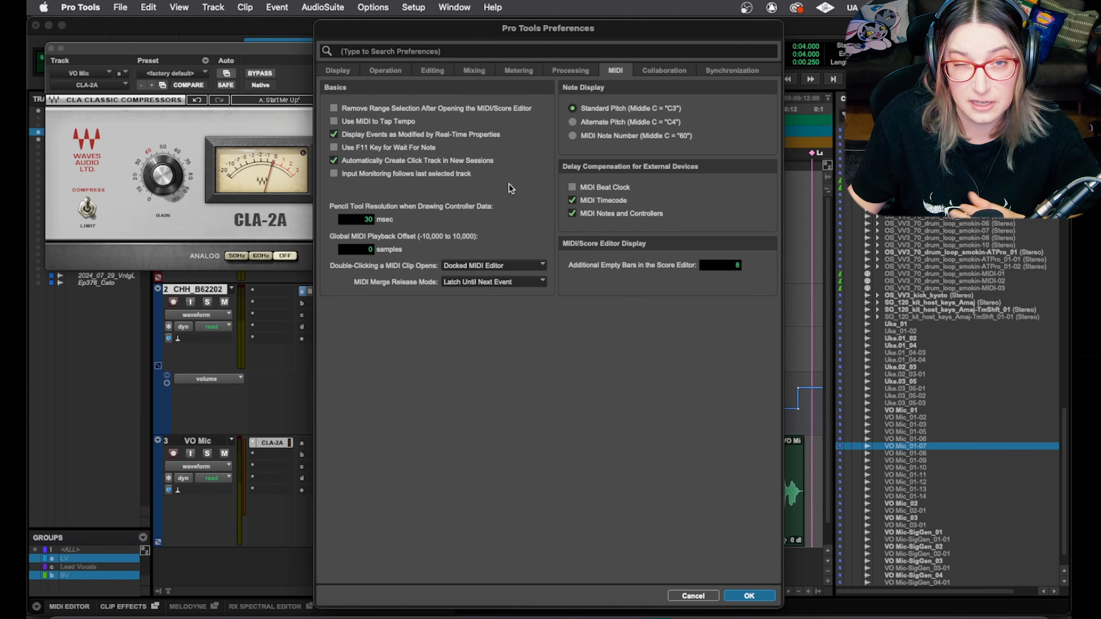
click(381, 161)
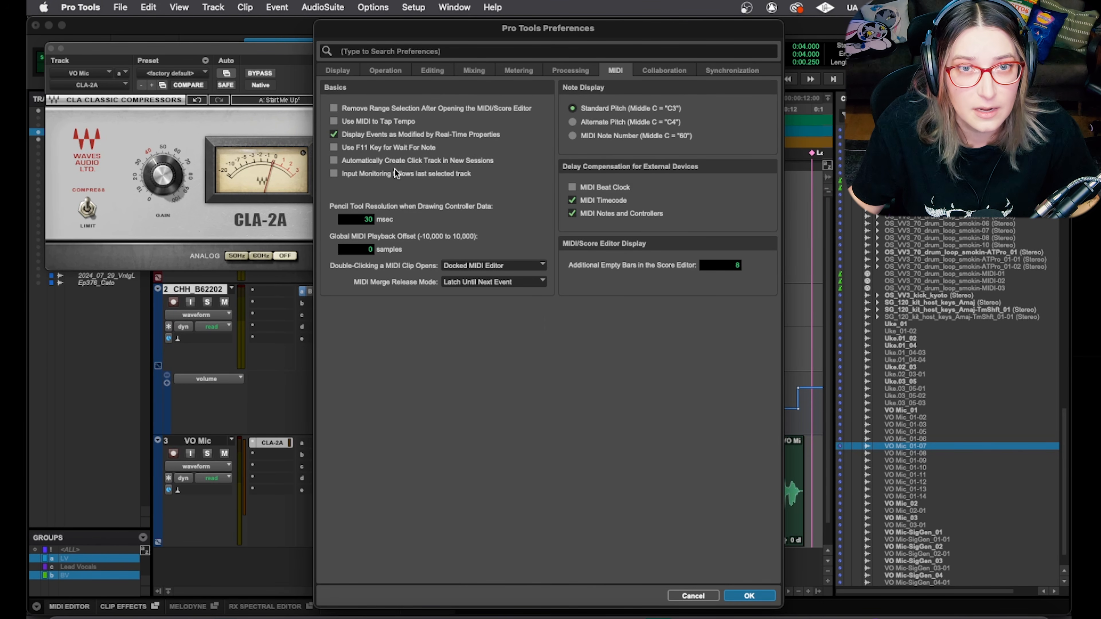
click(391, 160)
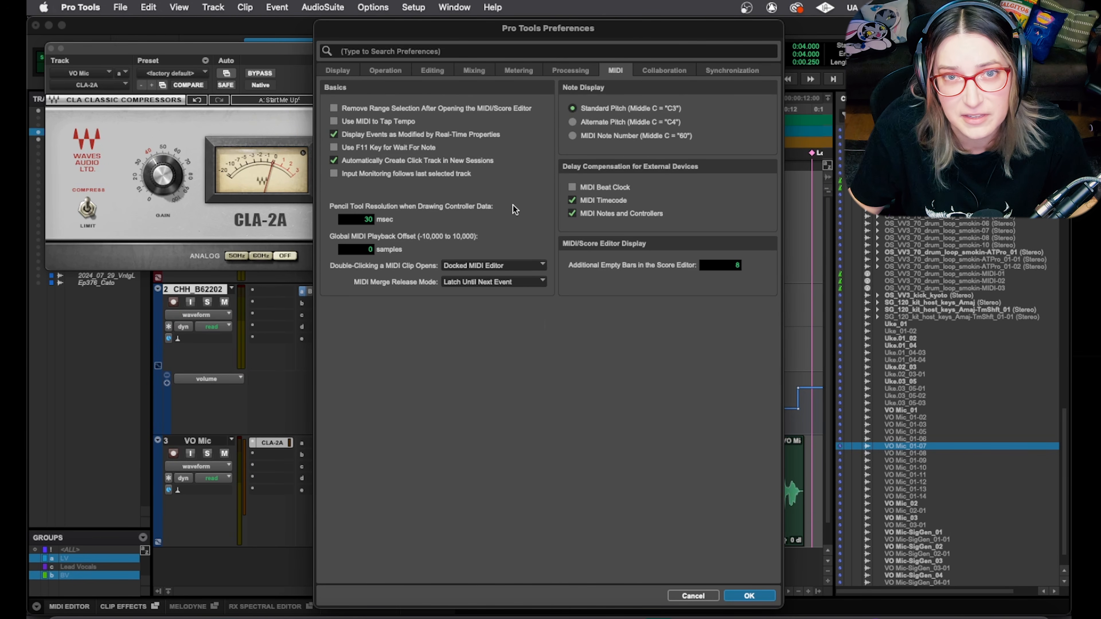
click(455, 161)
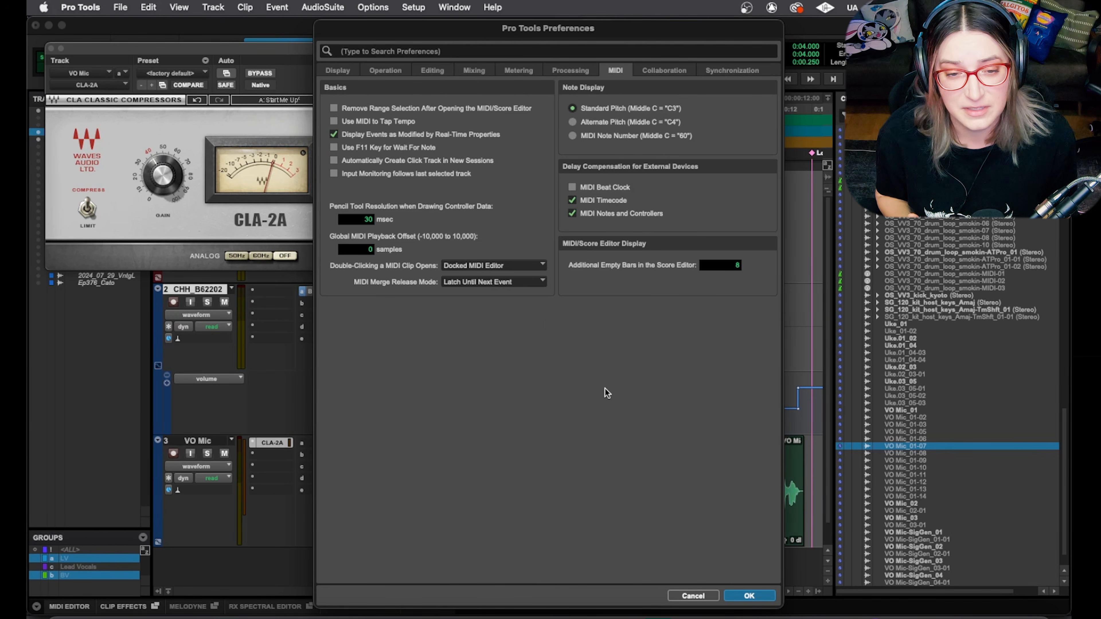